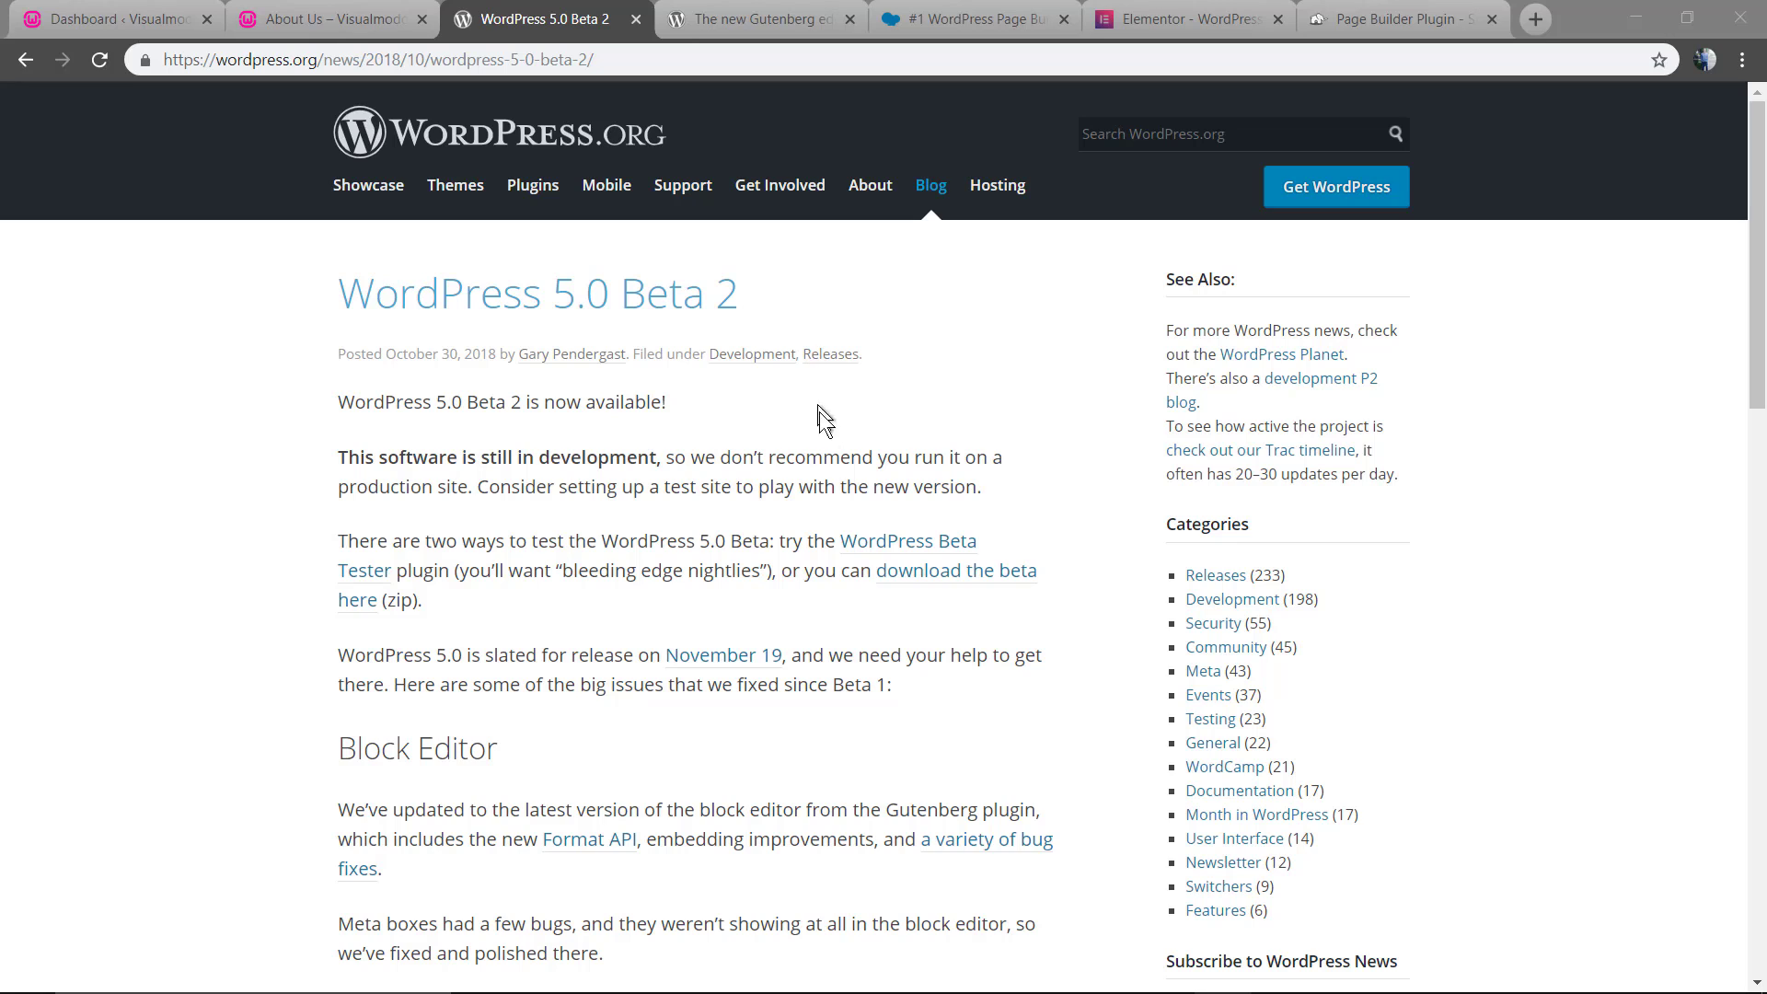
left_click(716, 22)
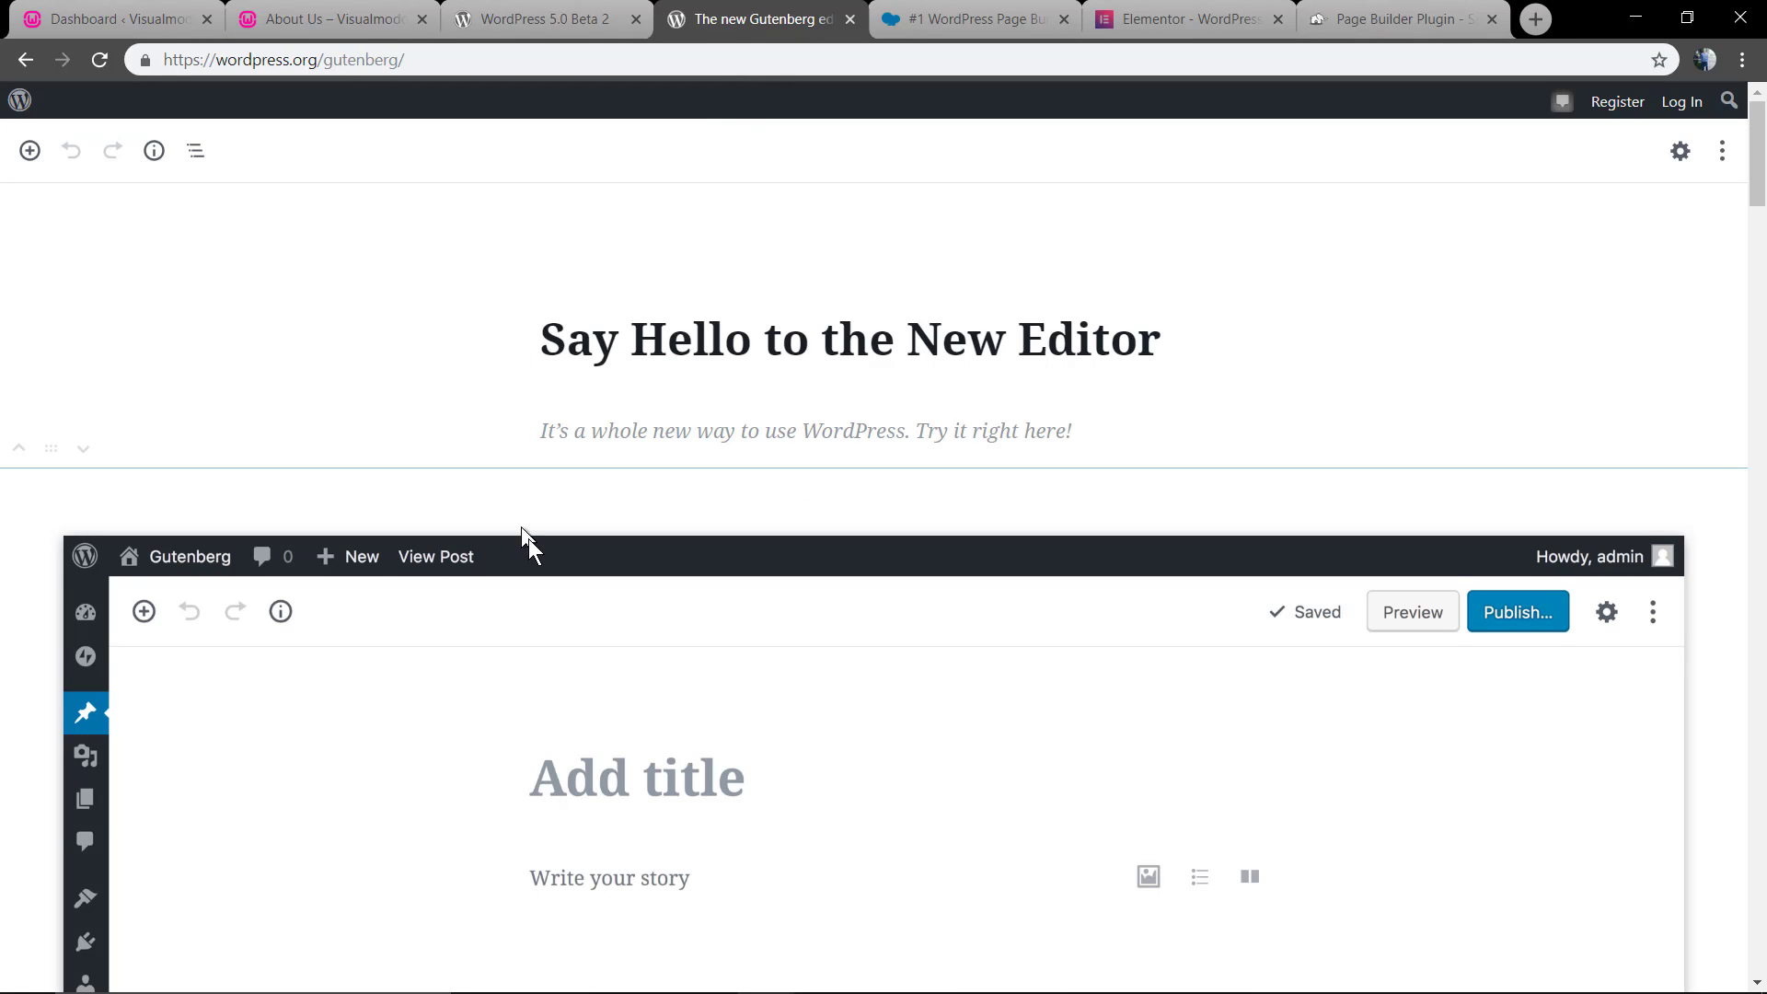
scroll(537, 542, "down", 2)
scroll(535, 530, "down", 5)
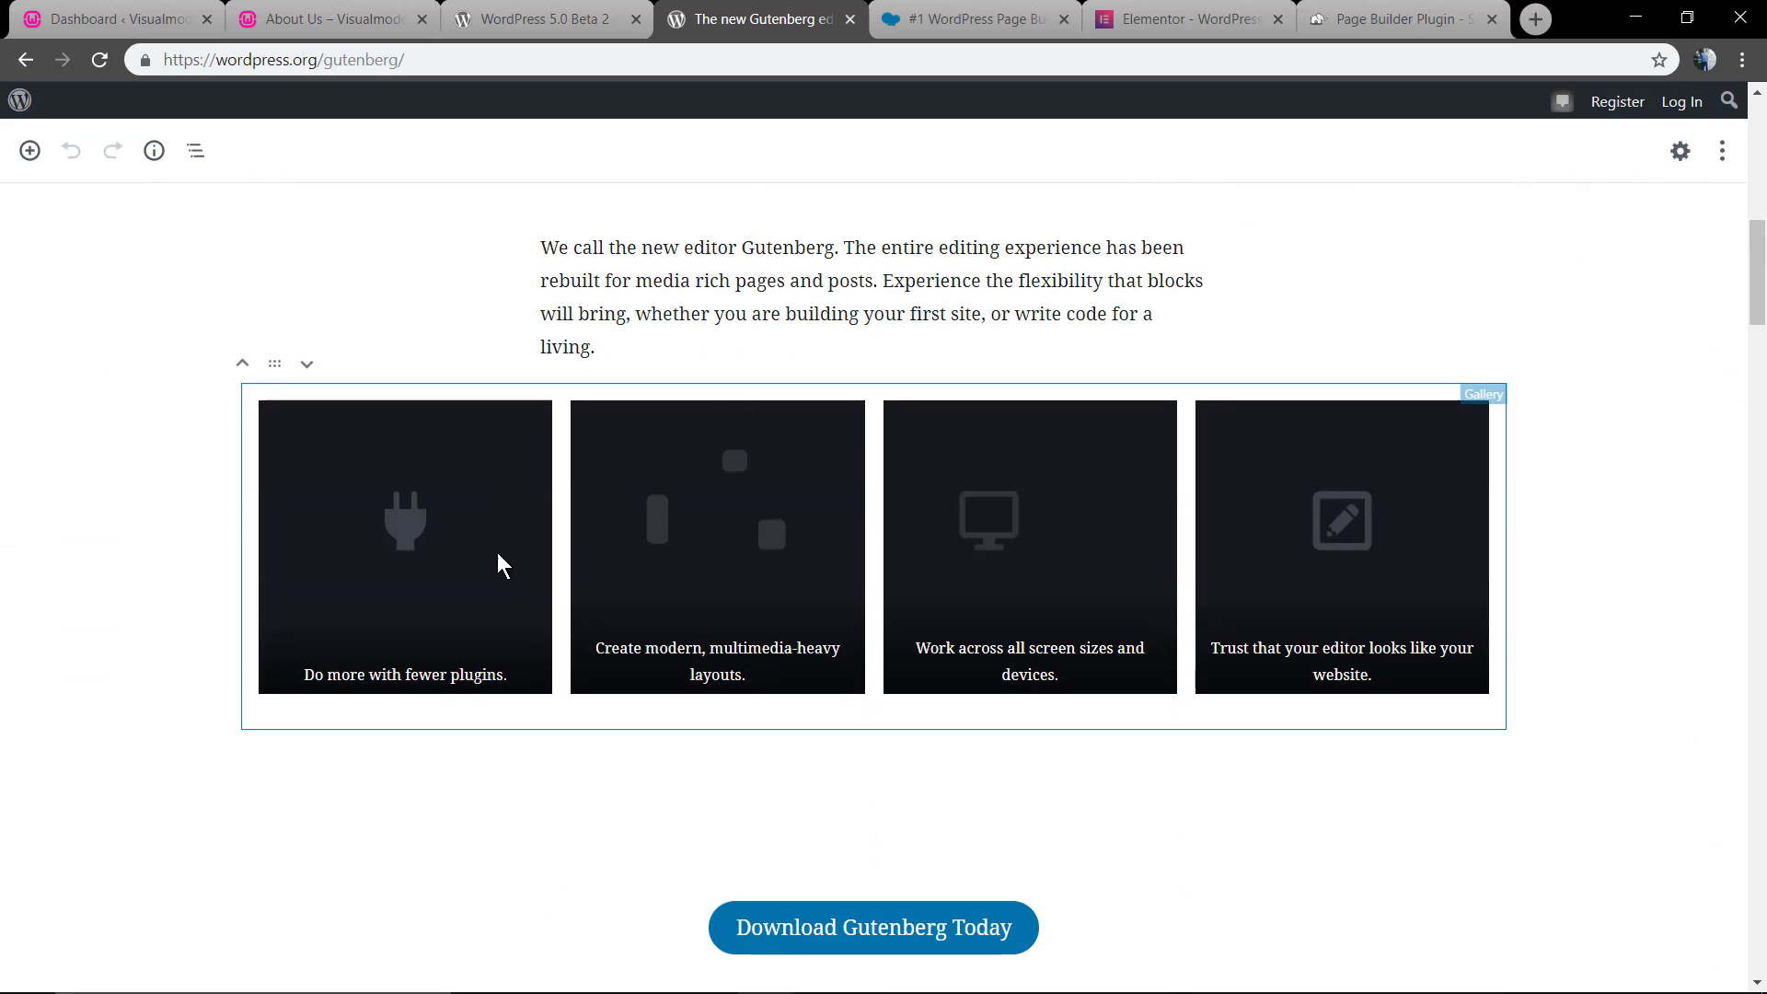
scroll(1355, 526, "down", 4)
scroll(1351, 501, "down", 2)
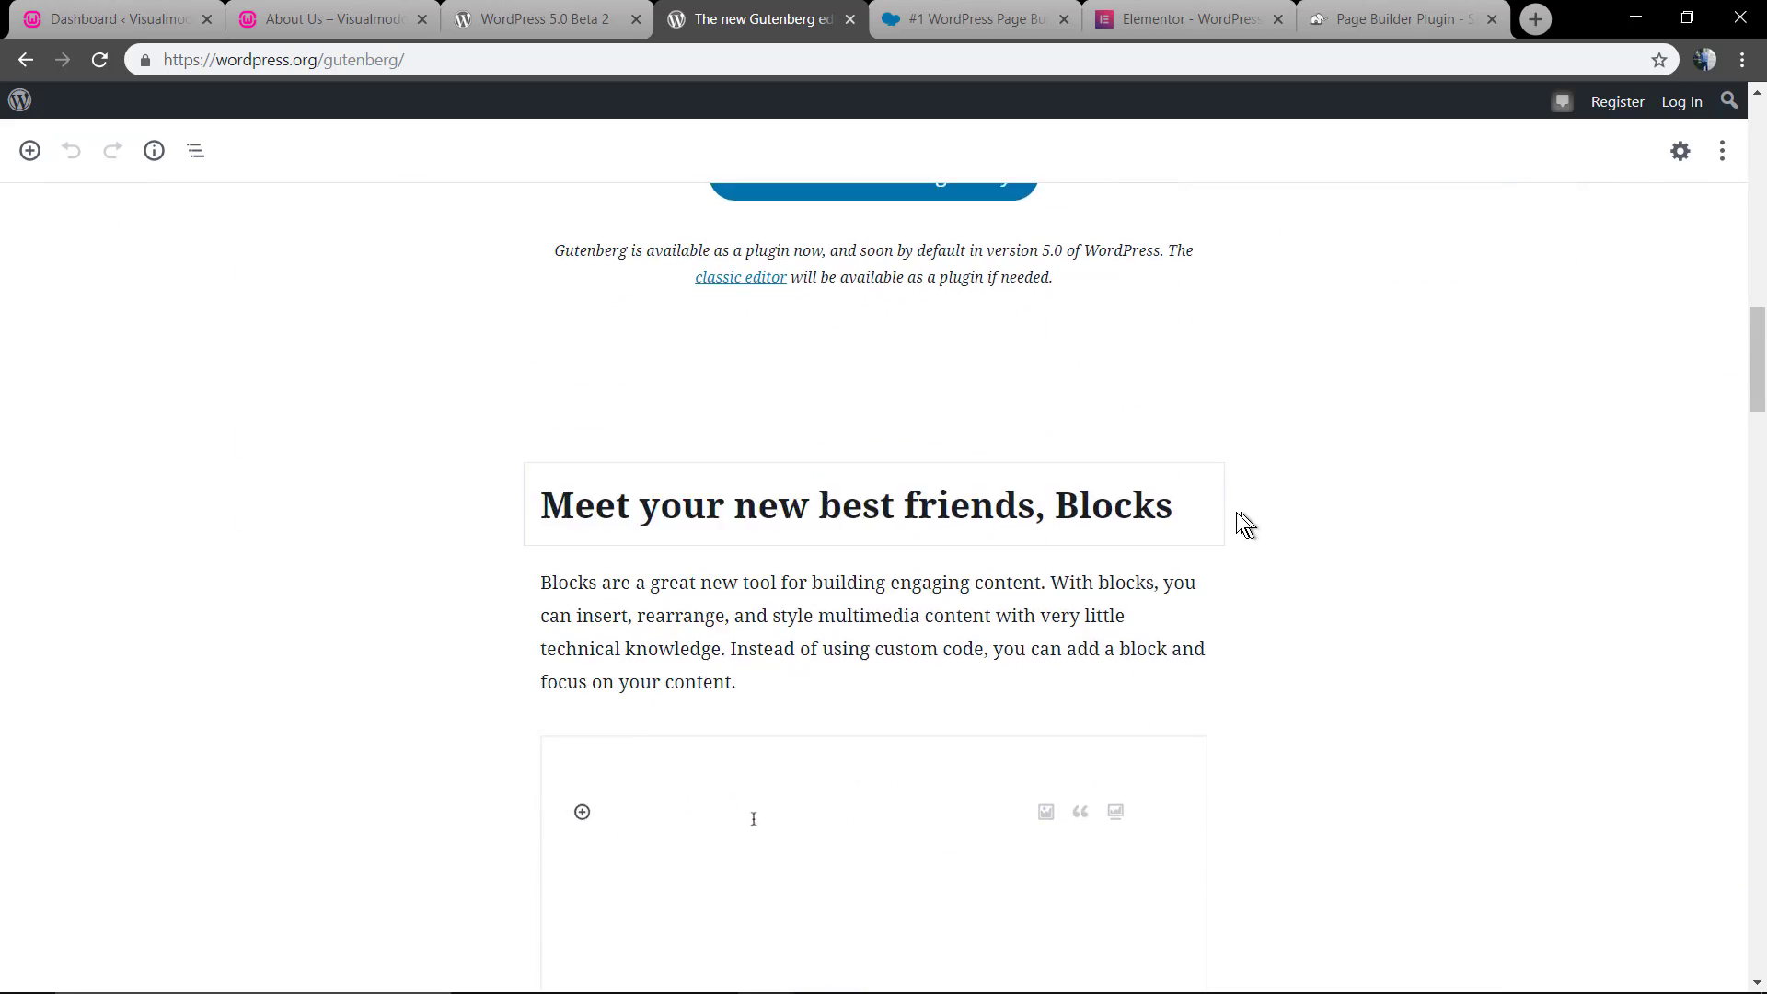
scroll(1234, 513, "down", 2)
scroll(864, 501, "down", 1)
scroll(433, 497, "down", 1)
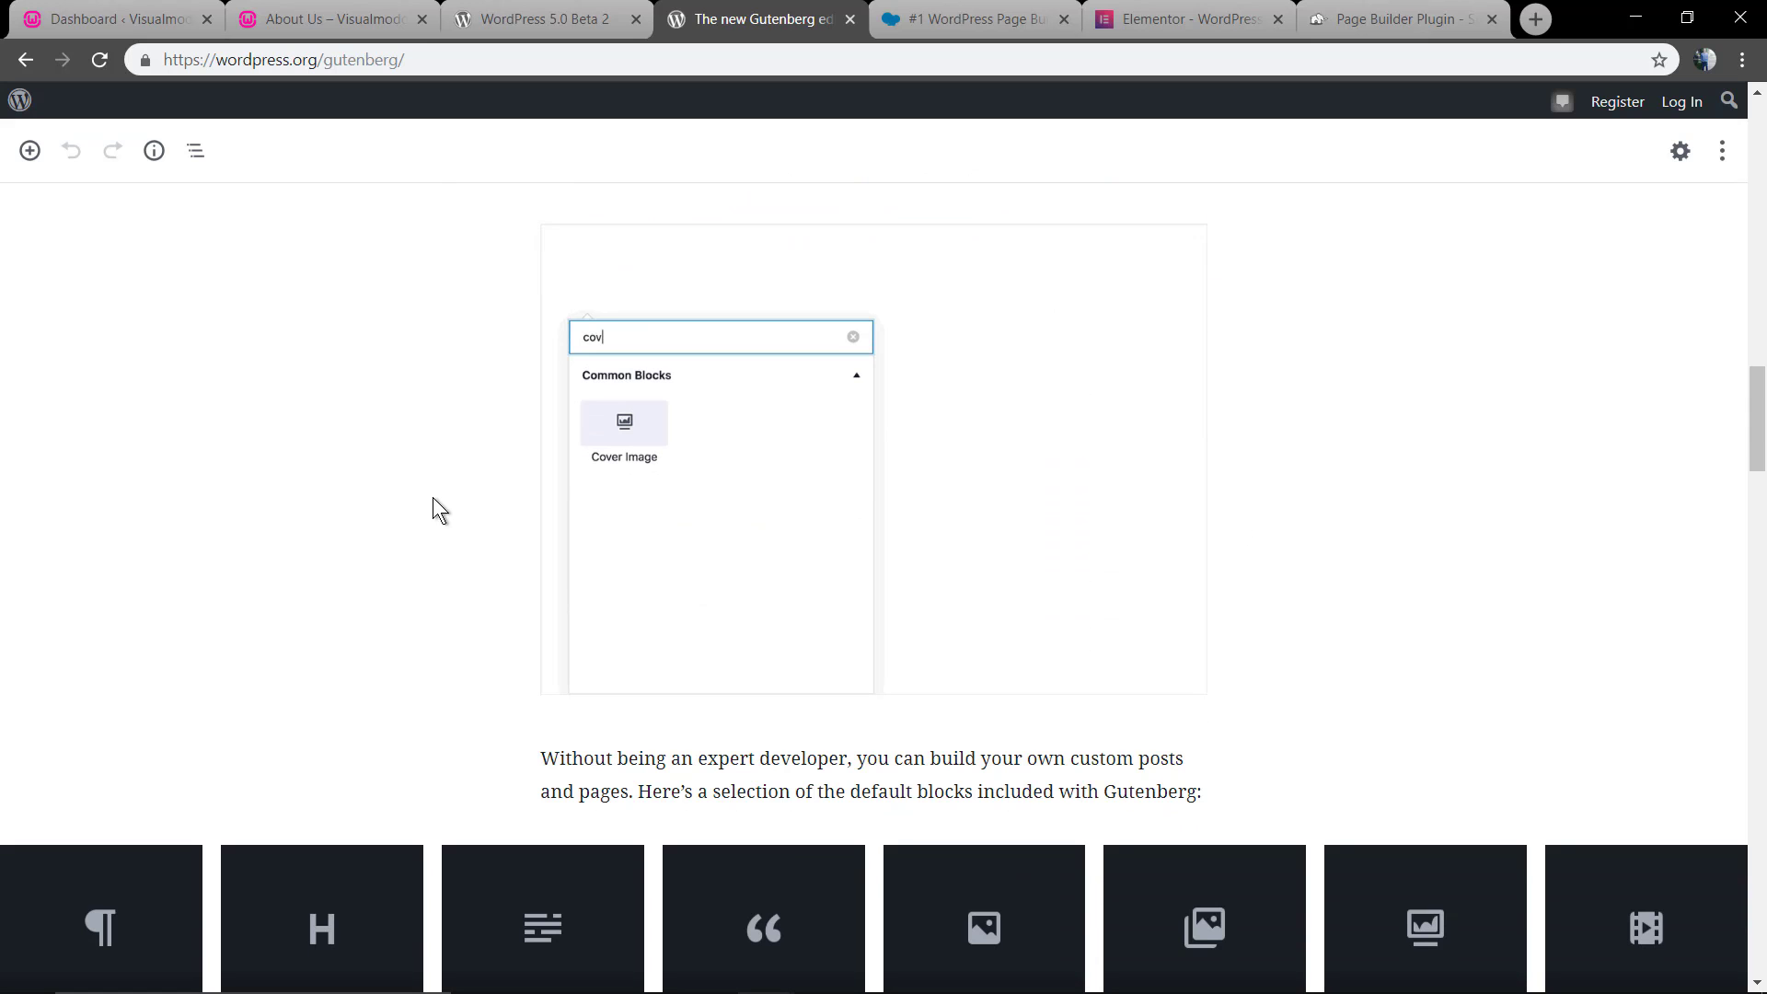
scroll(438, 477, "down", 1)
scroll(437, 475, "down", 1)
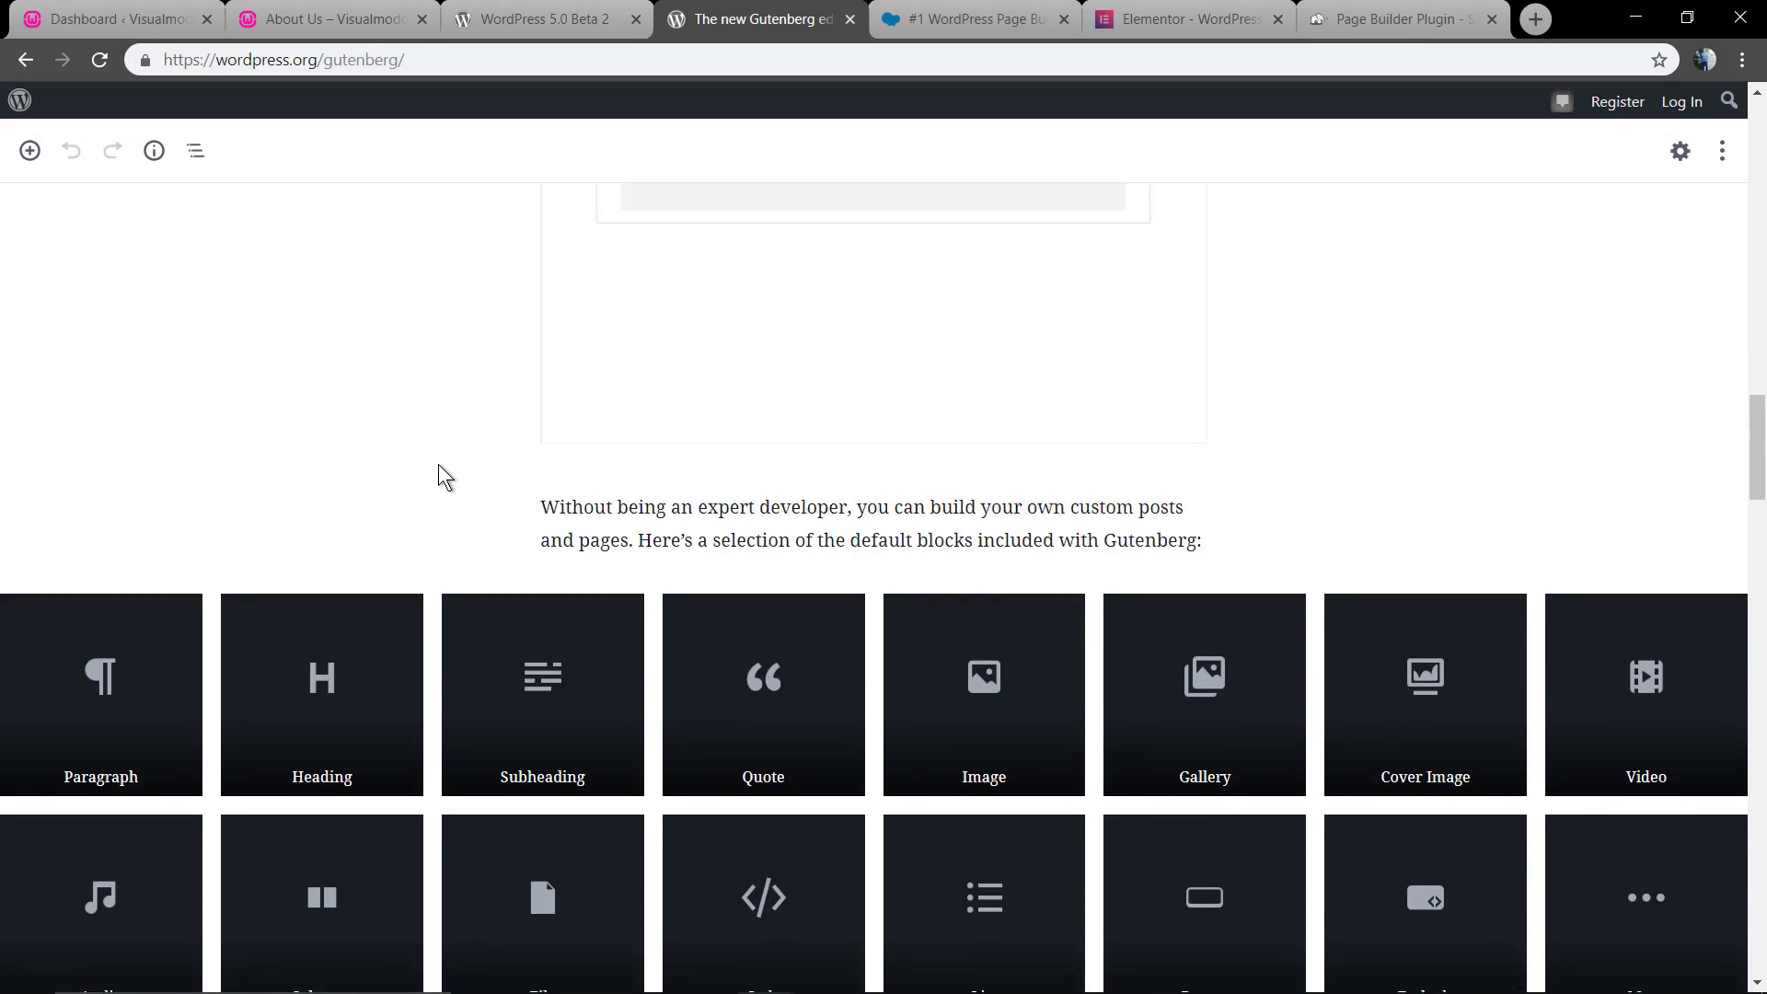
scroll(438, 477, "down", 3)
scroll(438, 476, "down", 3)
scroll(448, 461, "down", 2)
scroll(448, 459, "down", 2)
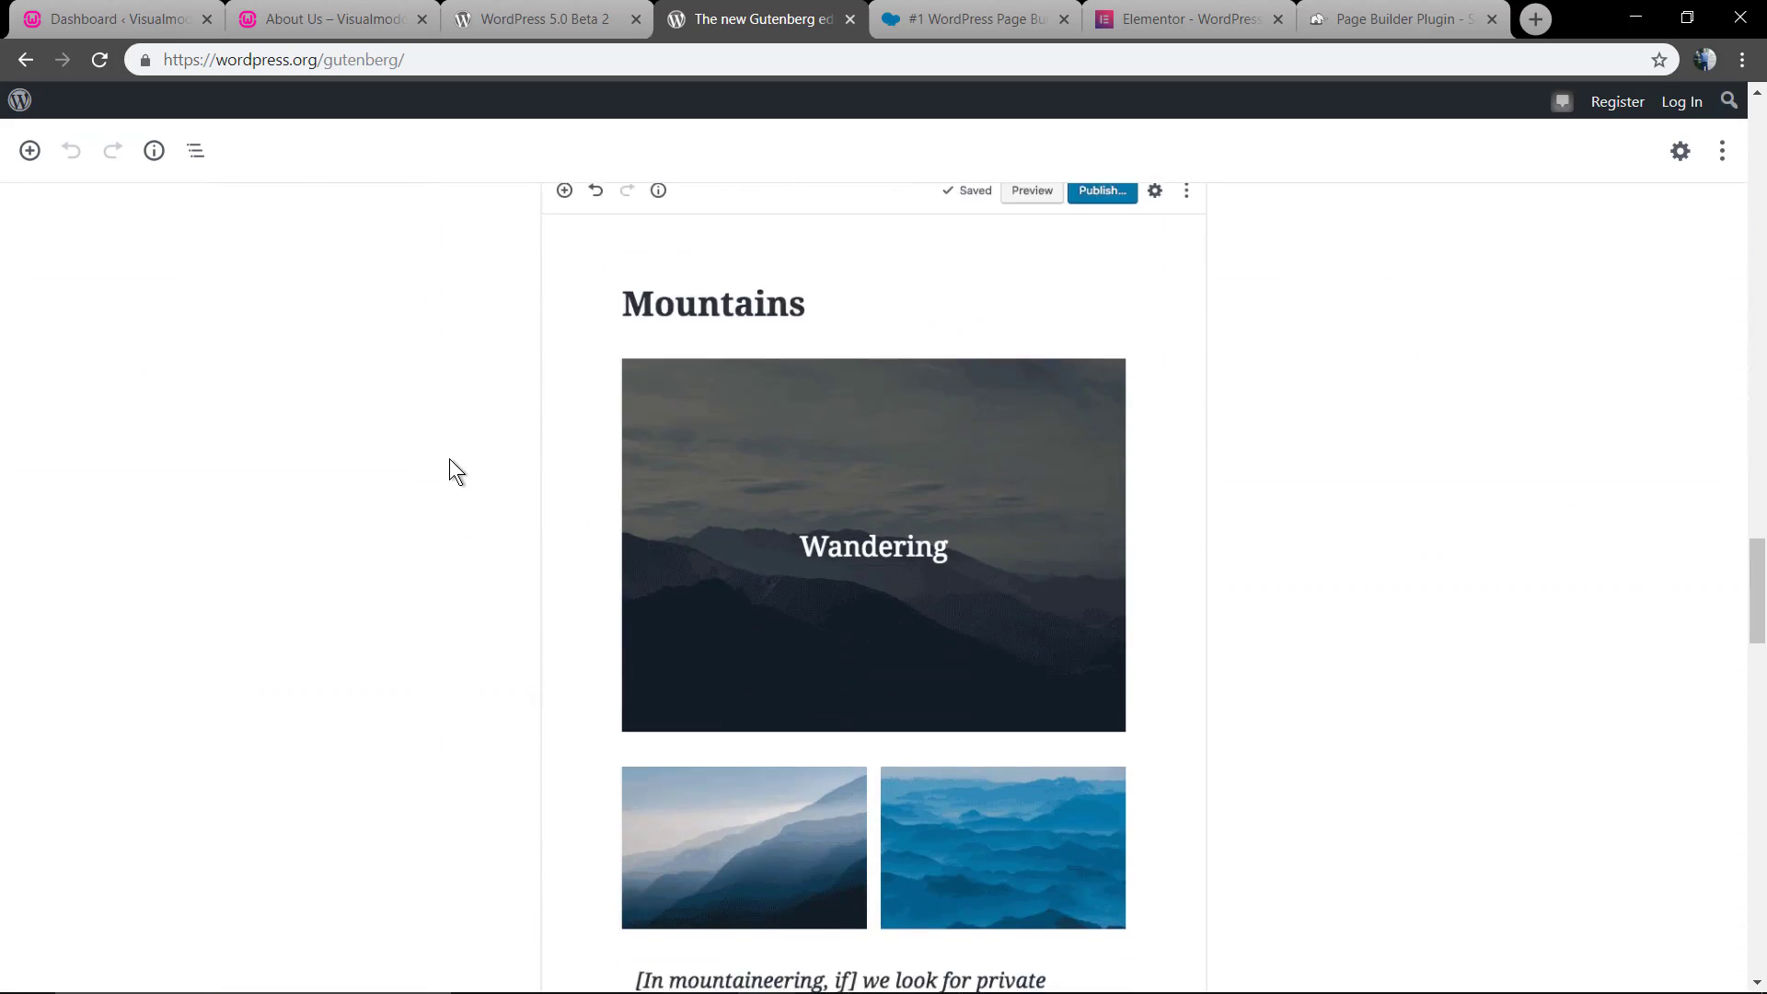
scroll(448, 459, "down", 2)
scroll(449, 460, "down", 3)
scroll(448, 458, "down", 4)
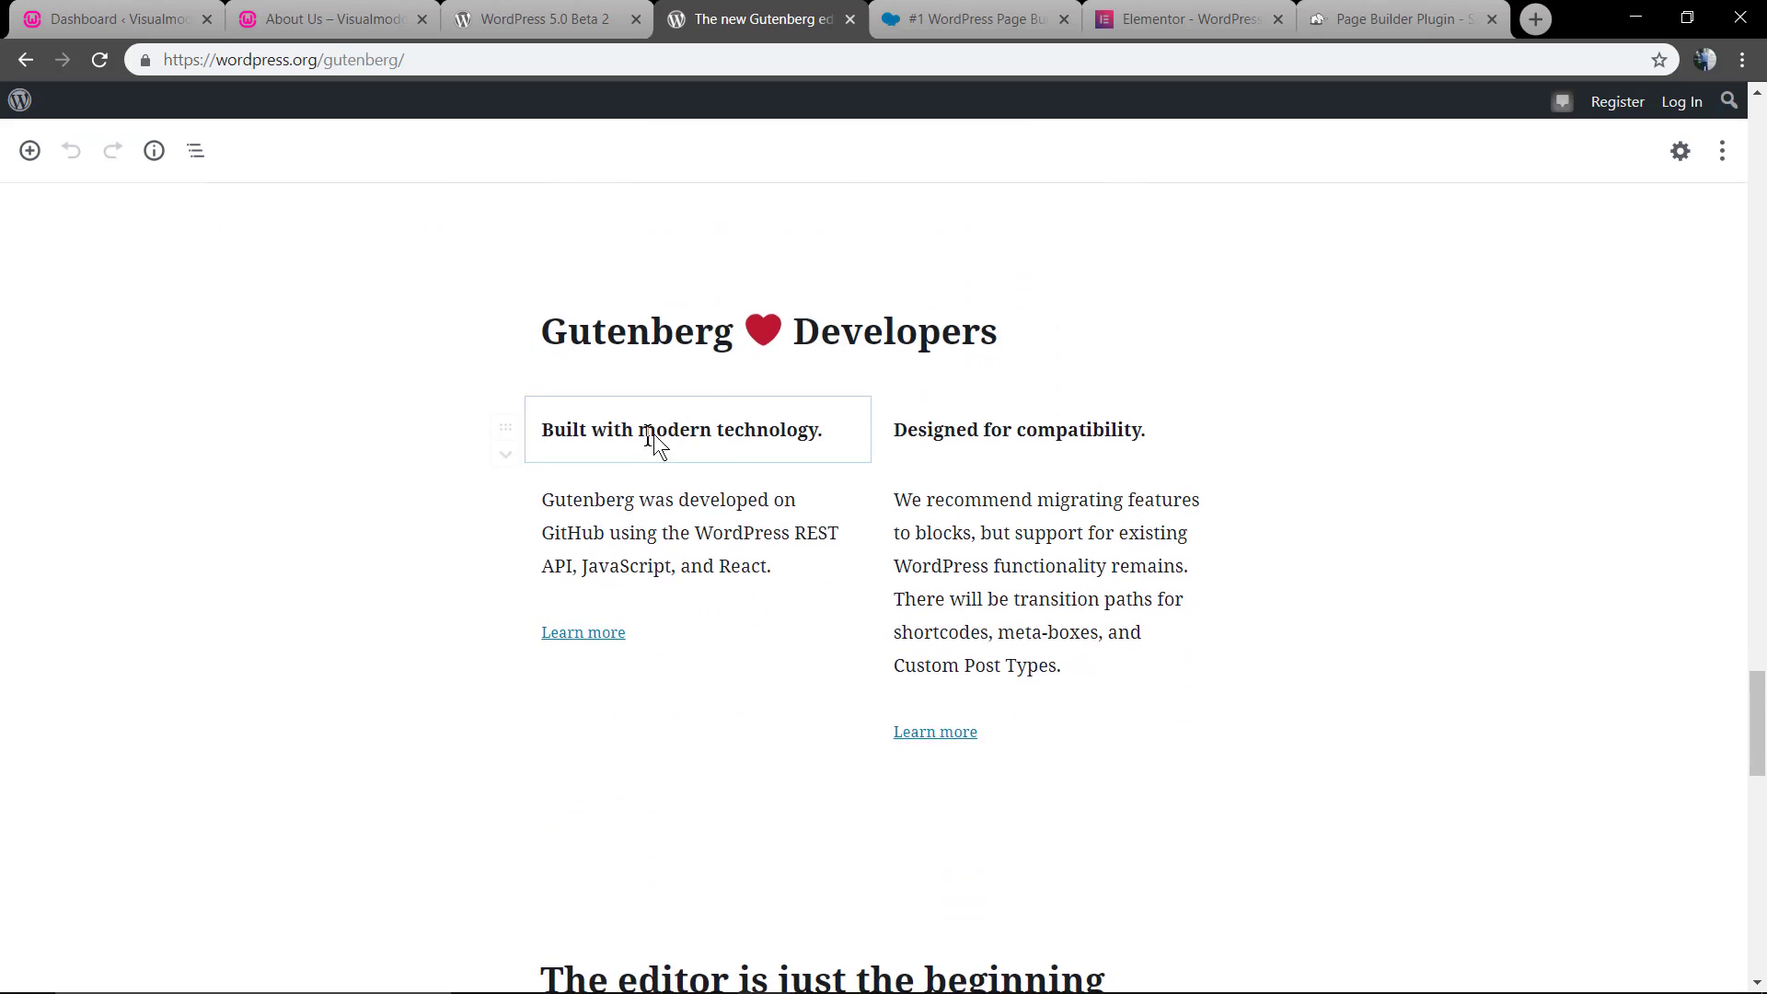
scroll(654, 433, "down", 3)
scroll(656, 431, "down", 2)
scroll(654, 432, "down", 4)
scroll(655, 431, "down", 2)
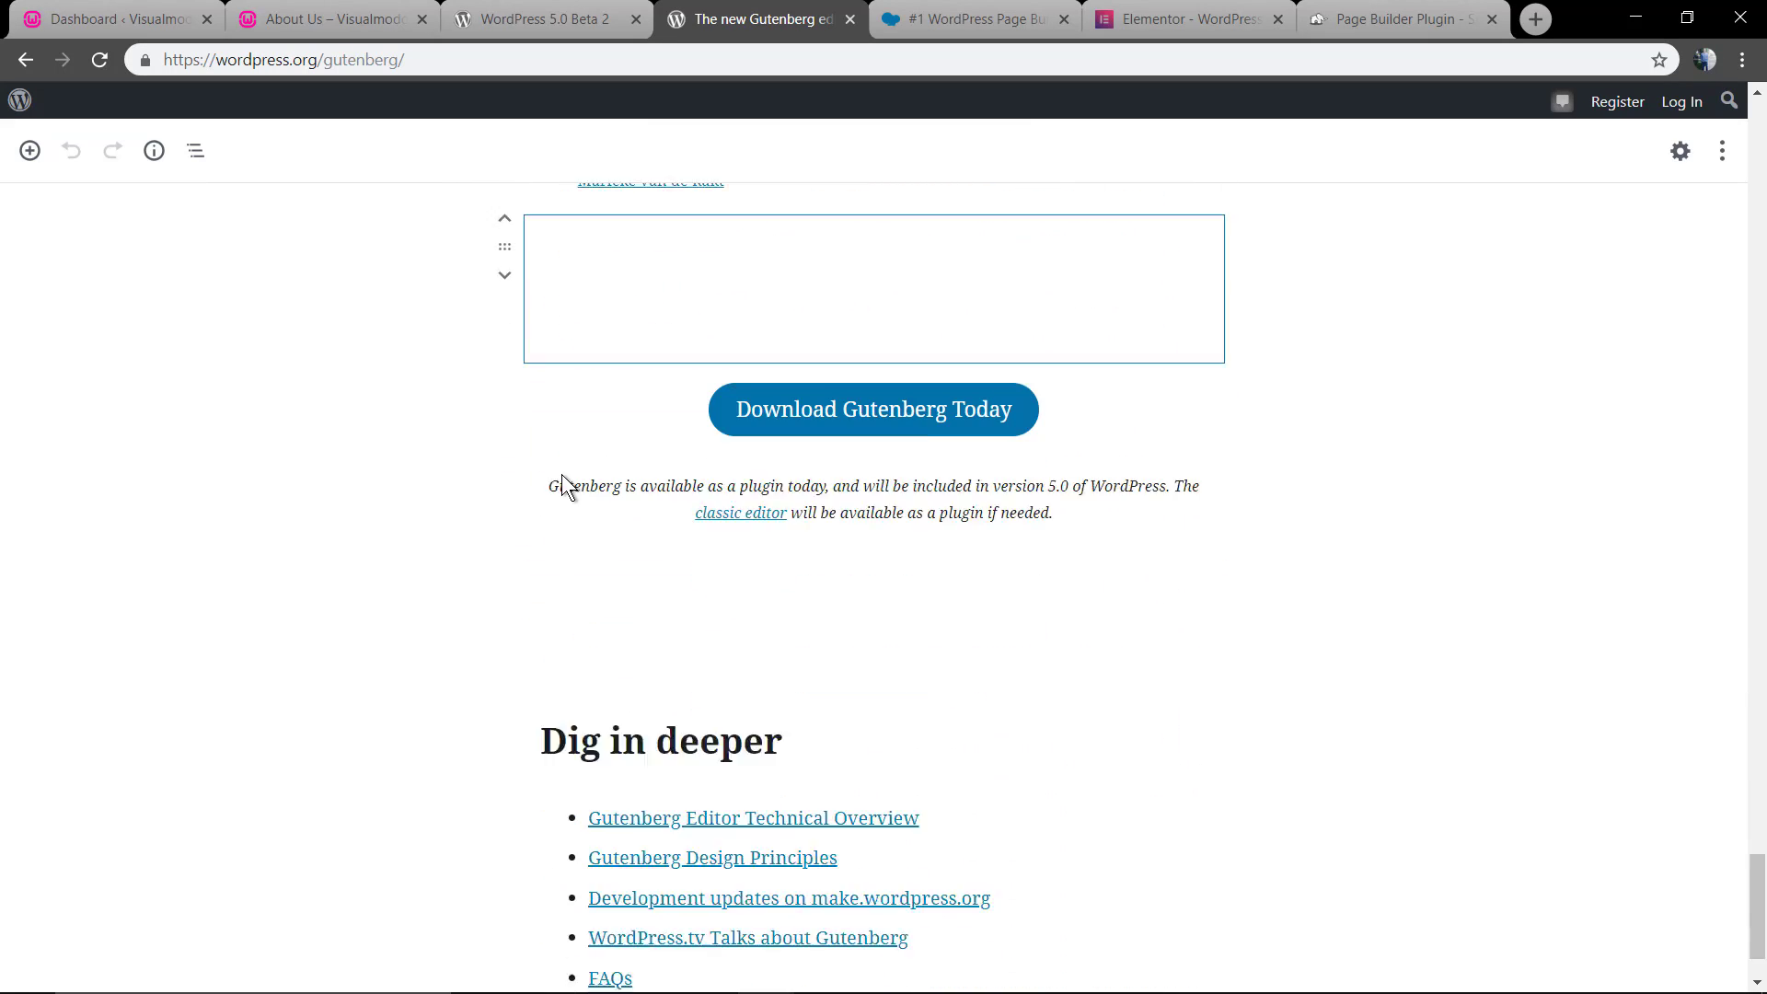
scroll(563, 488, "down", 1)
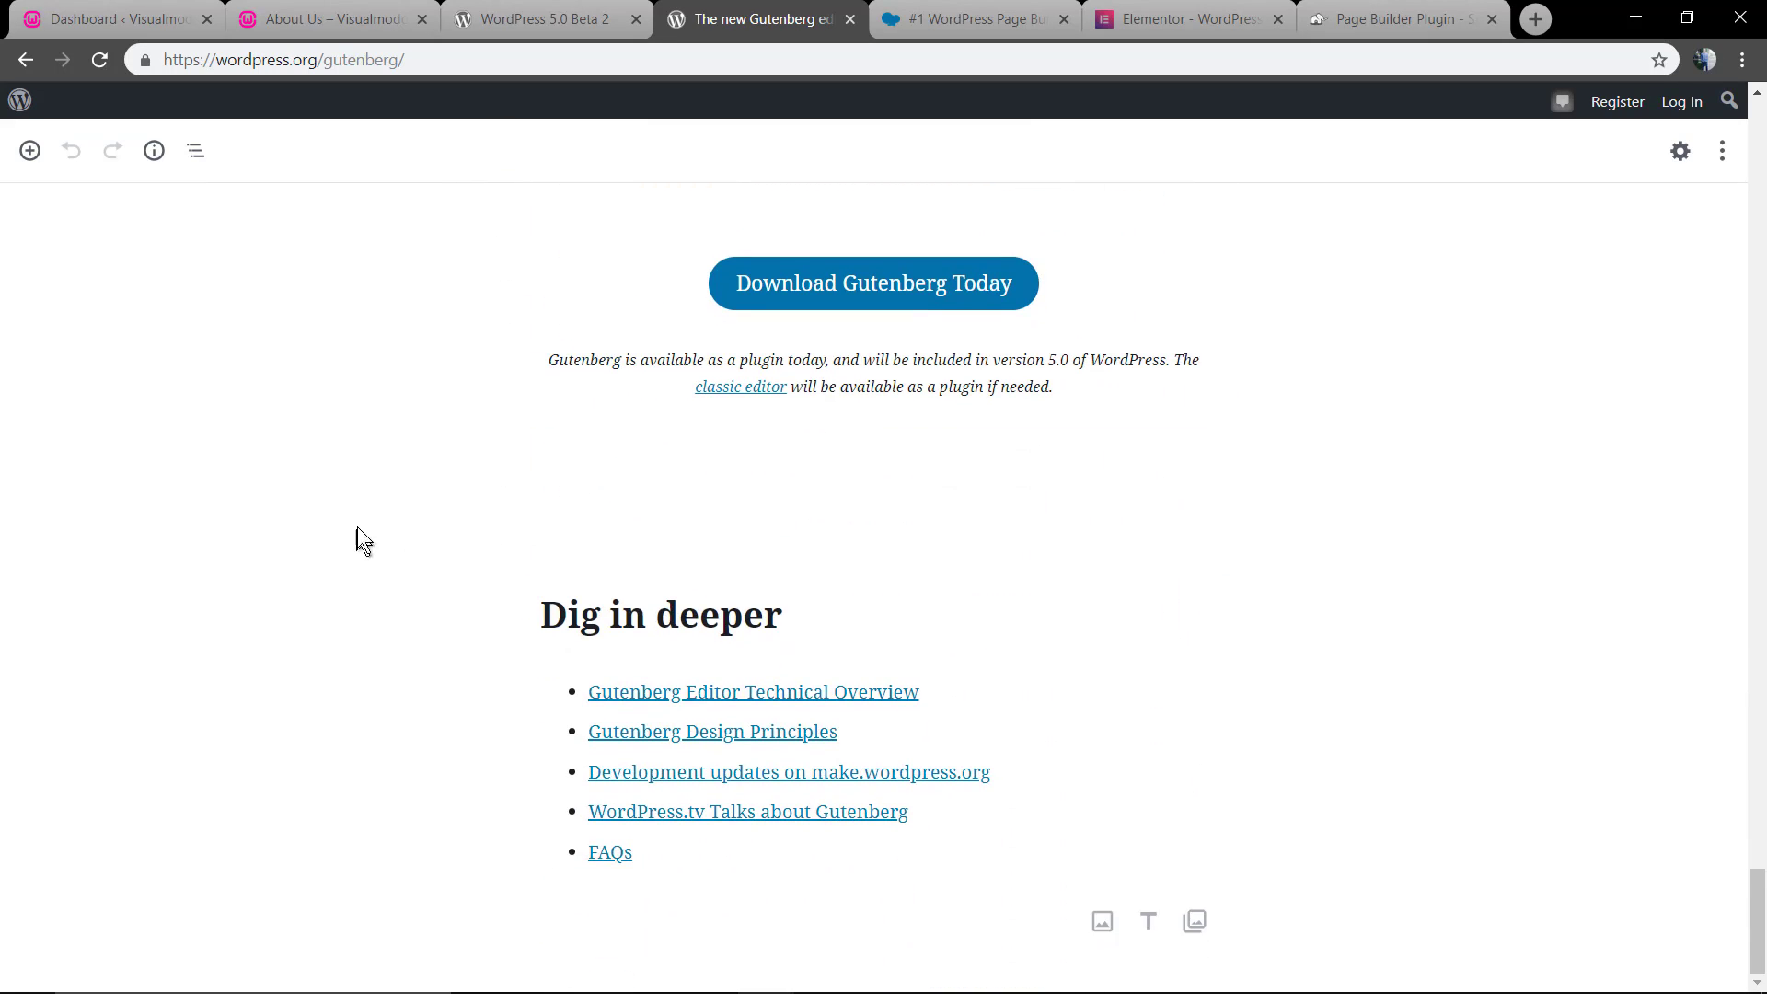
Step: Browse the WPBakery, Elementor and SiteOrigin Page Builder sites in their Chrome tabs
left_click(967, 18)
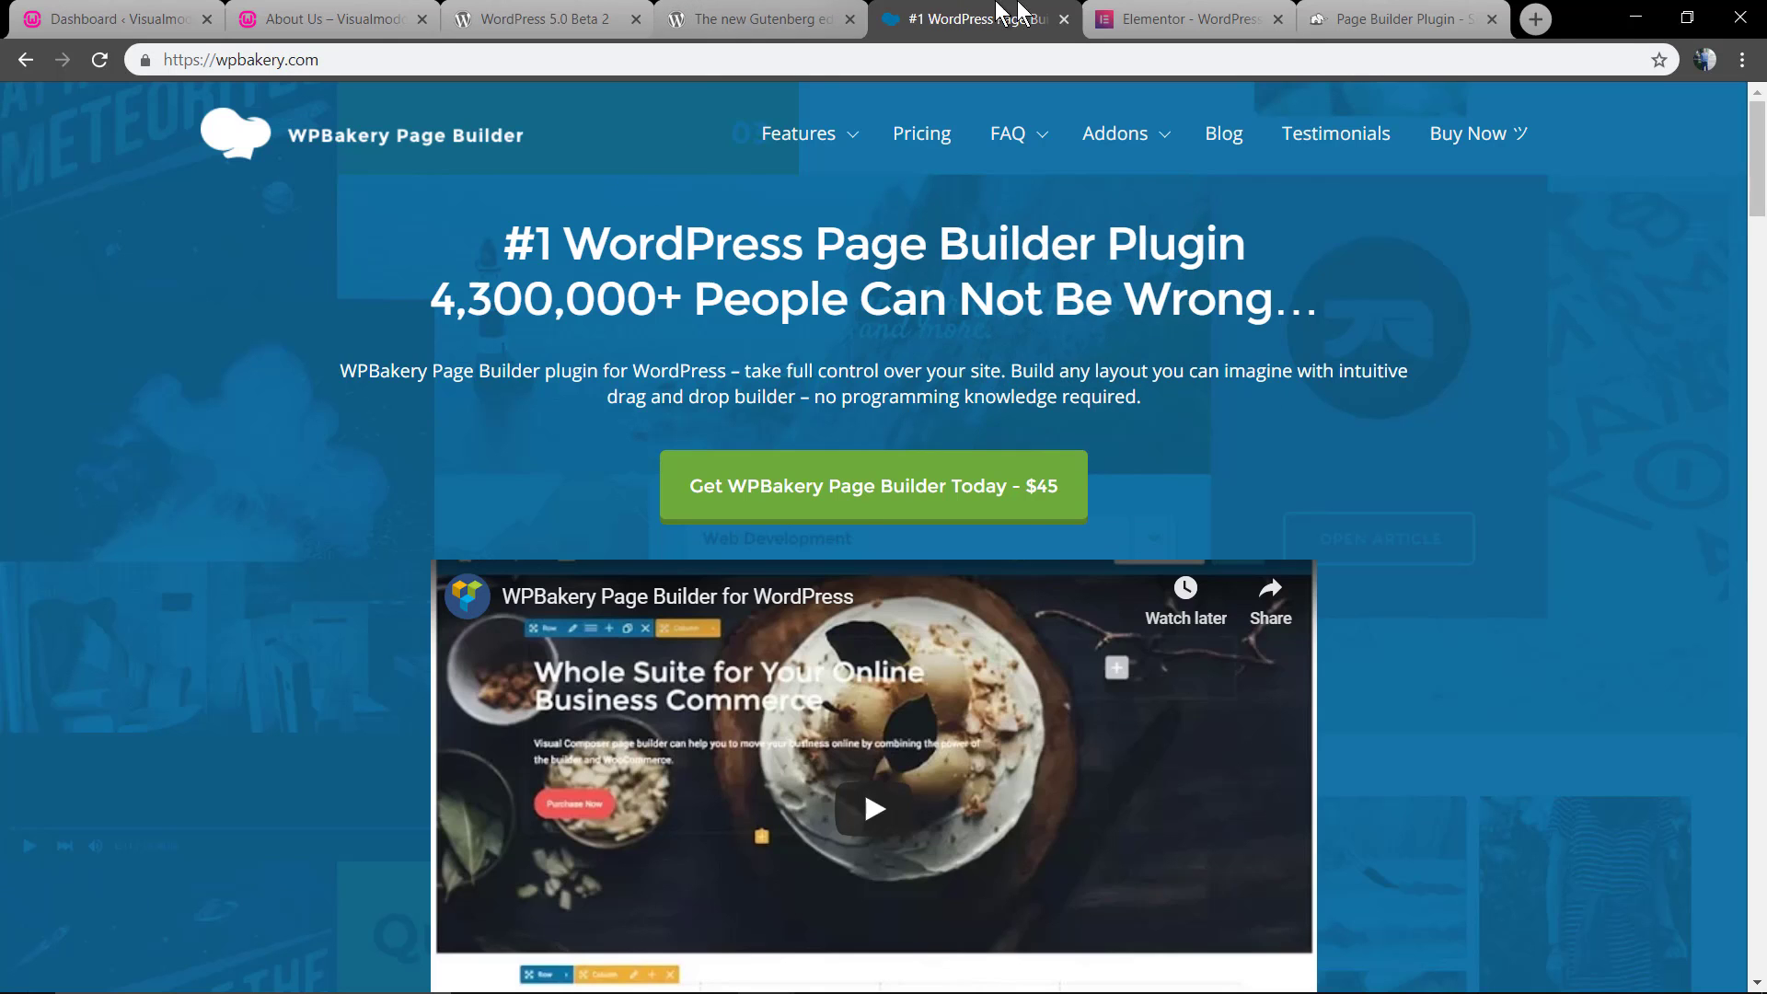
left_click(1187, 17)
left_click(1381, 19)
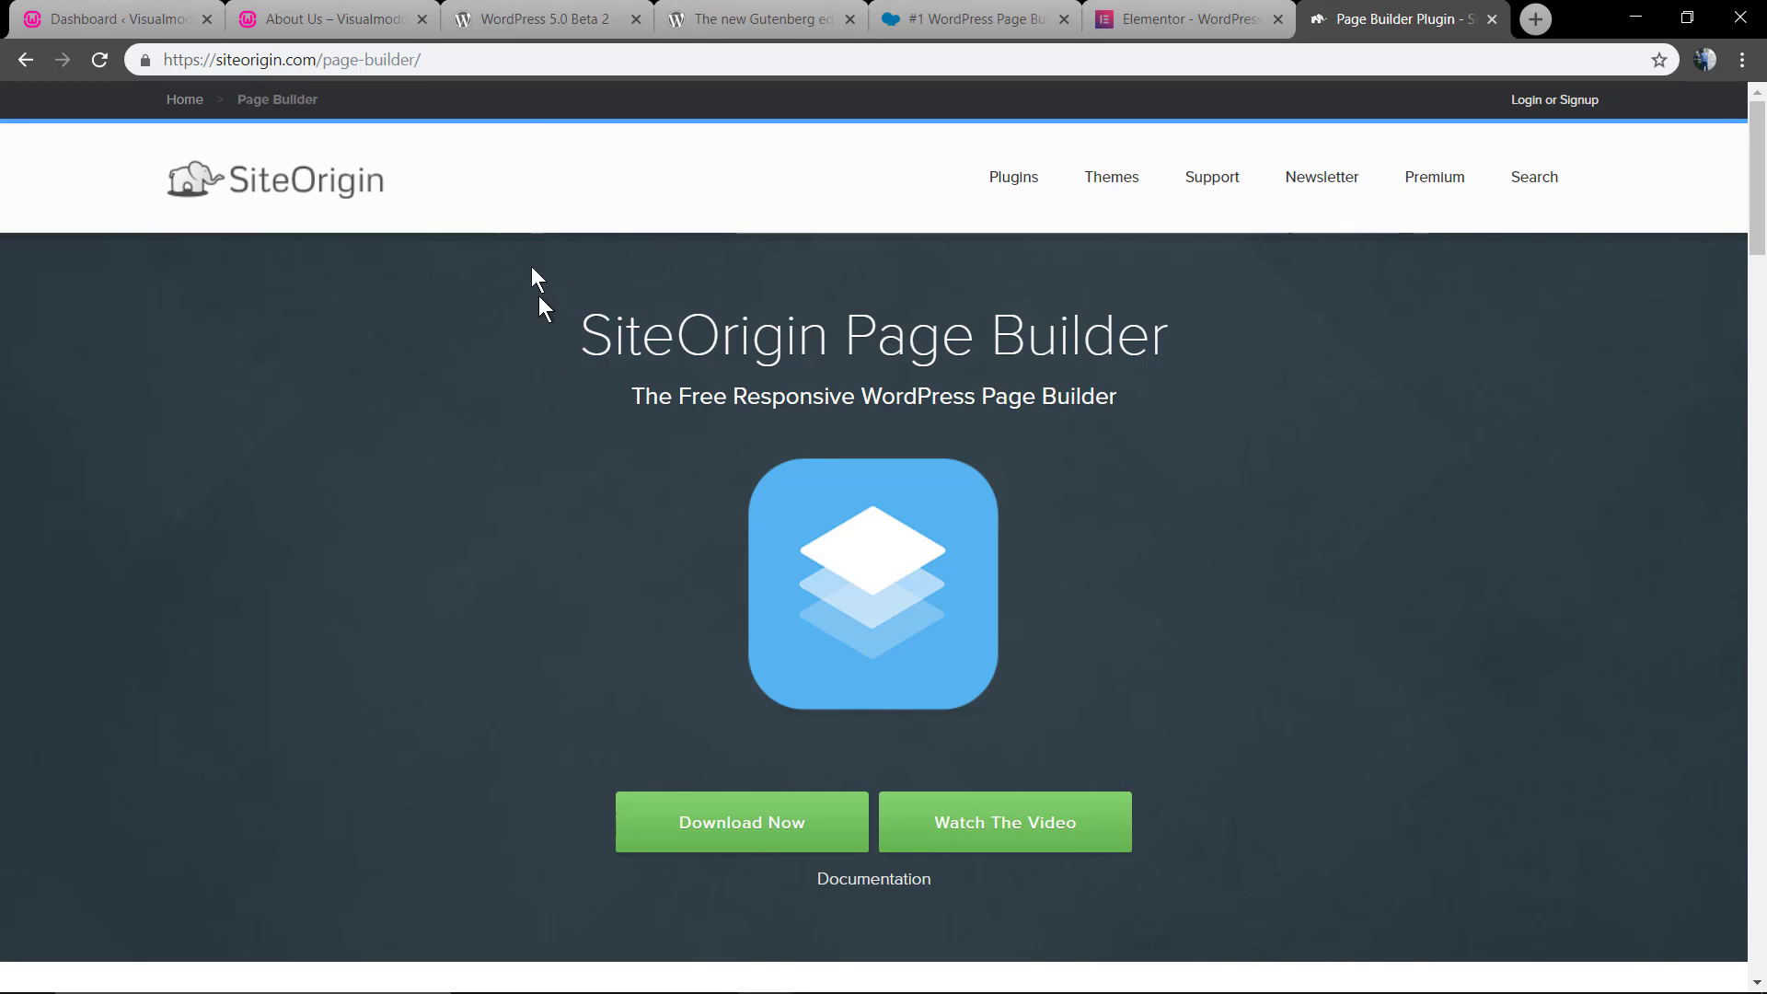
Step: Bring up the live 'About Us – Visualmodo' front-end page
left_click(524, 11)
left_click(363, 10)
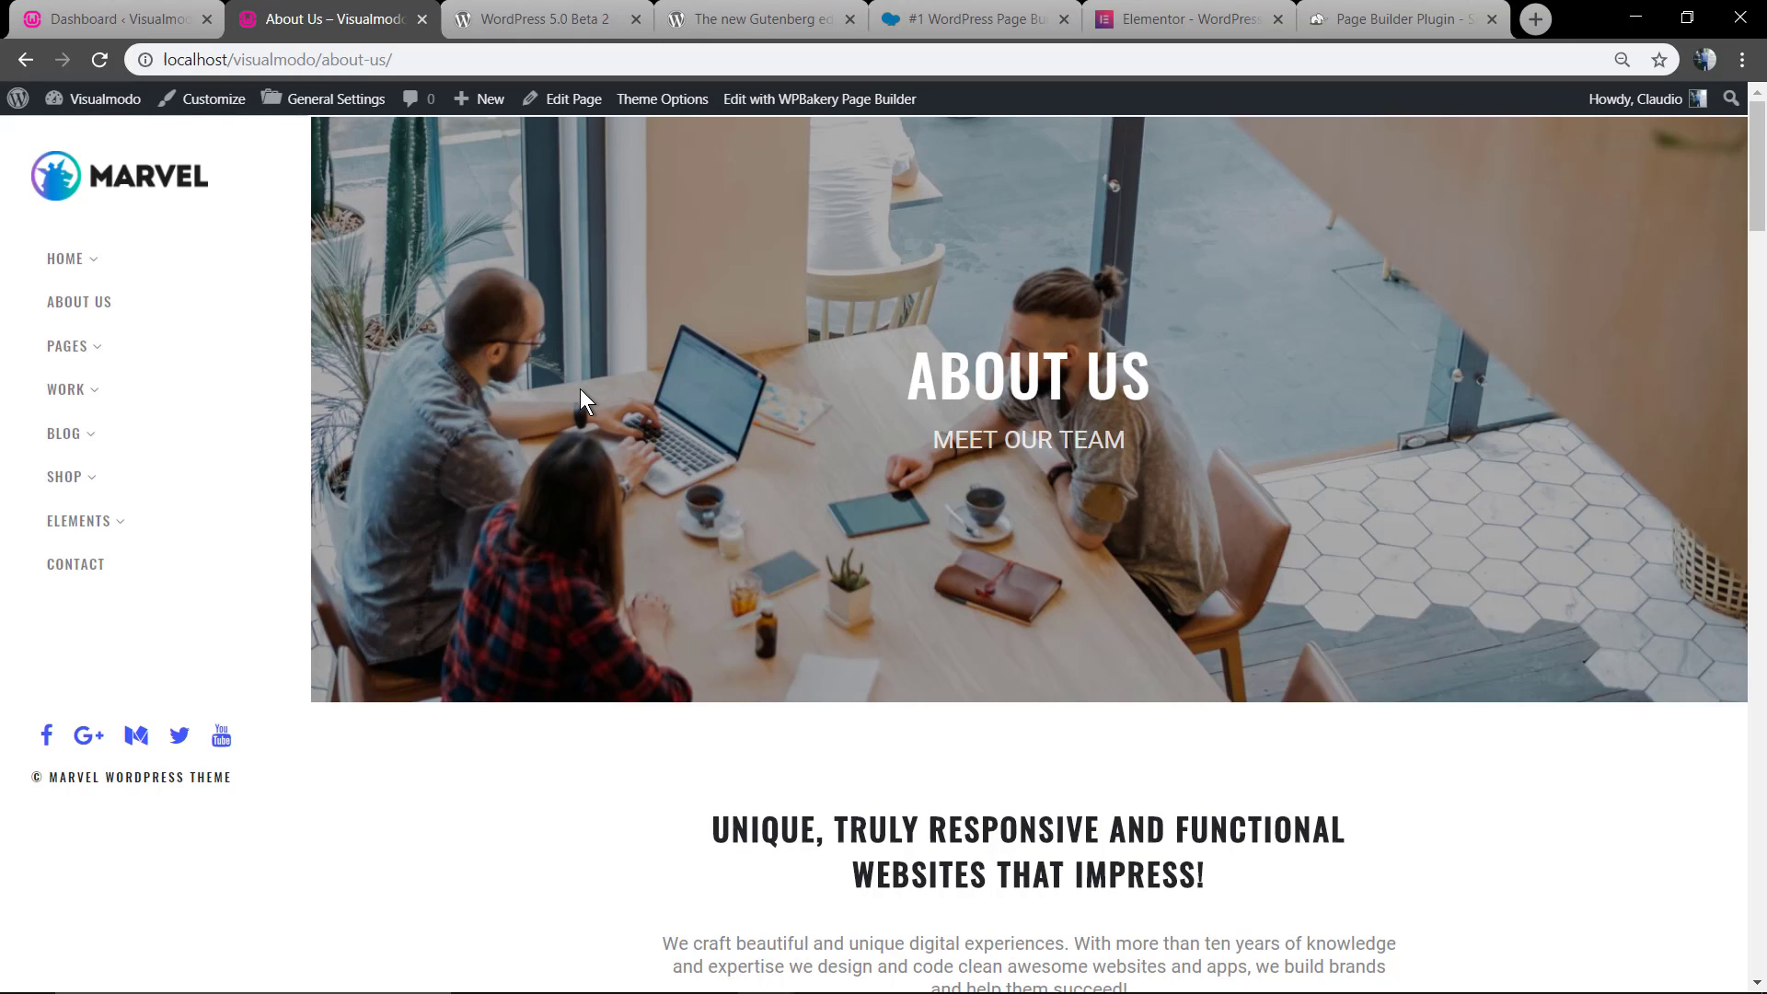
scroll(579, 388, "down", 3)
scroll(580, 391, "down", 3)
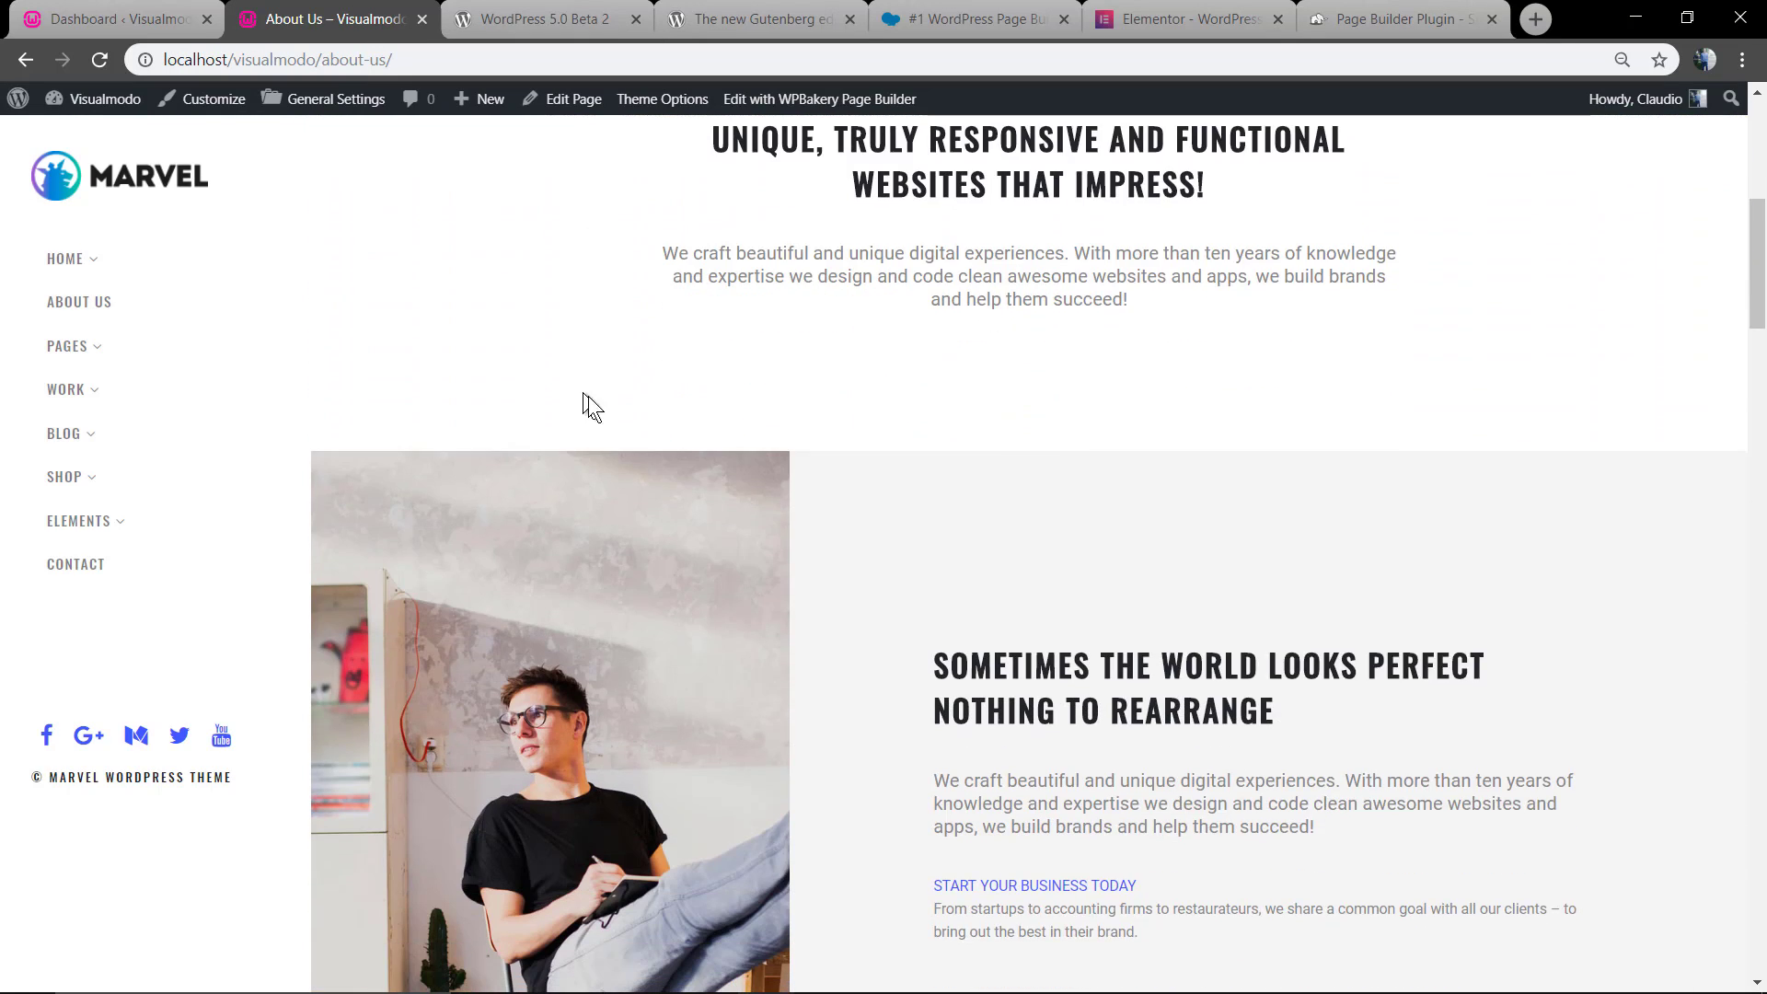
scroll(584, 400, "down", 3)
scroll(705, 414, "down", 3)
scroll(837, 426, "down", 3)
scroll(728, 429, "down", 1)
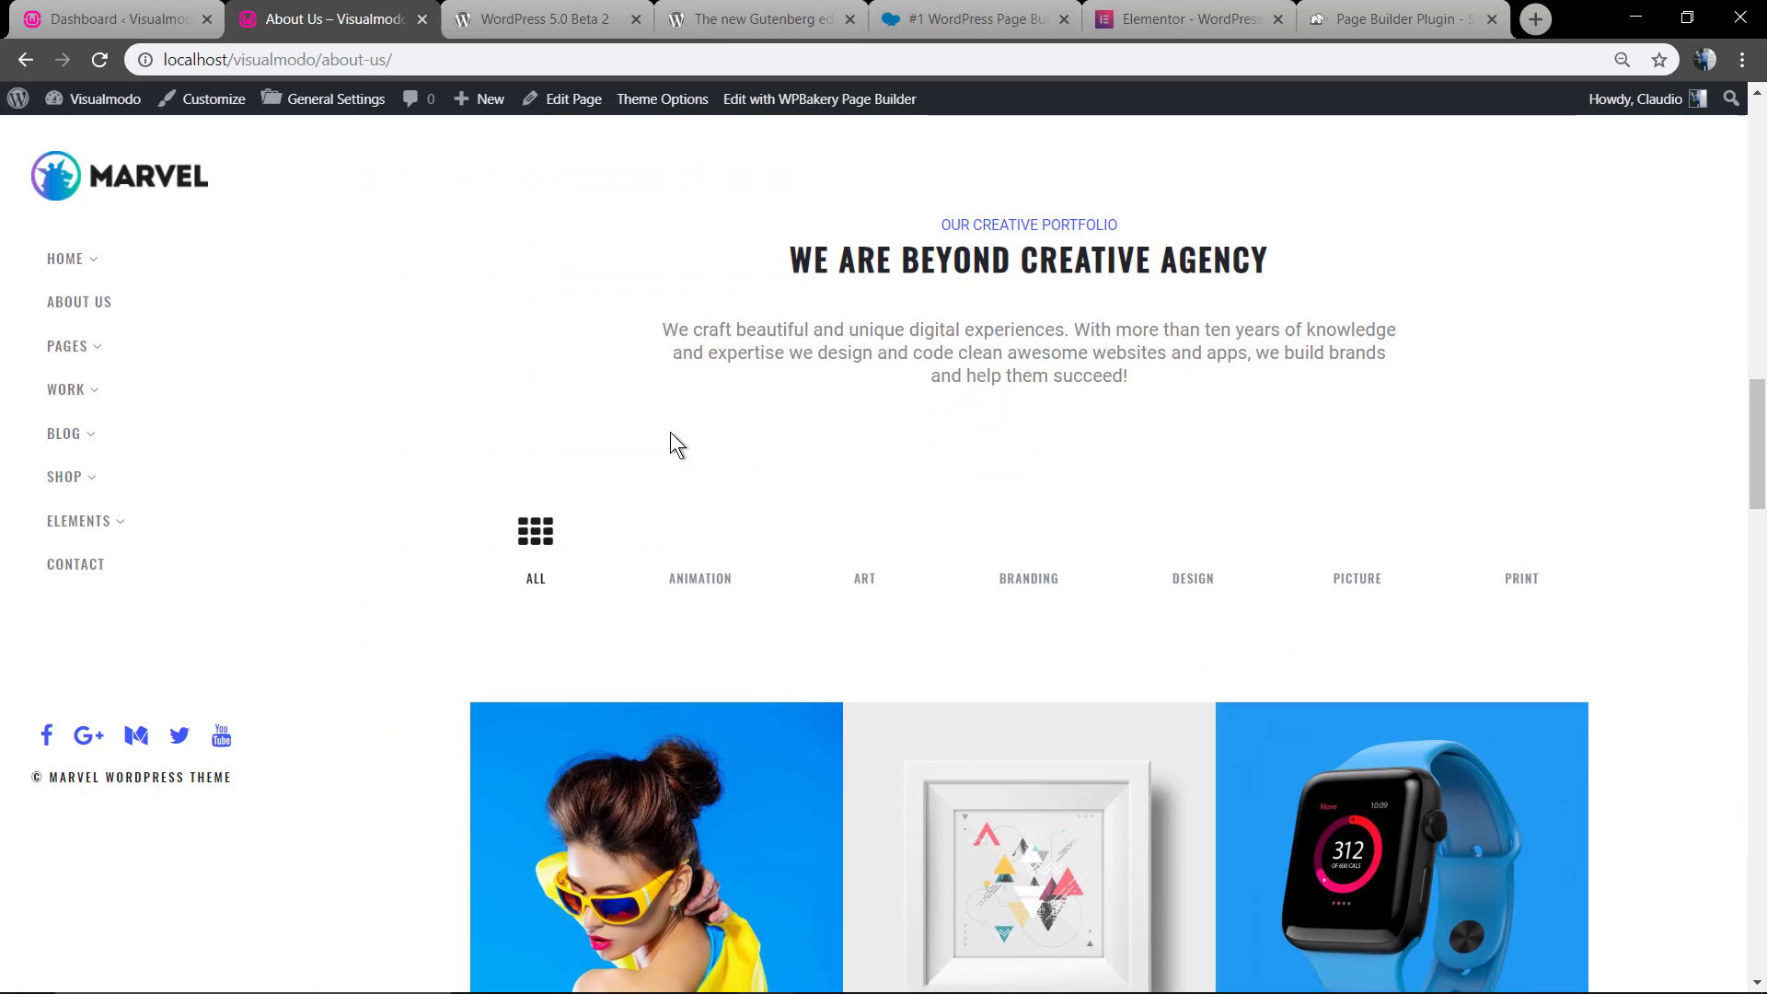
scroll(524, 470, "down", 3)
scroll(382, 502, "down", 3)
scroll(390, 497, "down", 3)
scroll(400, 502, "down", 3)
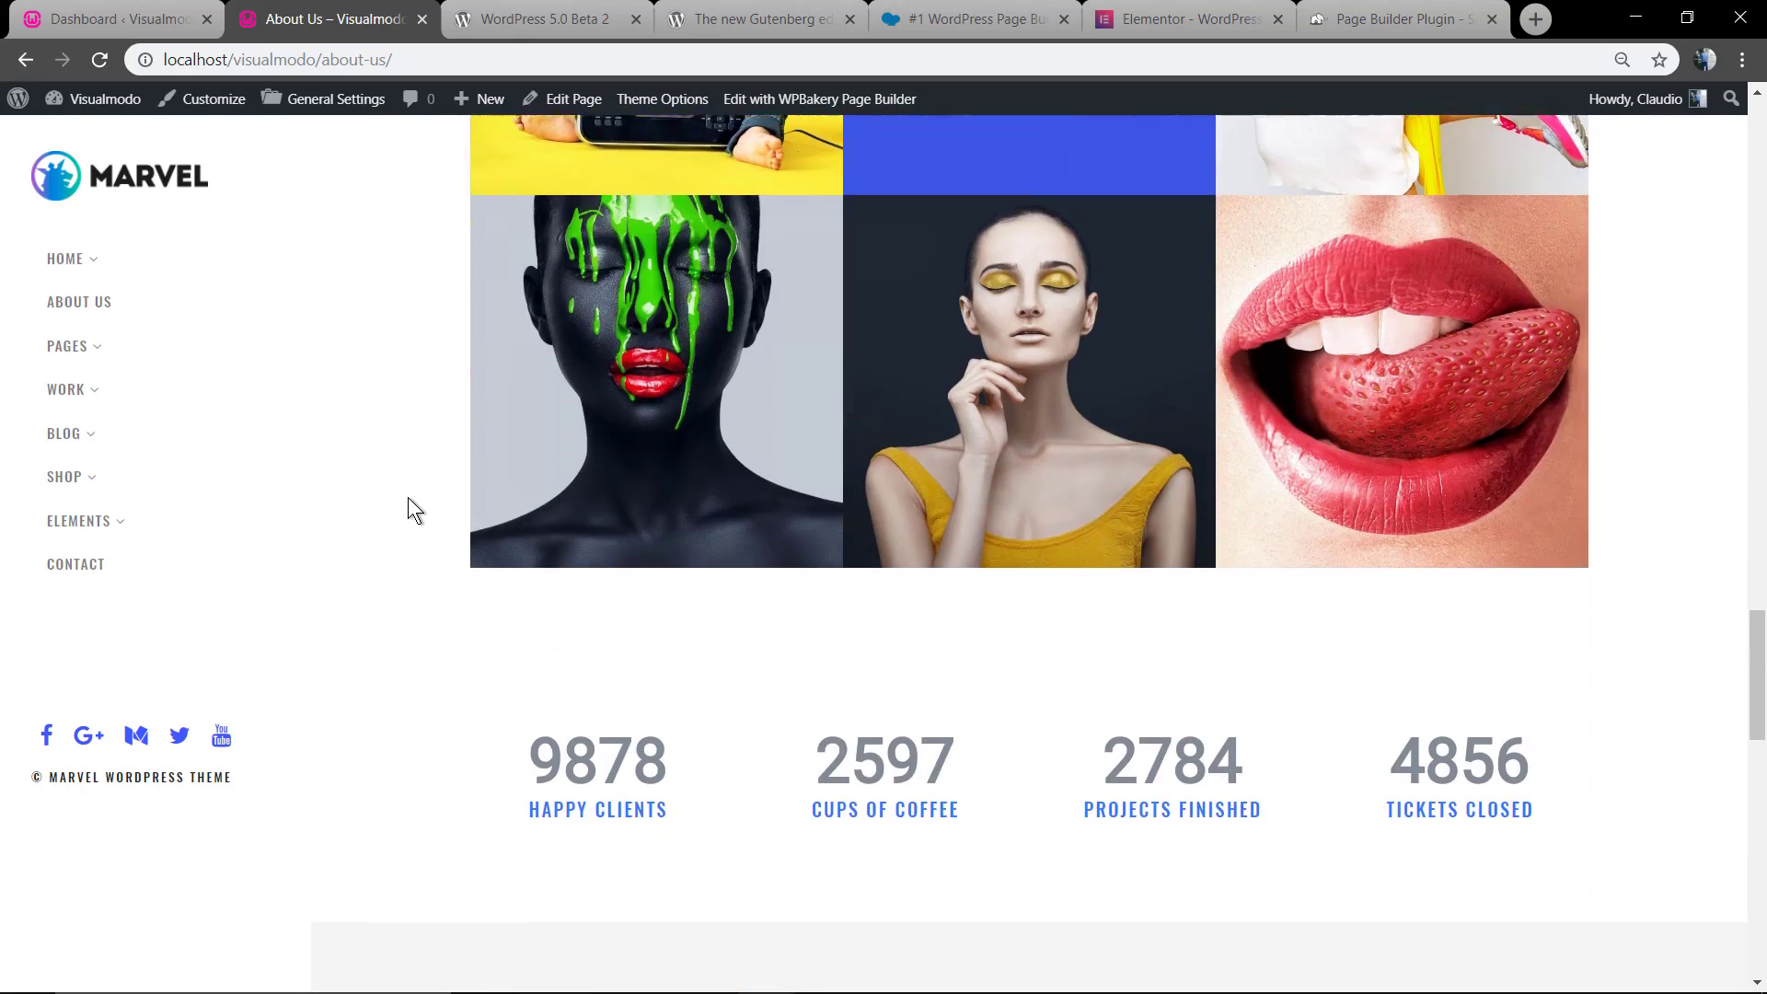
scroll(407, 508, "down", 2)
scroll(407, 508, "down", 4)
scroll(408, 508, "down", 3)
scroll(406, 508, "down", 3)
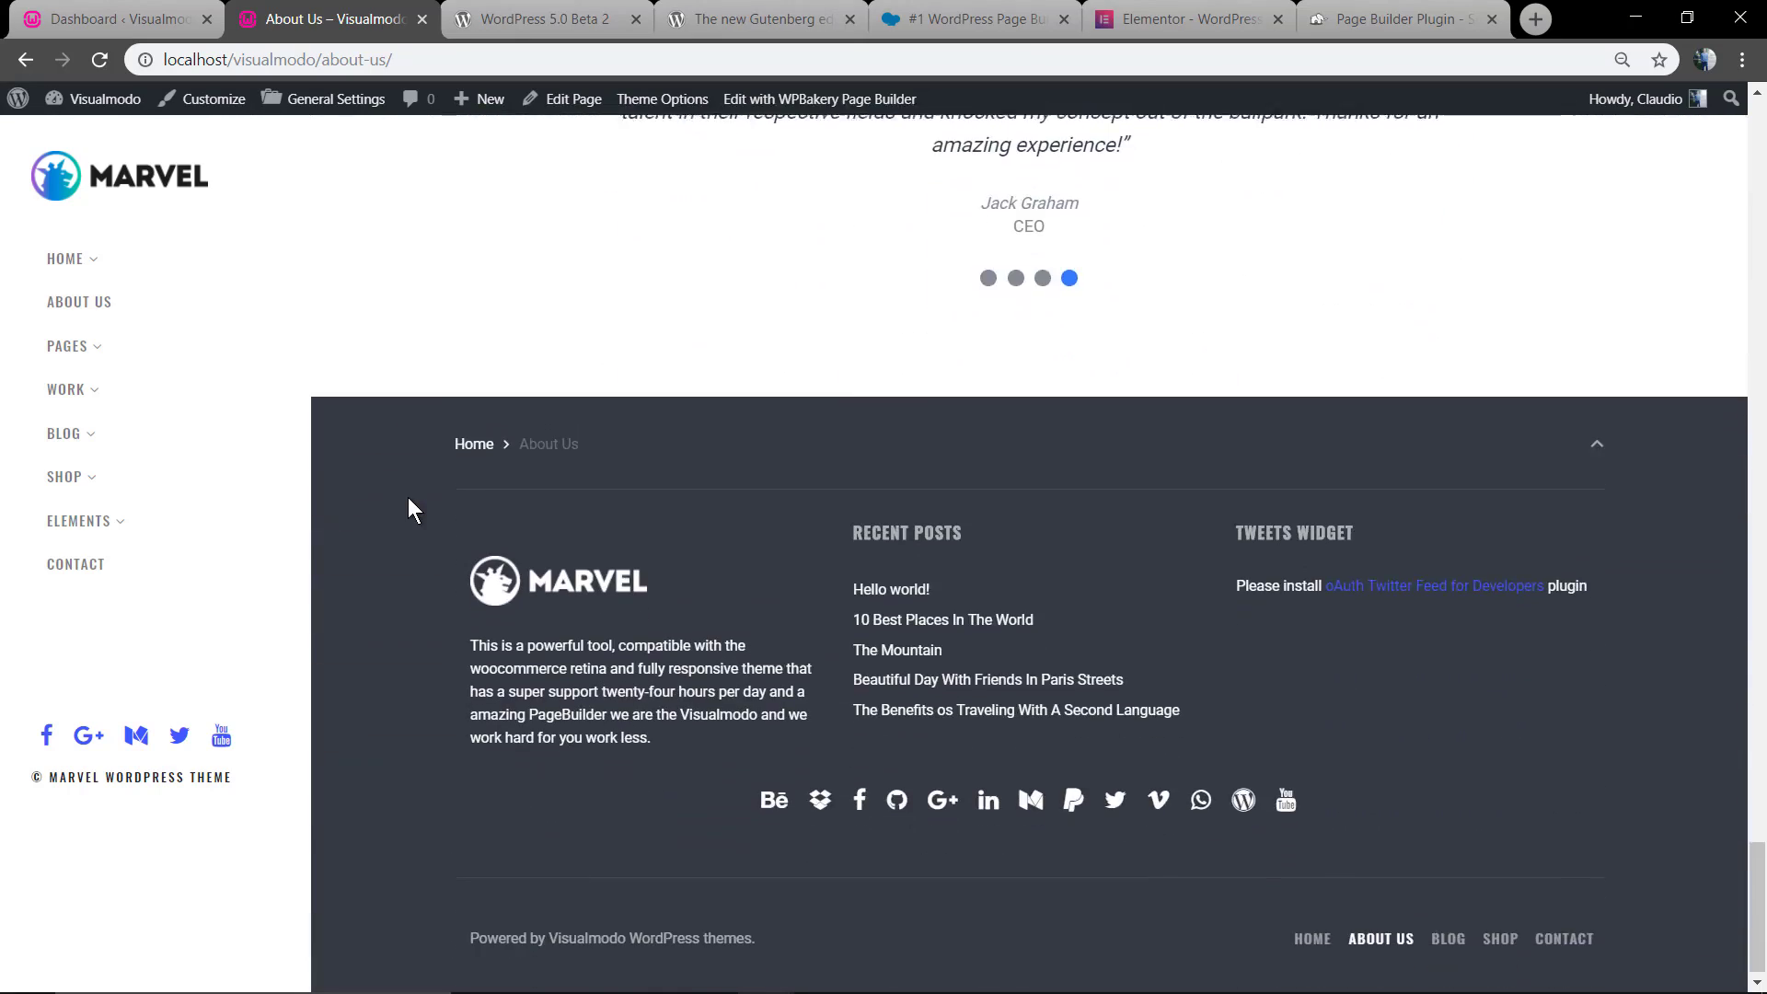
scroll(415, 522, "up", 5)
scroll(419, 529, "up", 5)
scroll(420, 518, "up", 5)
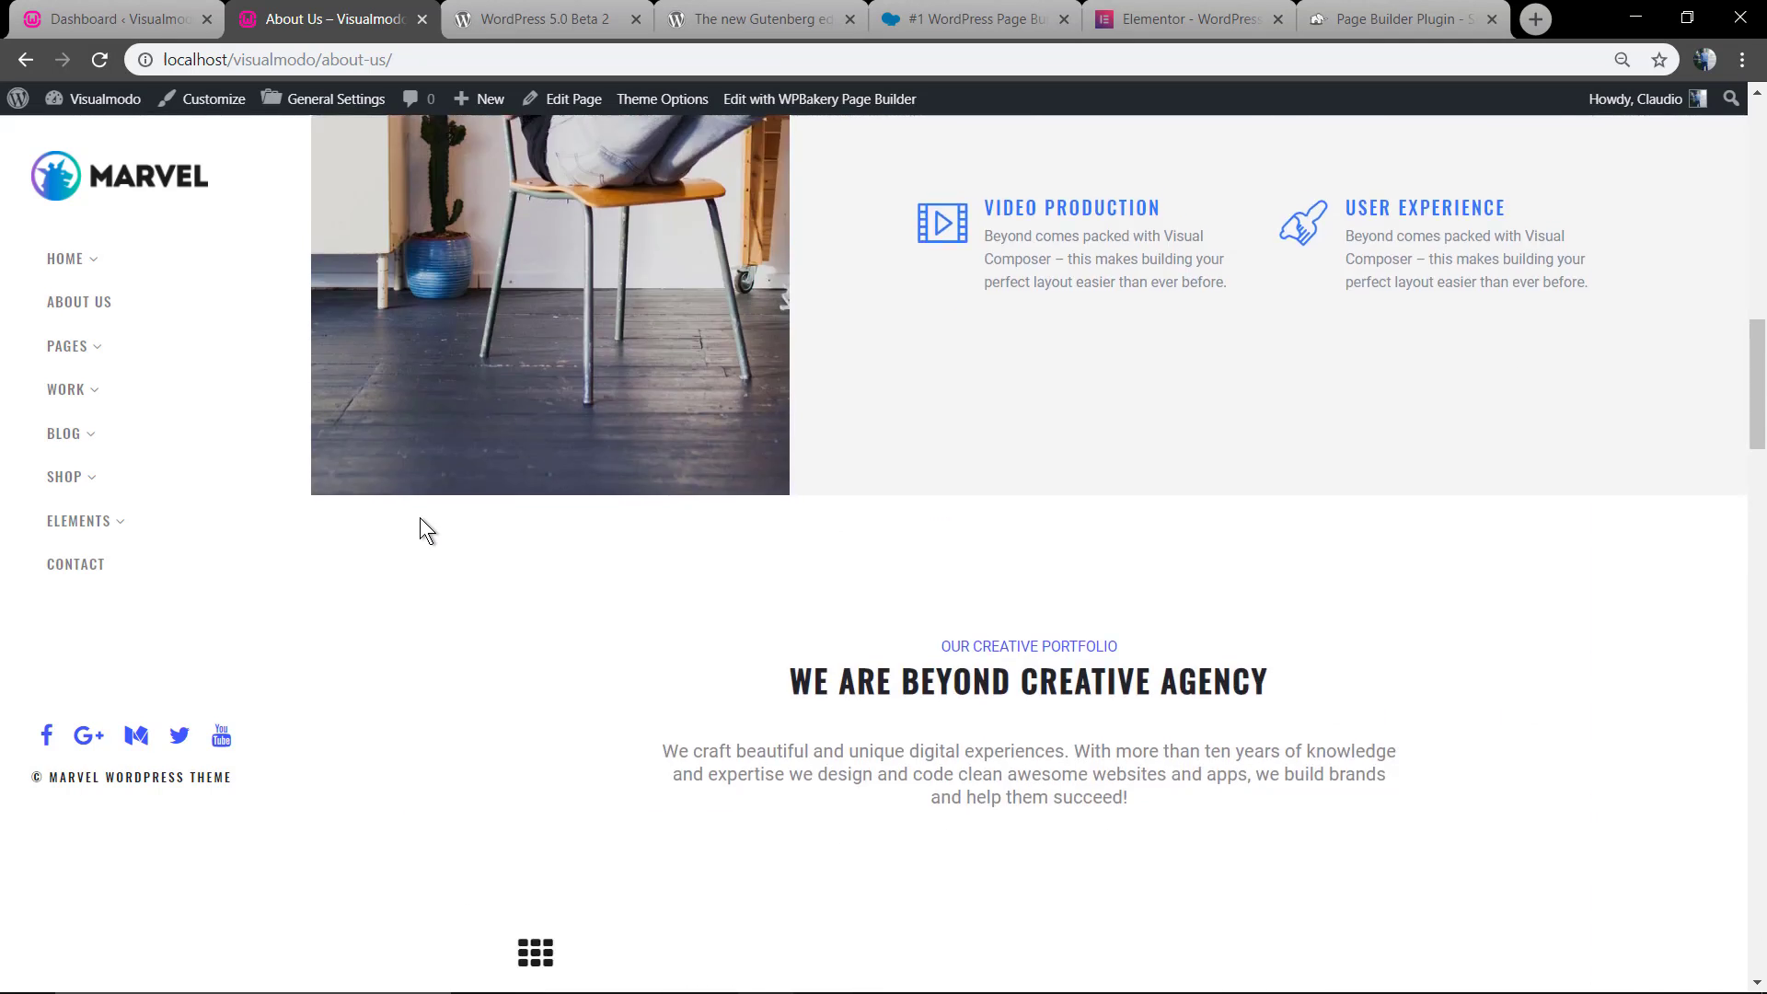
scroll(419, 518, "up", 5)
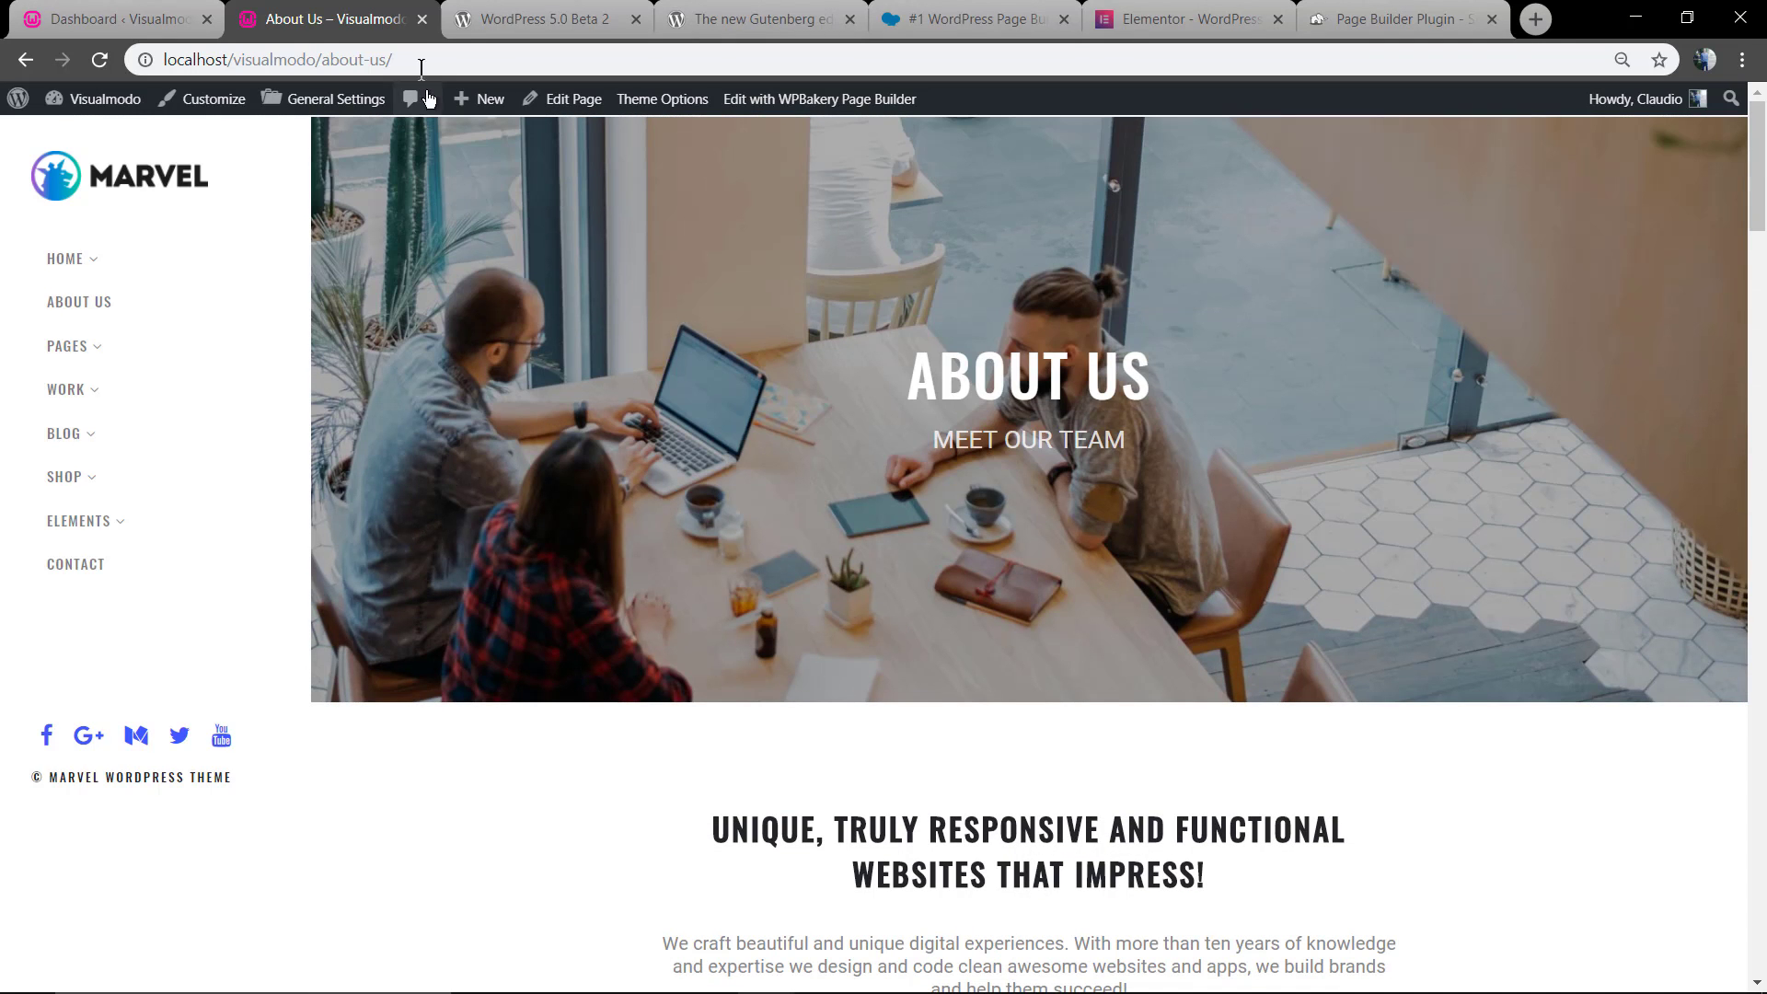
Step: Go from the WordPress Dashboard to the Pages admin list
left_click(152, 14)
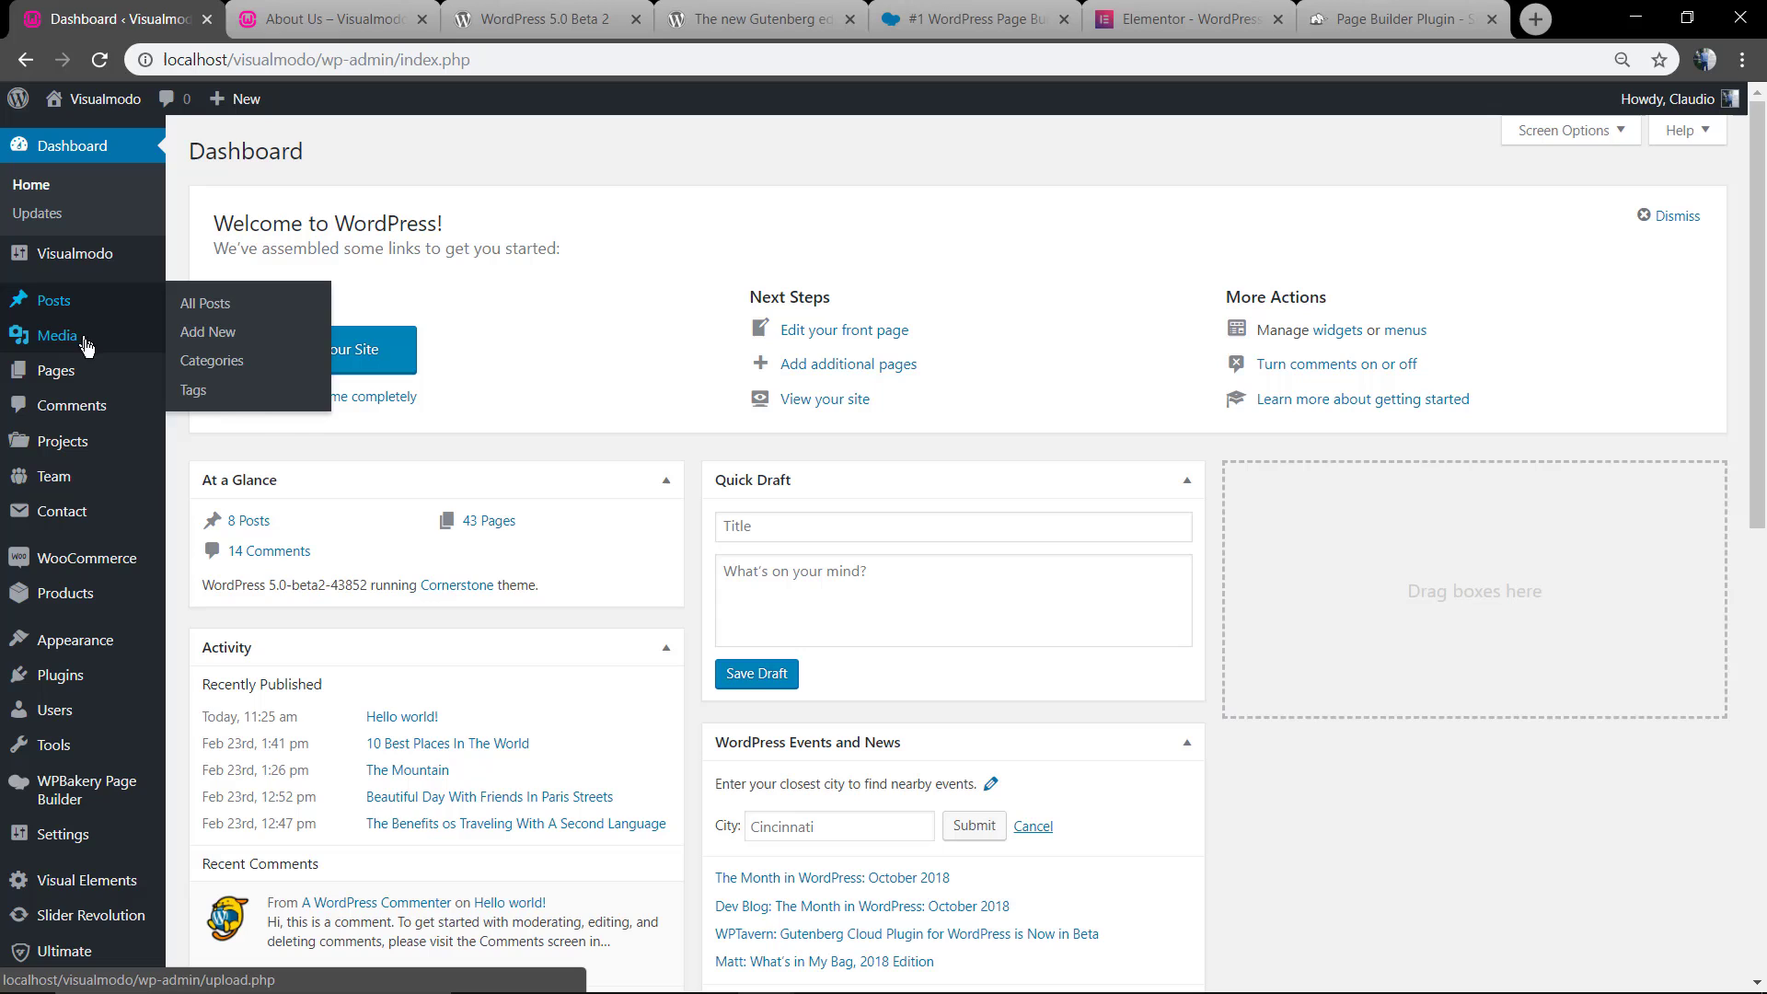
mouse_move(55, 371)
left_click(91, 383)
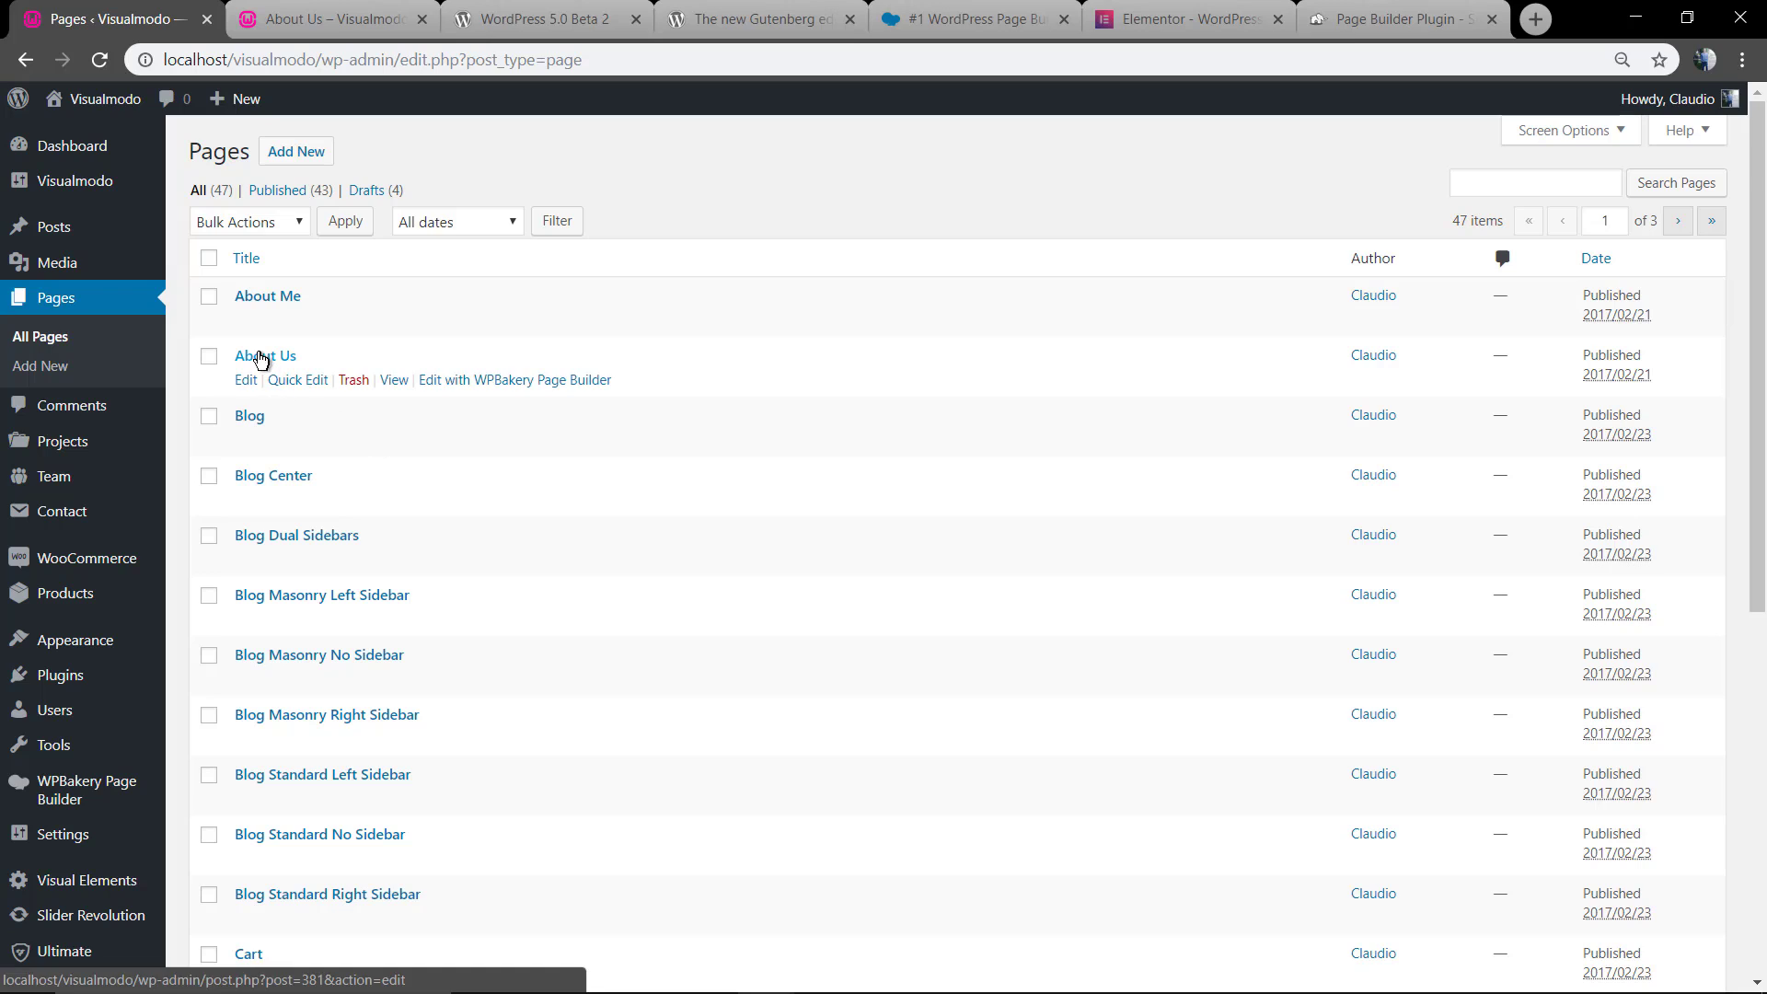
Step: Open About Us for editing and compare it with the live page
left_click(290, 356)
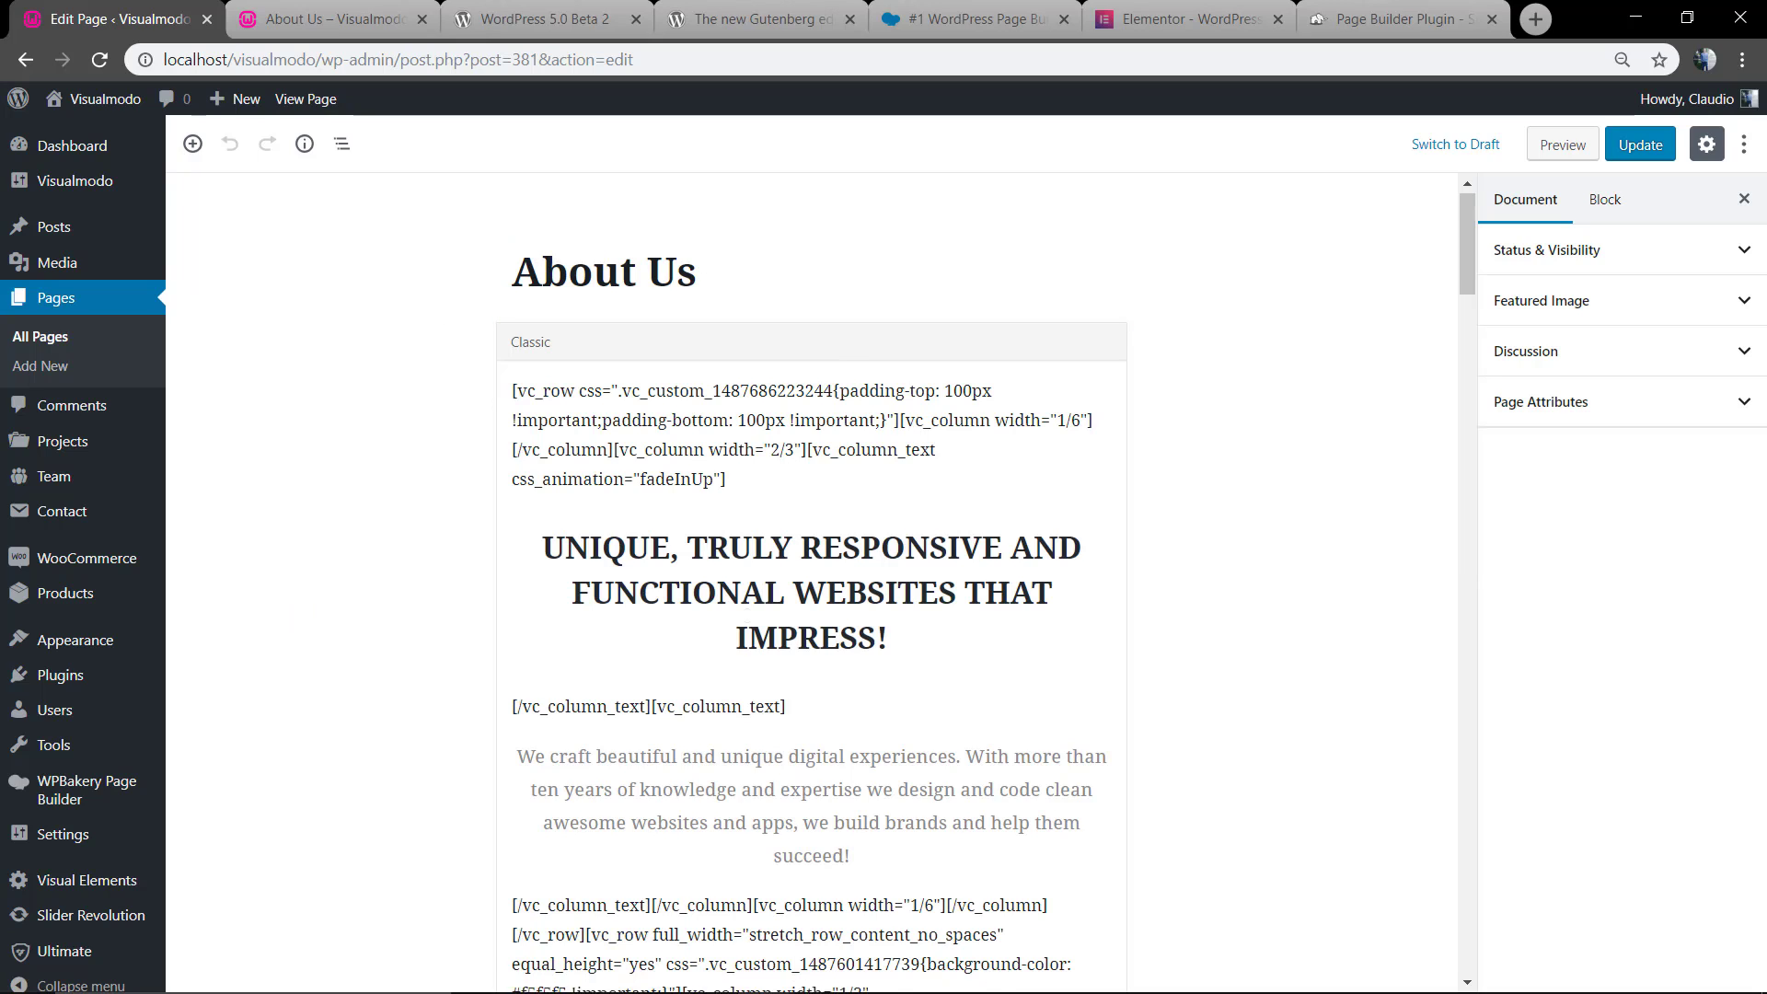
scroll(706, 597, "down", 2)
scroll(706, 597, "down", 2)
scroll(469, 581, "up", 4)
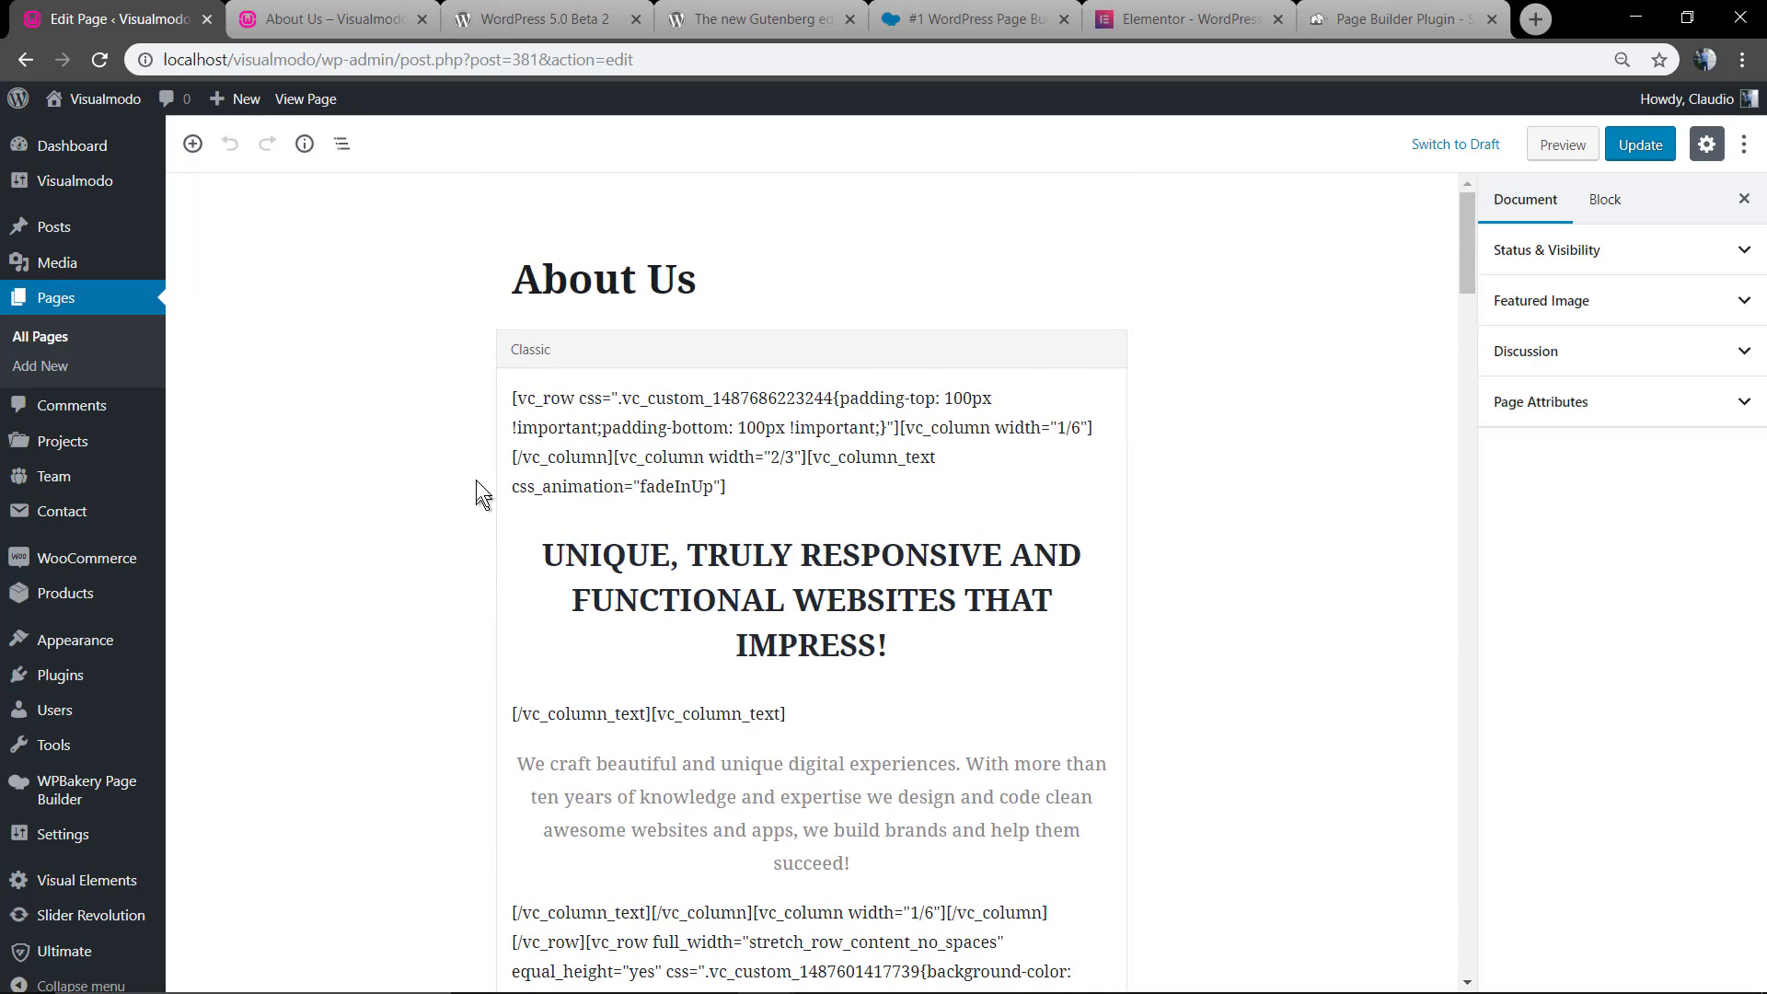
left_click(342, 29)
scroll(586, 407, "down", 2)
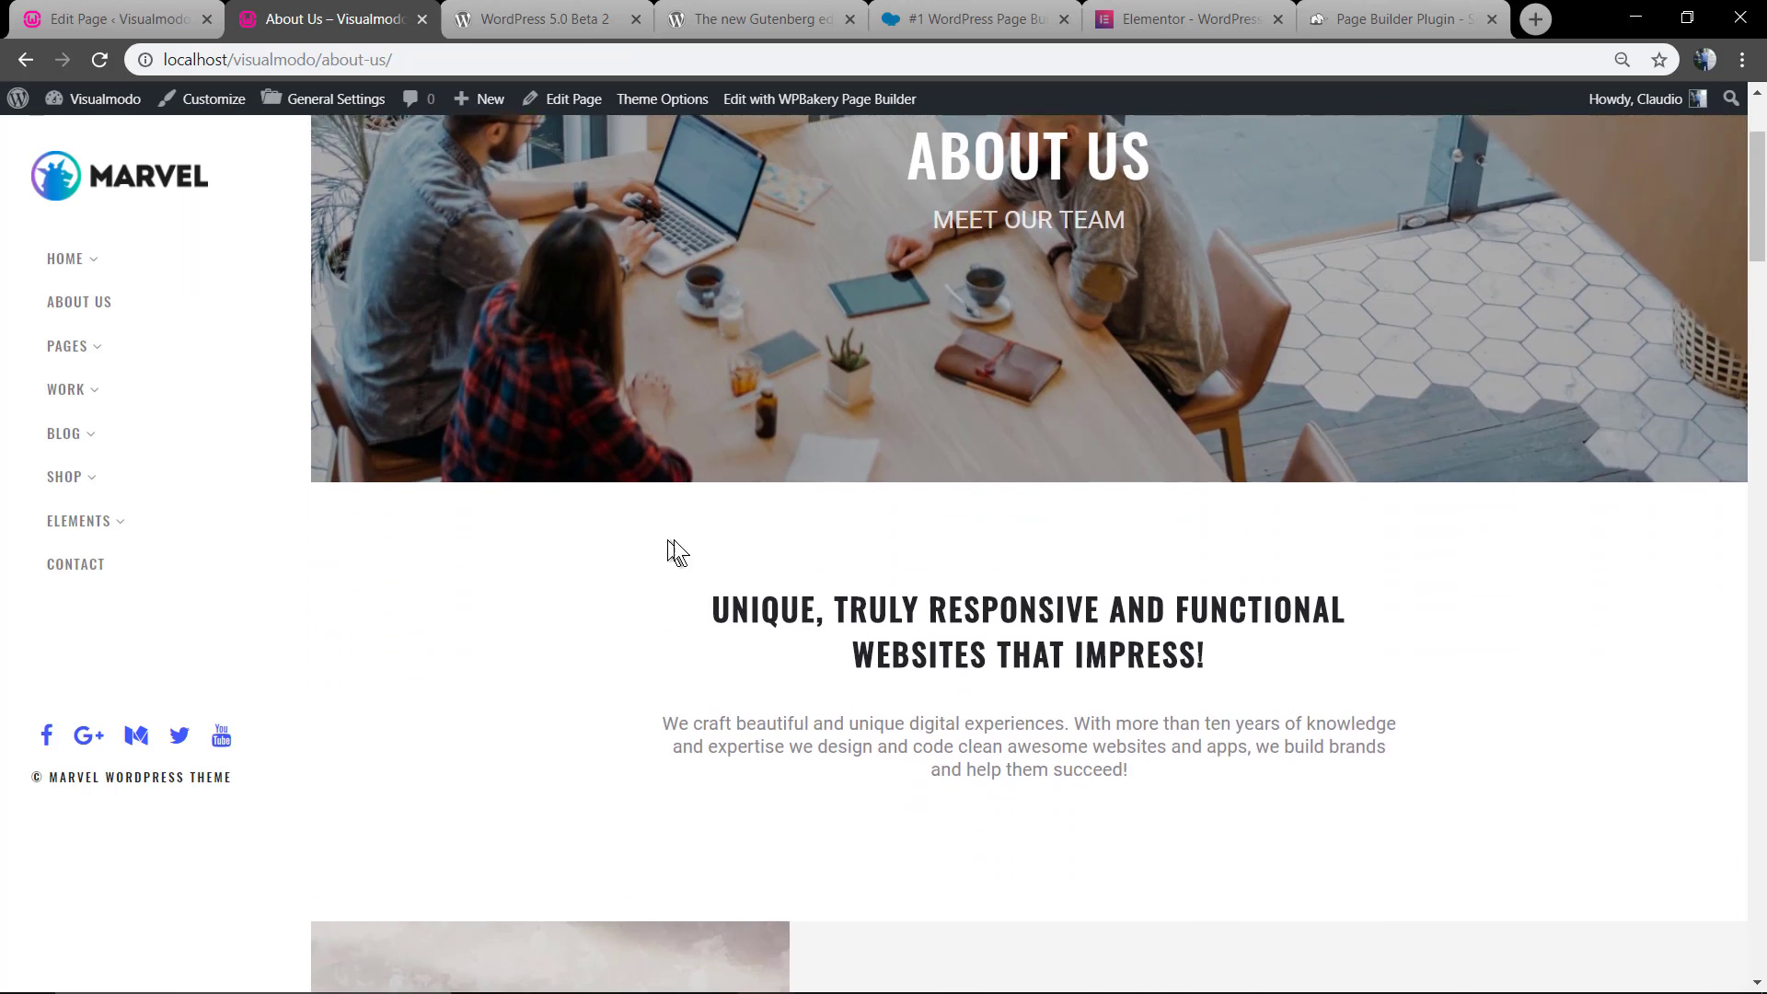
scroll(673, 540, "down", 2)
left_click(157, 12)
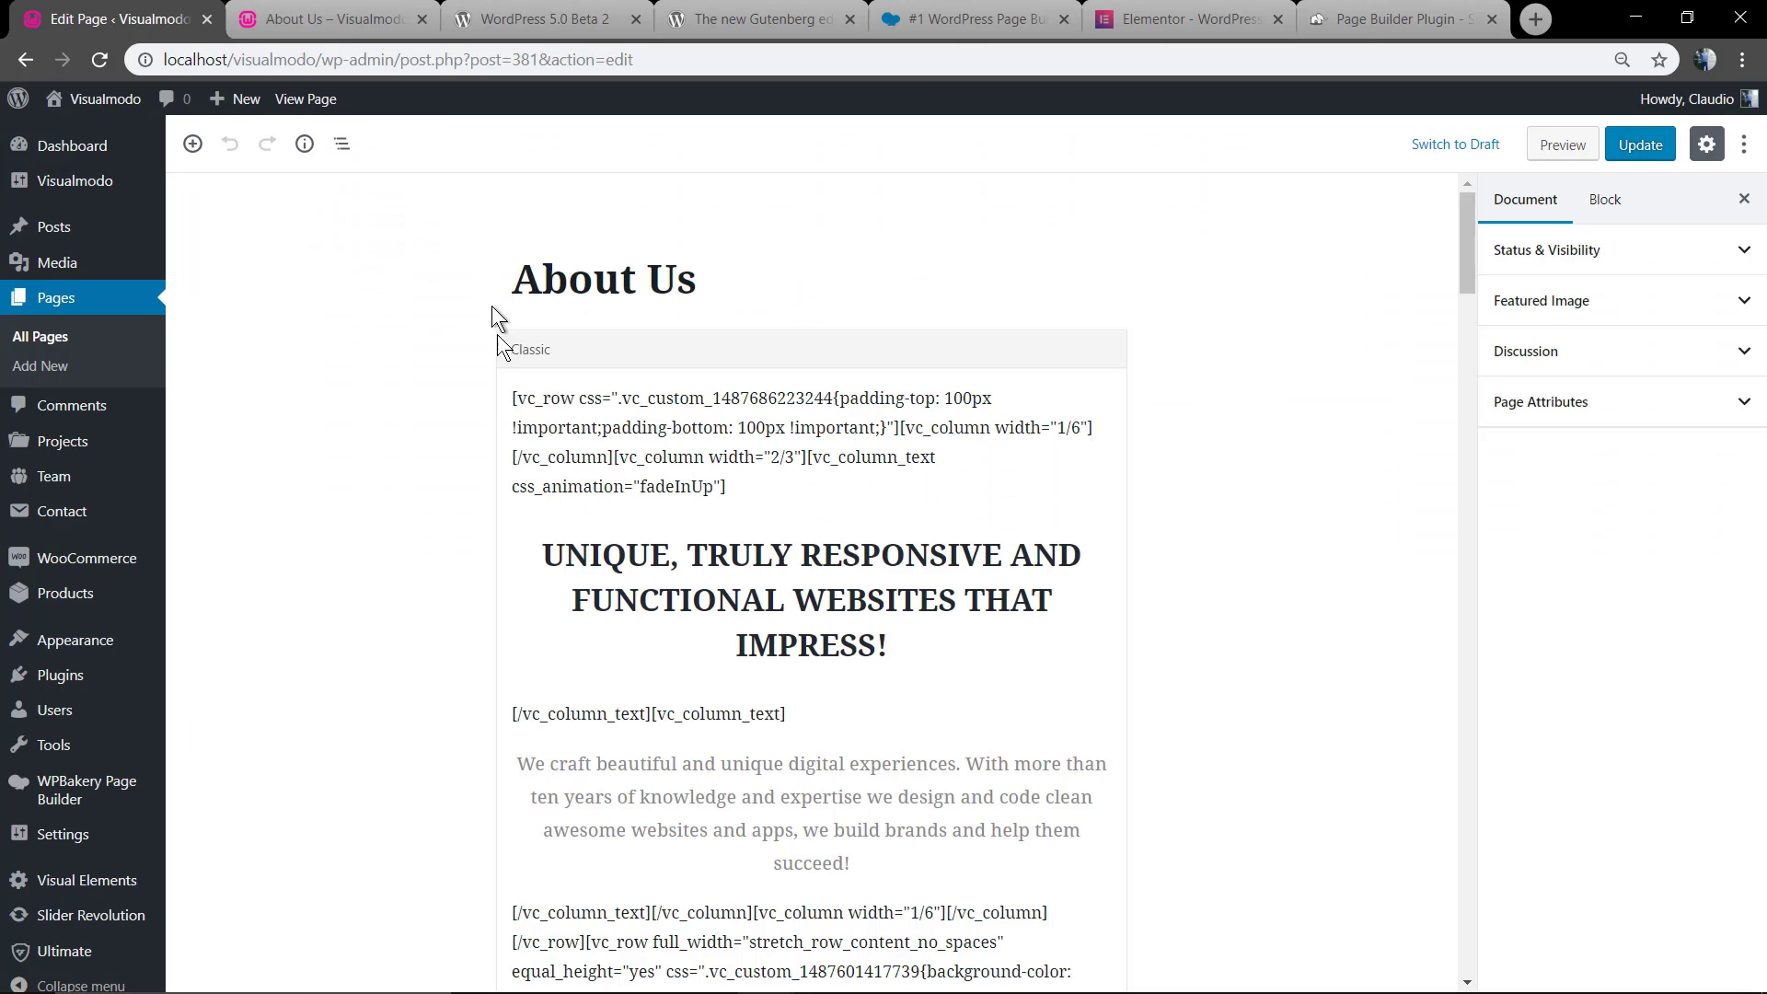
scroll(458, 509, "down", 1)
scroll(469, 497, "up", 1)
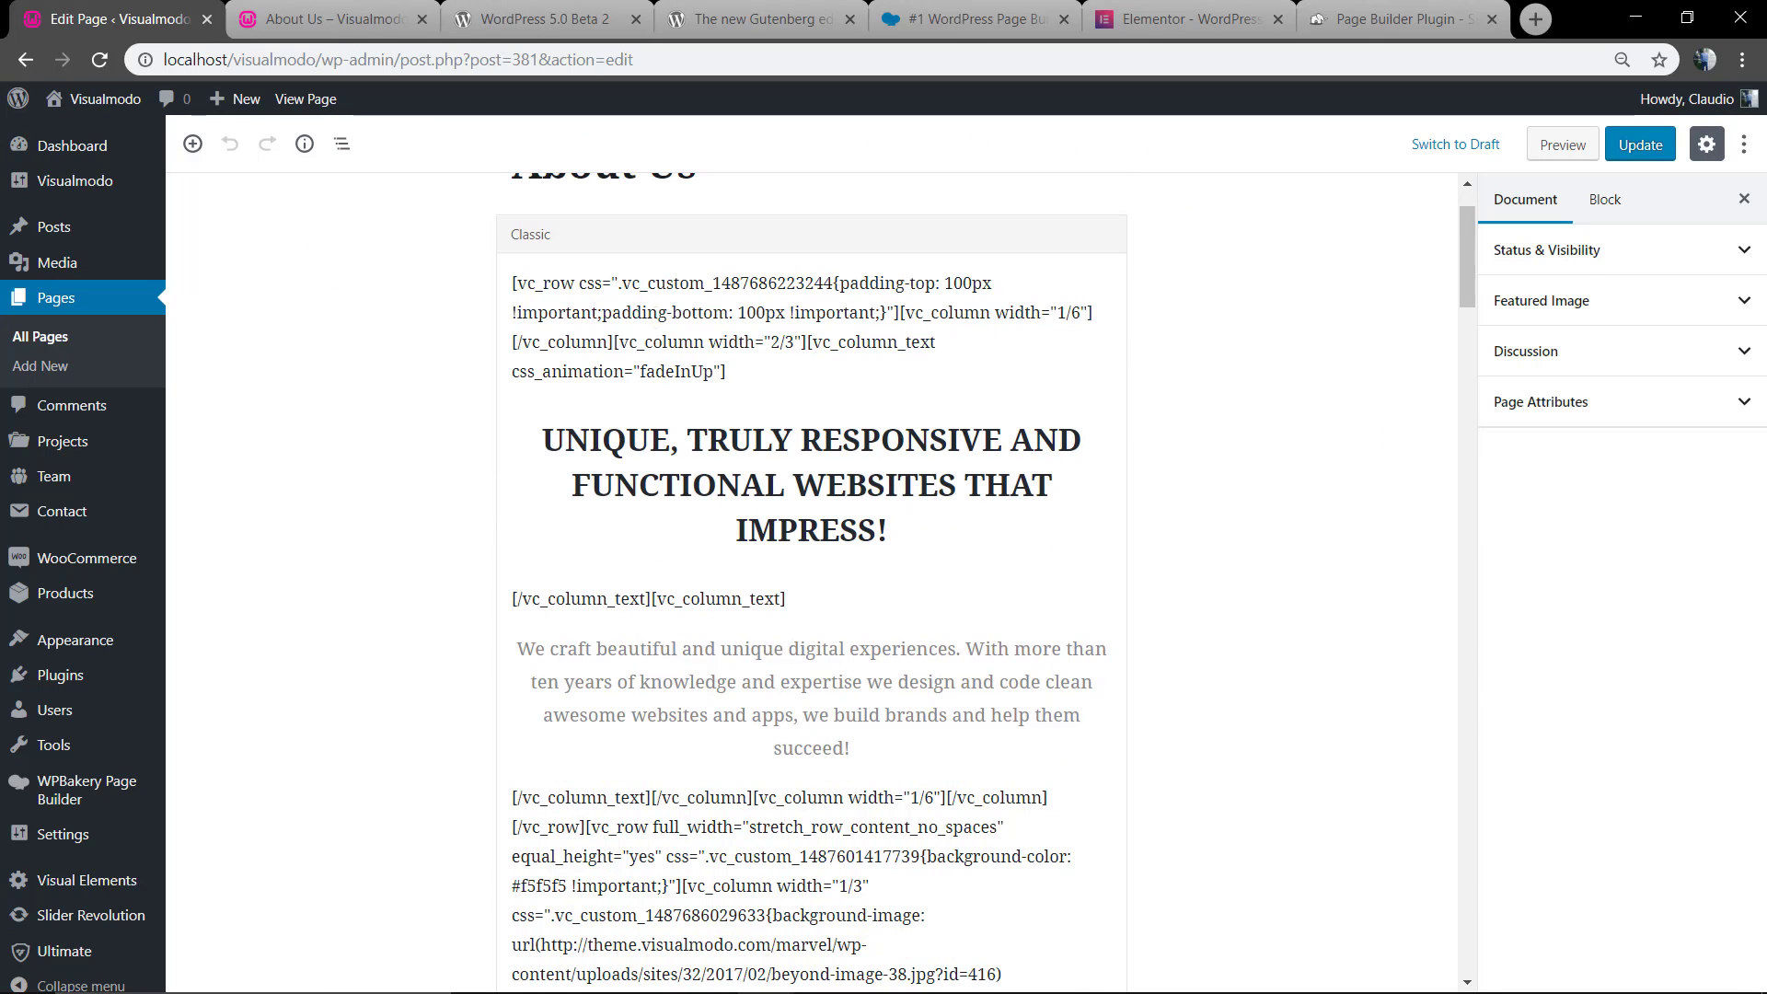
Step: Inspect the heading and paragraph shortcodes inside the Classic block
left_click(659, 316)
left_click(769, 487)
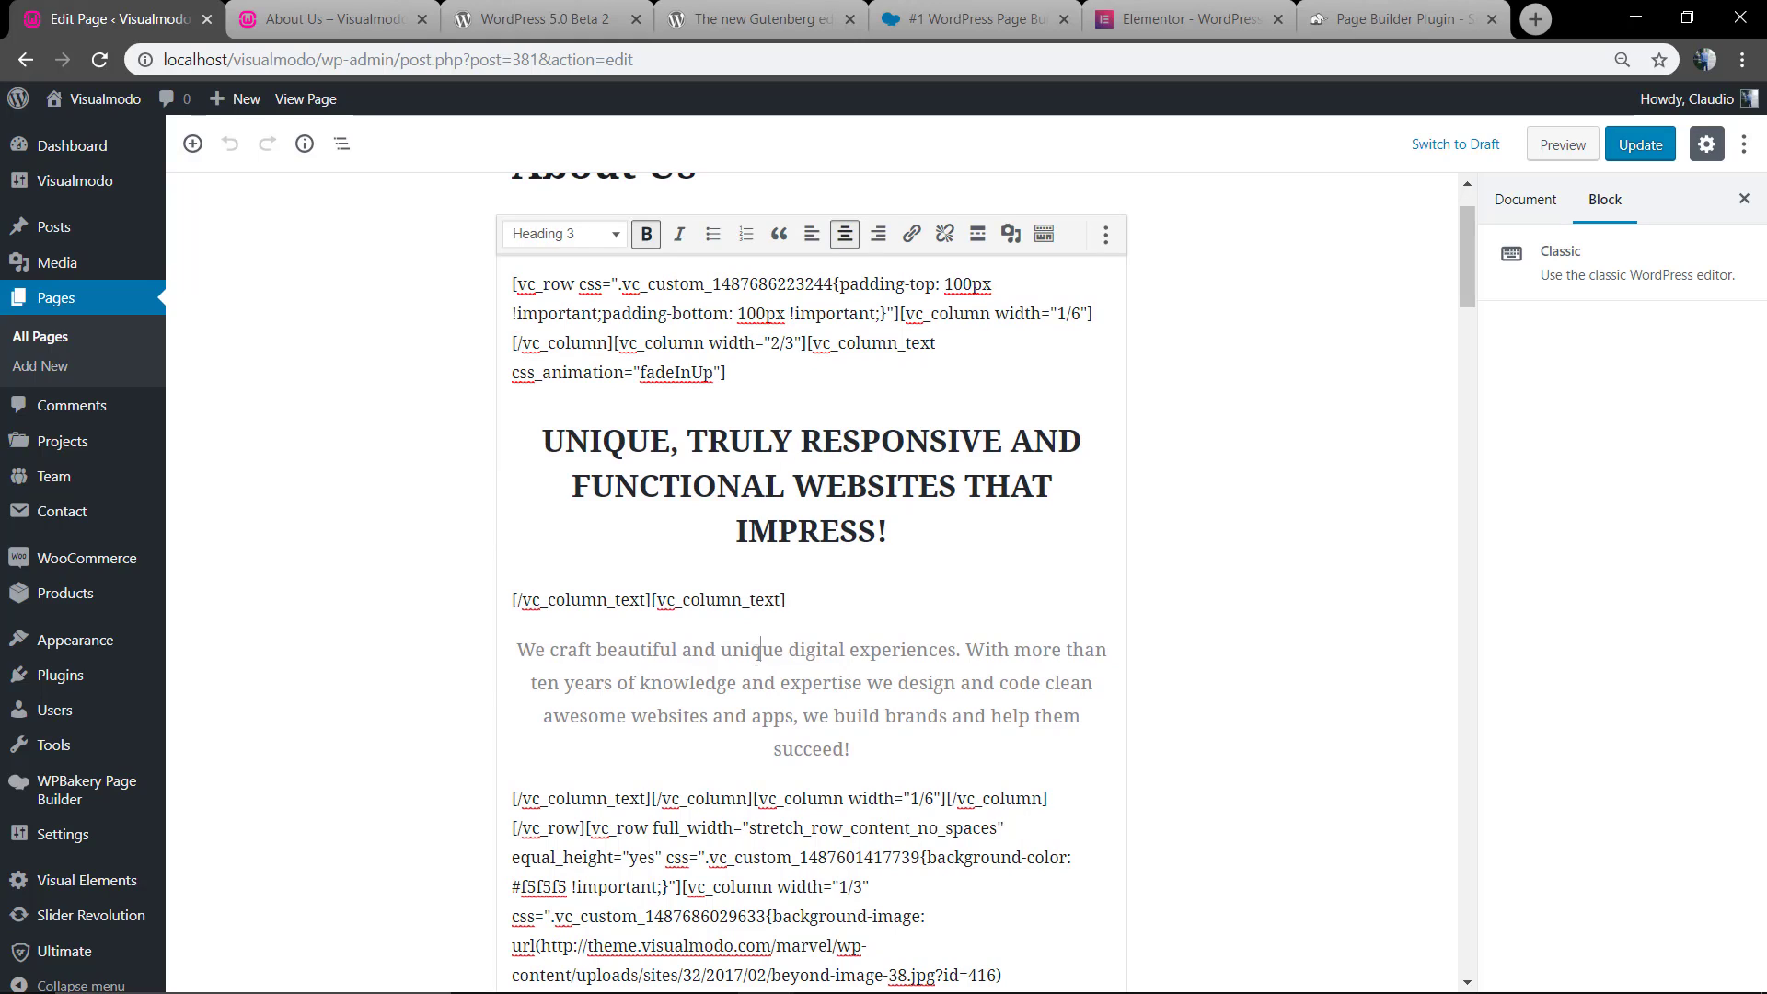
left_click(759, 650)
scroll(758, 642, "down", 1)
scroll(752, 622, "down", 5)
scroll(750, 607, "down", 1)
scroll(682, 607, "up", 4)
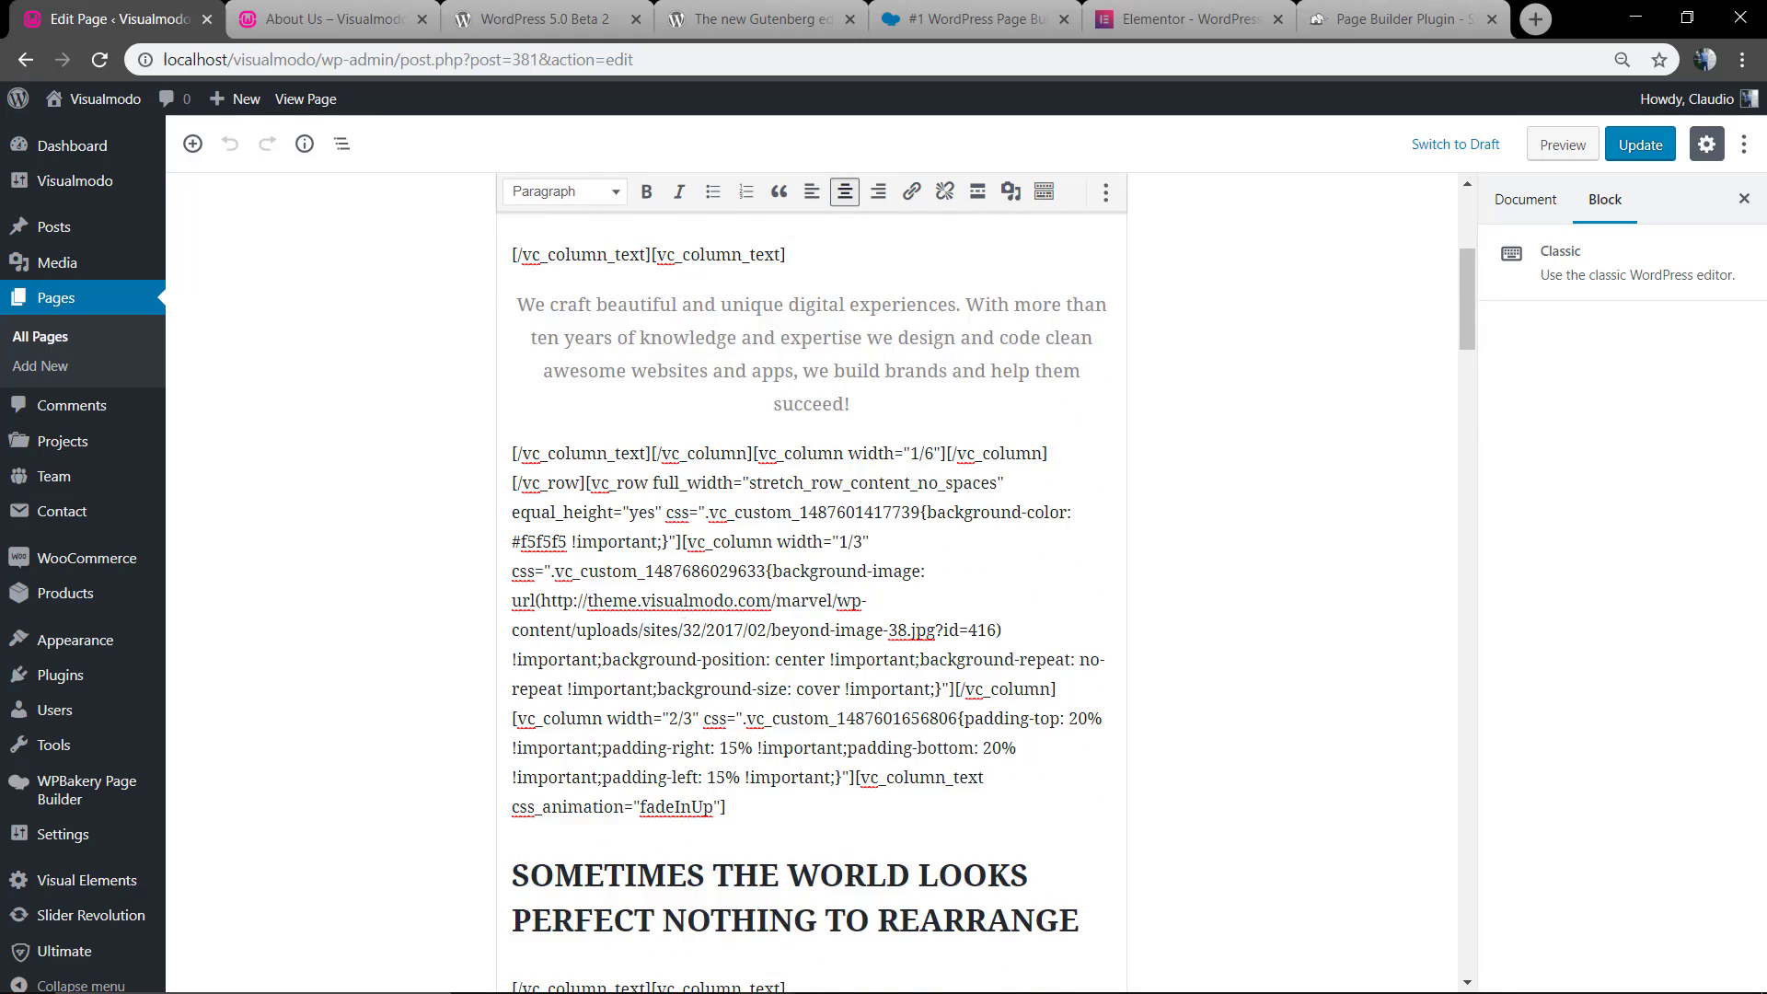
scroll(760, 763, "up", 3)
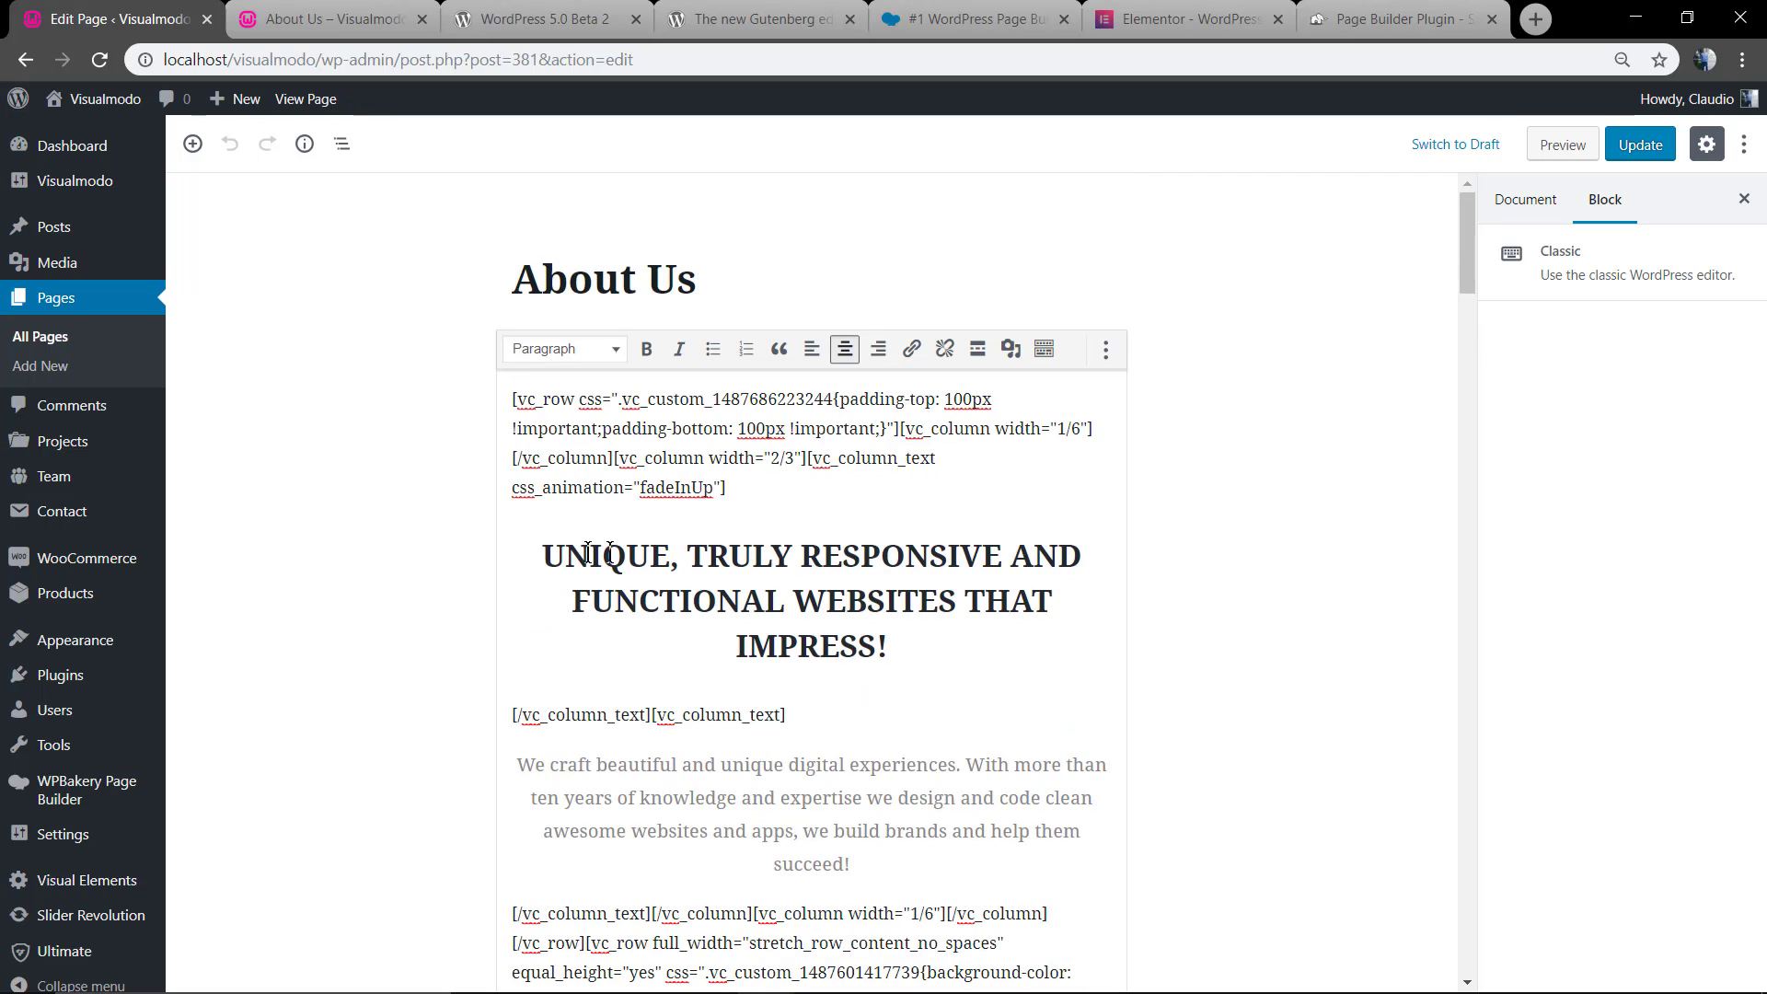
Step: Leave the editor unsaved for WPBakery settings, view its 5.5 About screen, then list all pages
left_click(122, 790)
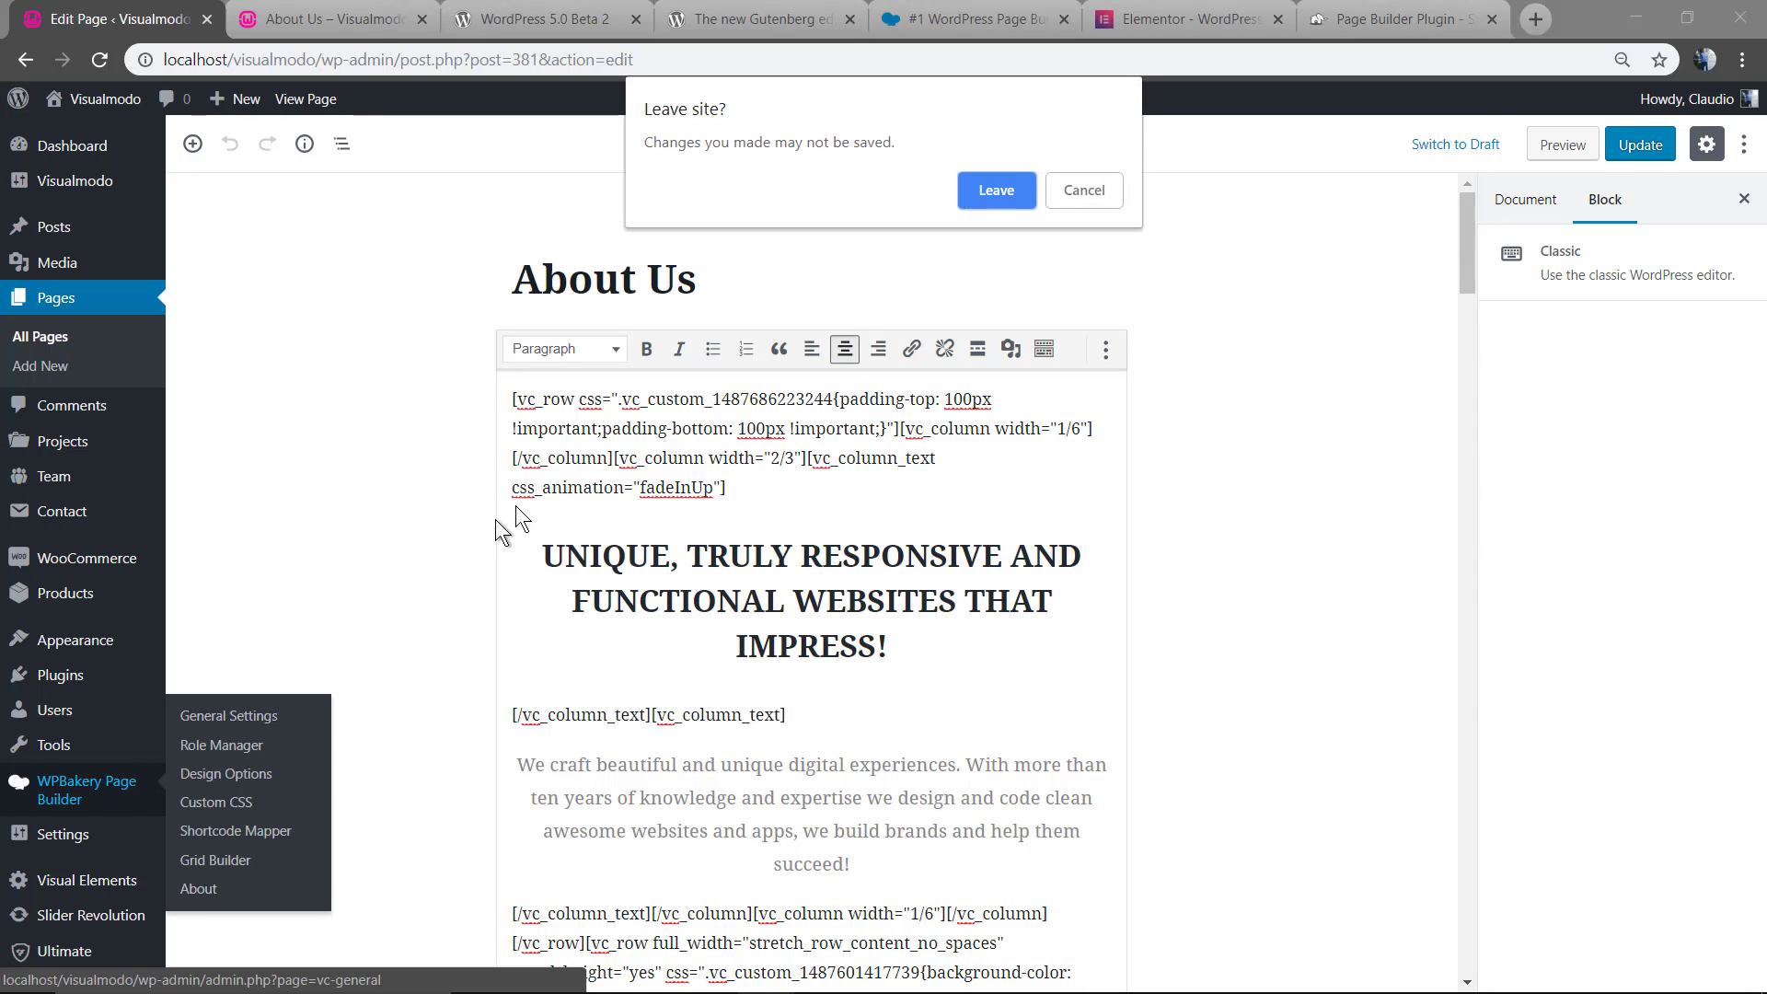
left_click(998, 189)
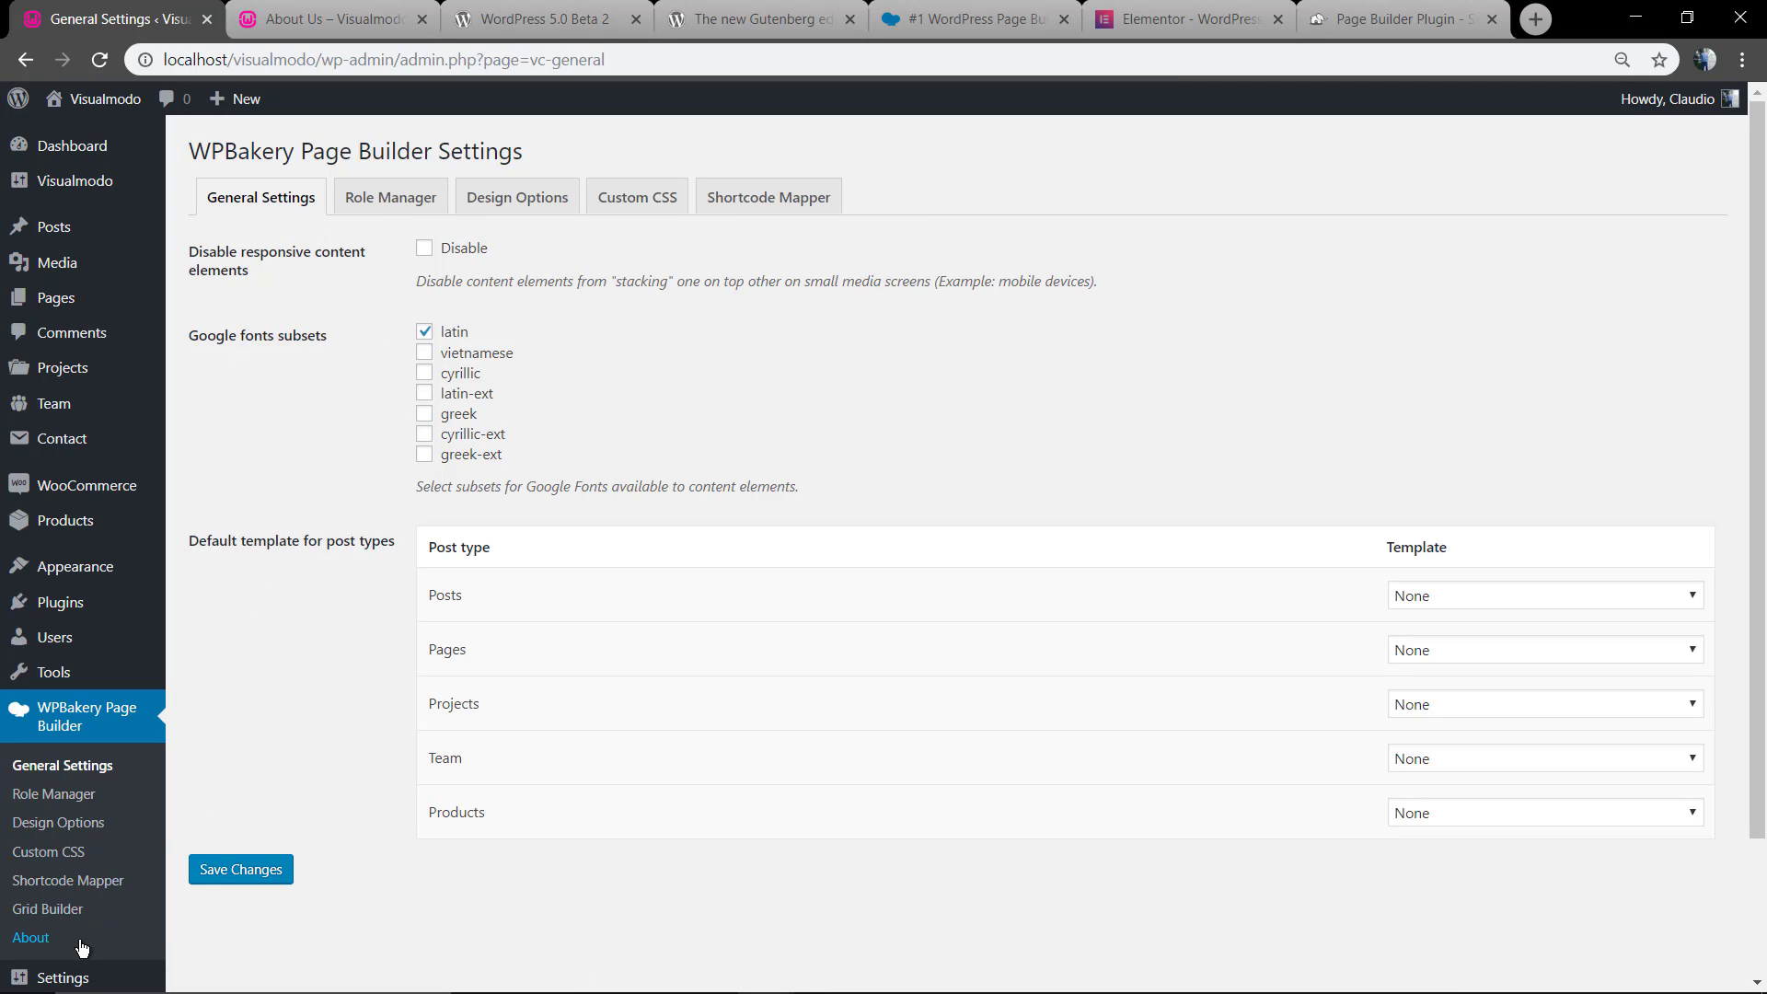
left_click(76, 938)
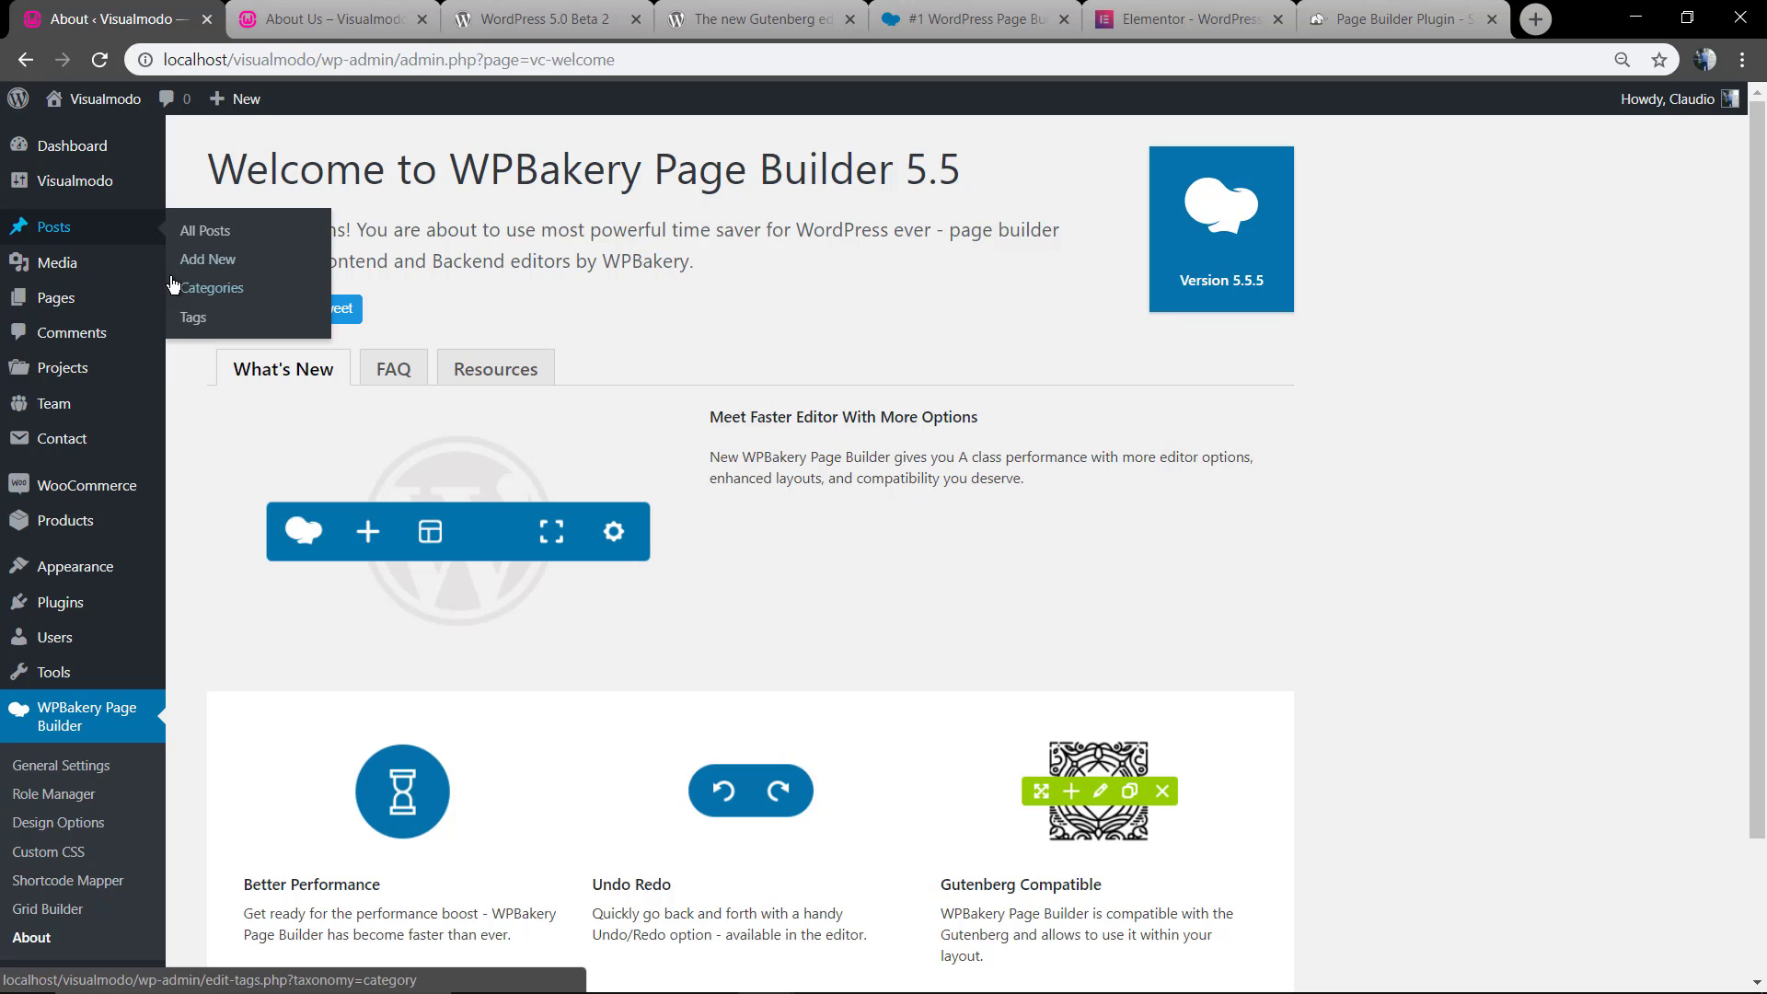
left_click(55, 262)
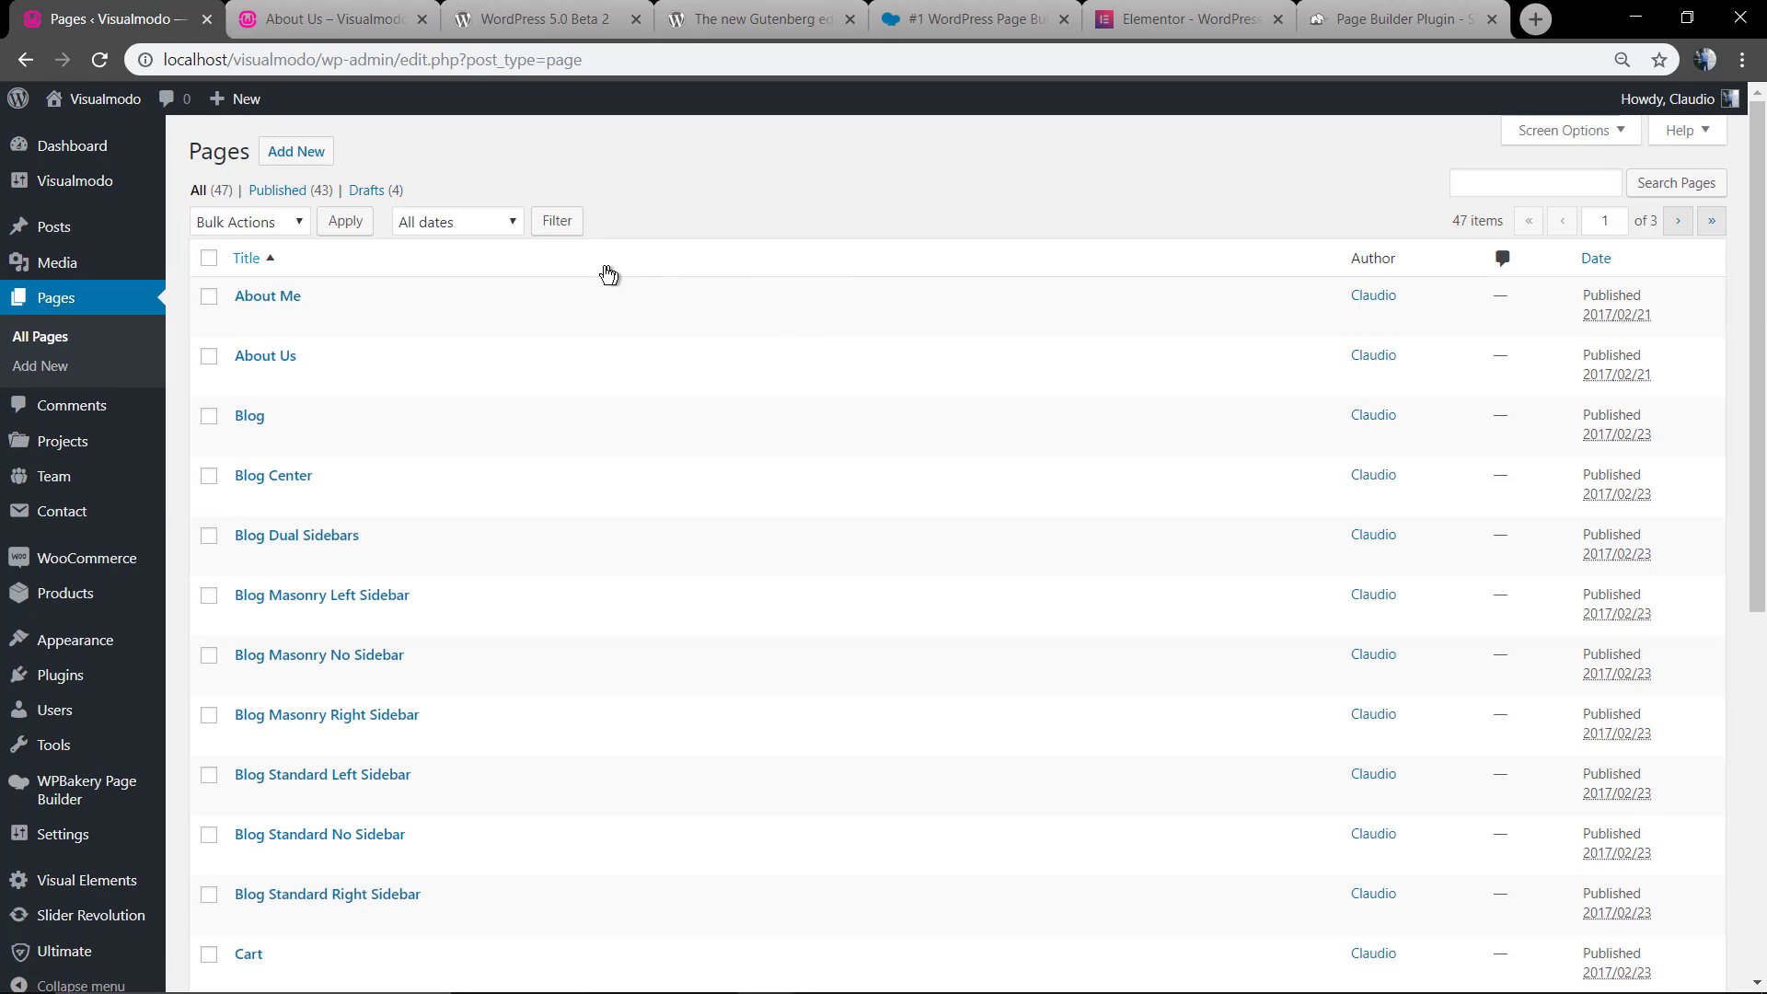
mouse_move(524, 366)
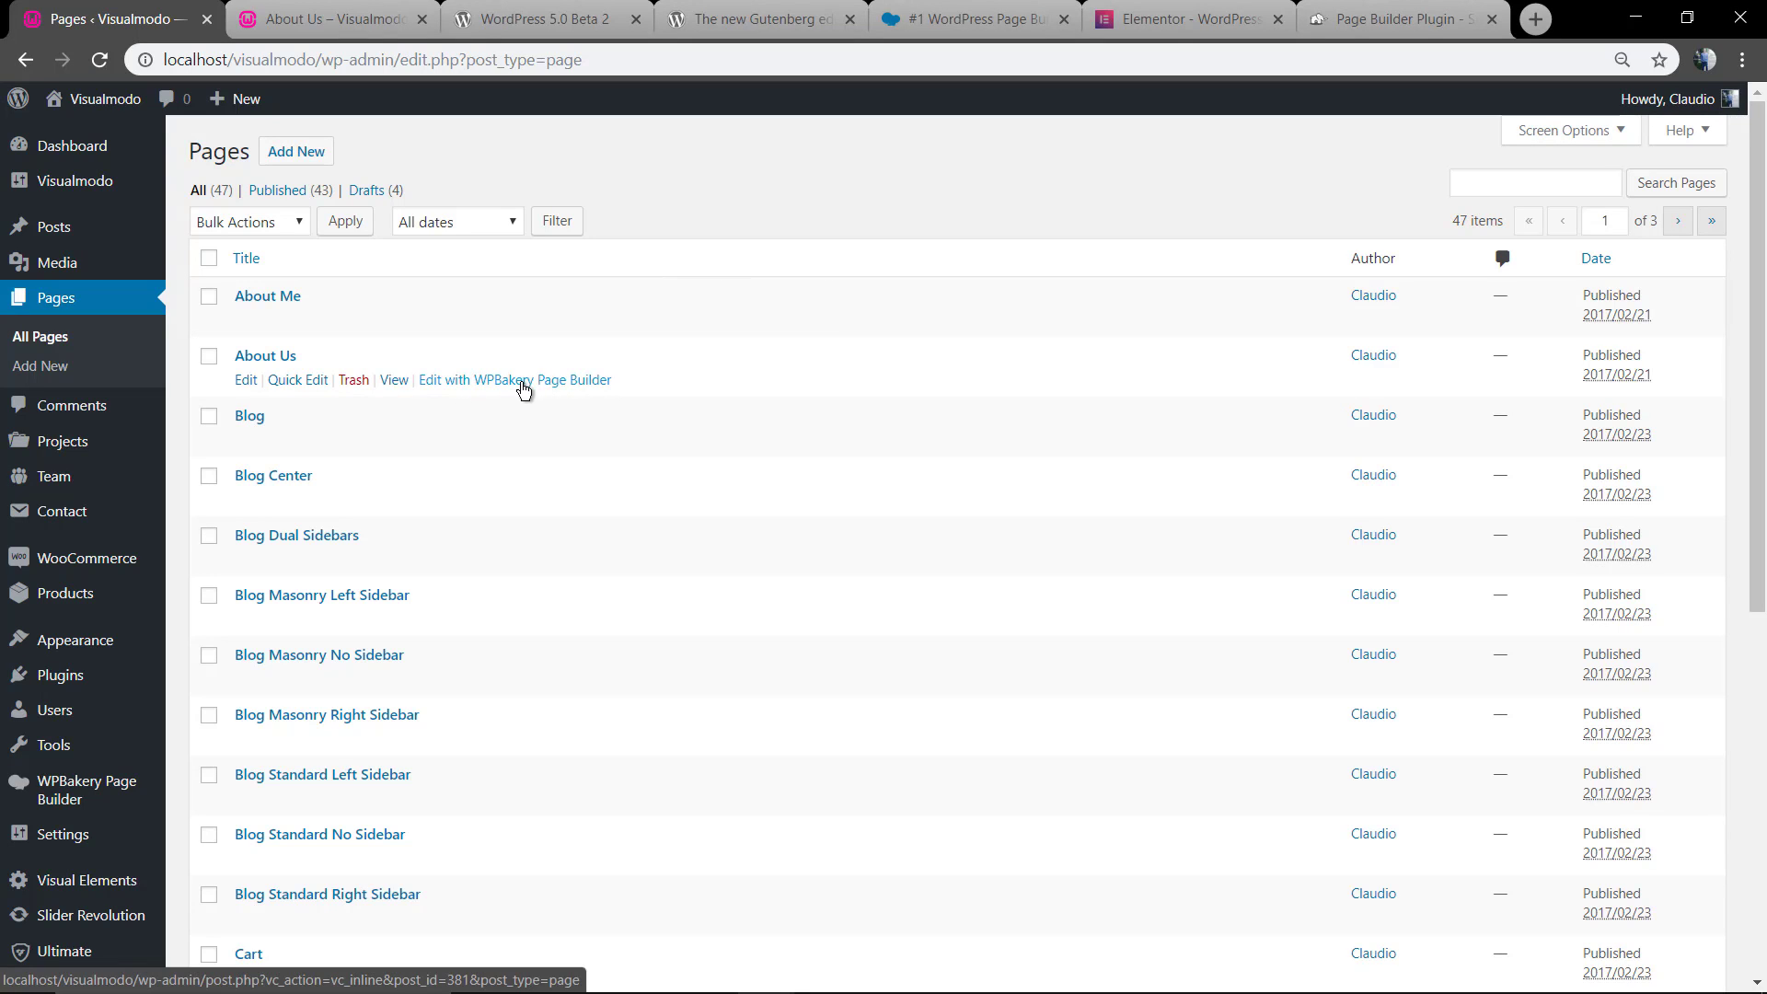
Step: Open About Us in WPBakery's frontend editor in a new tab, inspecting a Text Block and Add Element
right_click(524, 390)
left_click(552, 399)
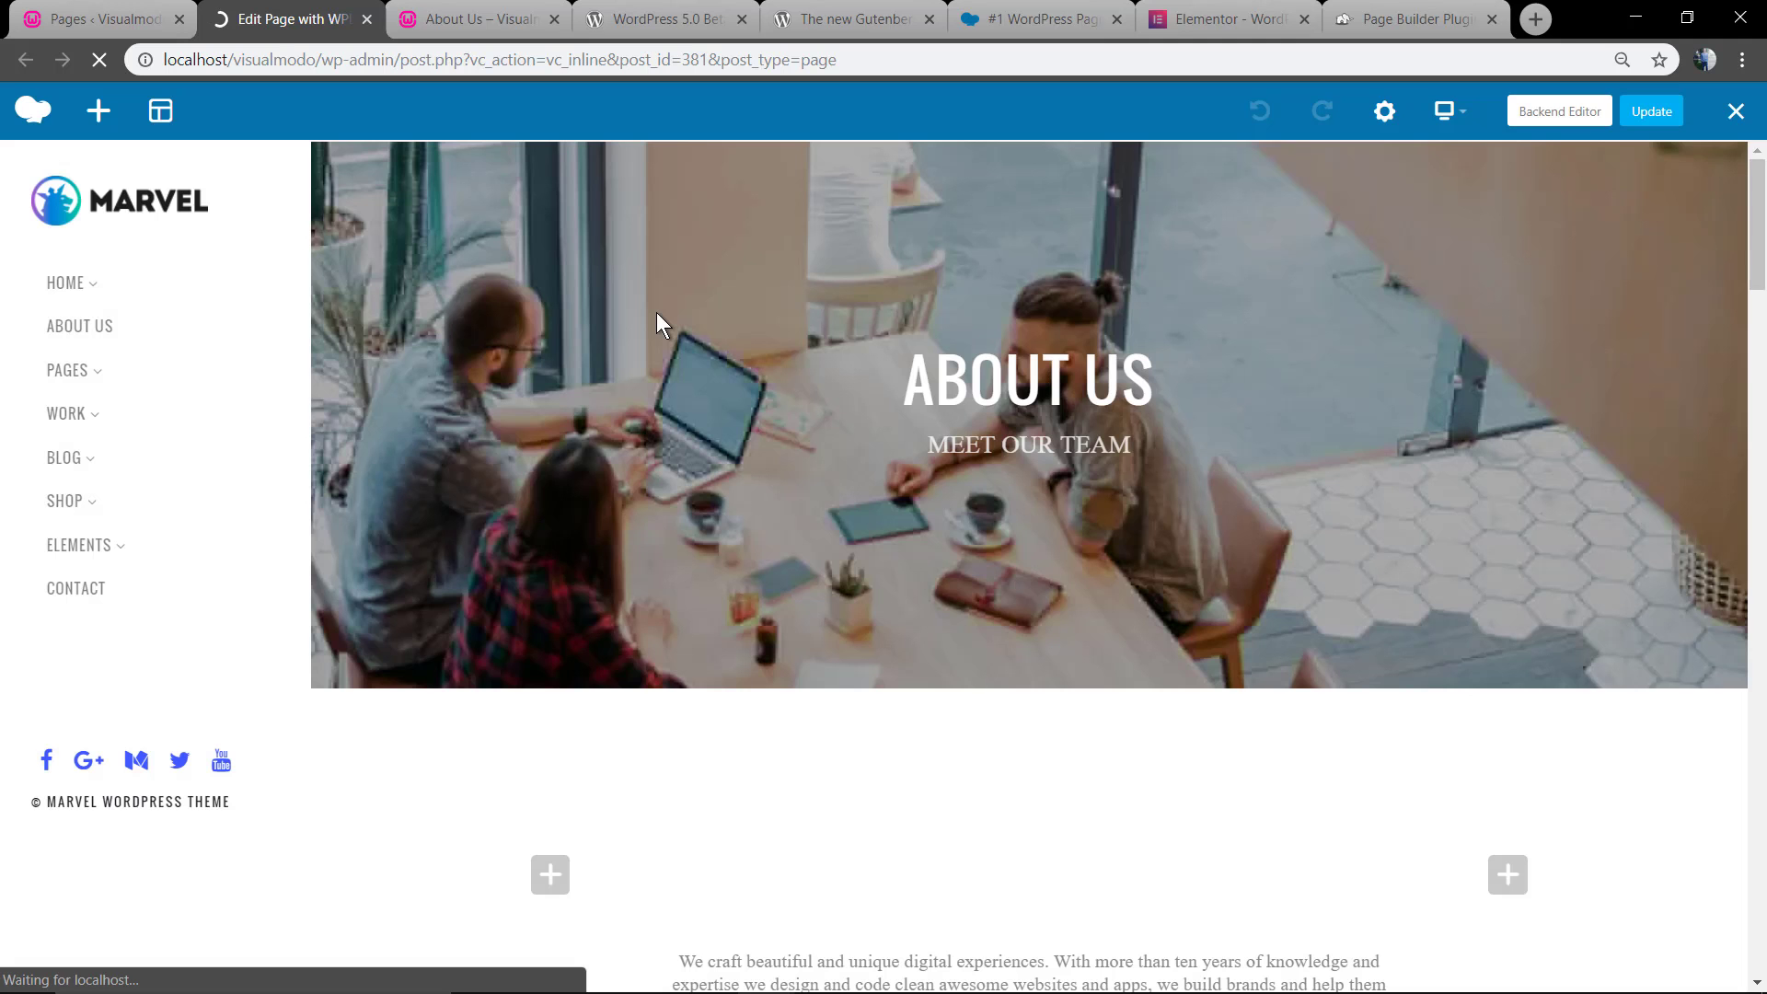
scroll(761, 586, "down", 2)
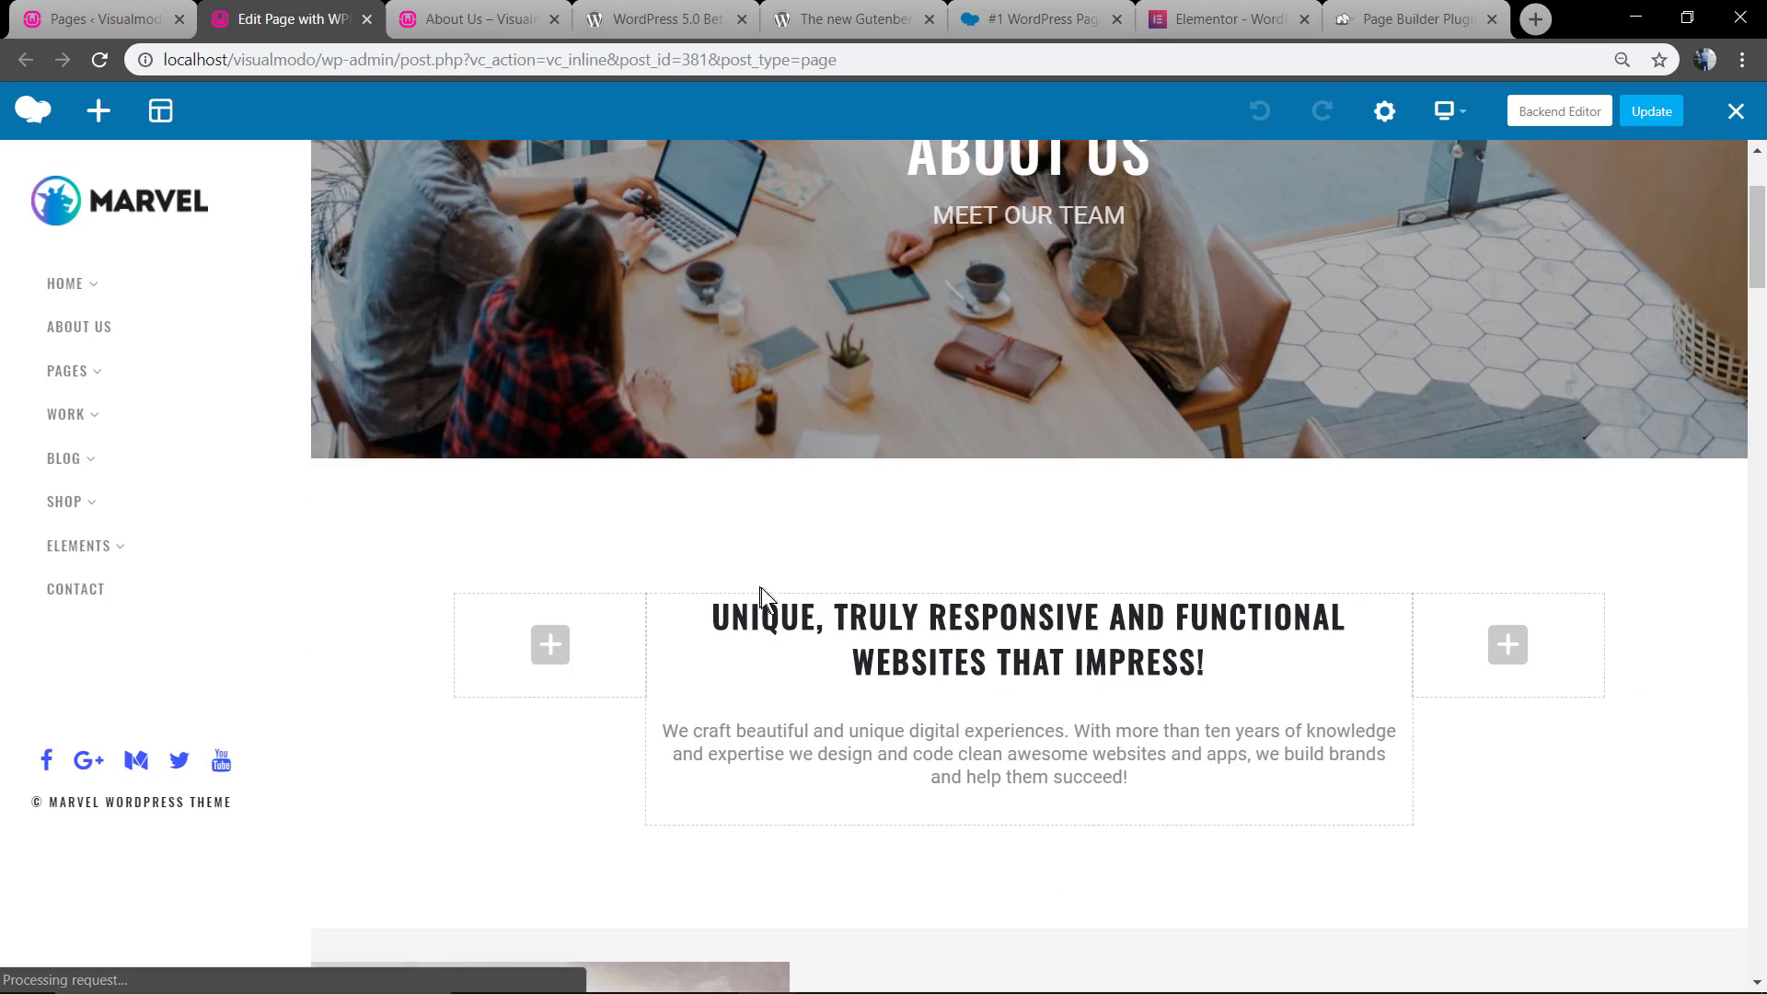
scroll(1026, 616, "down", 2)
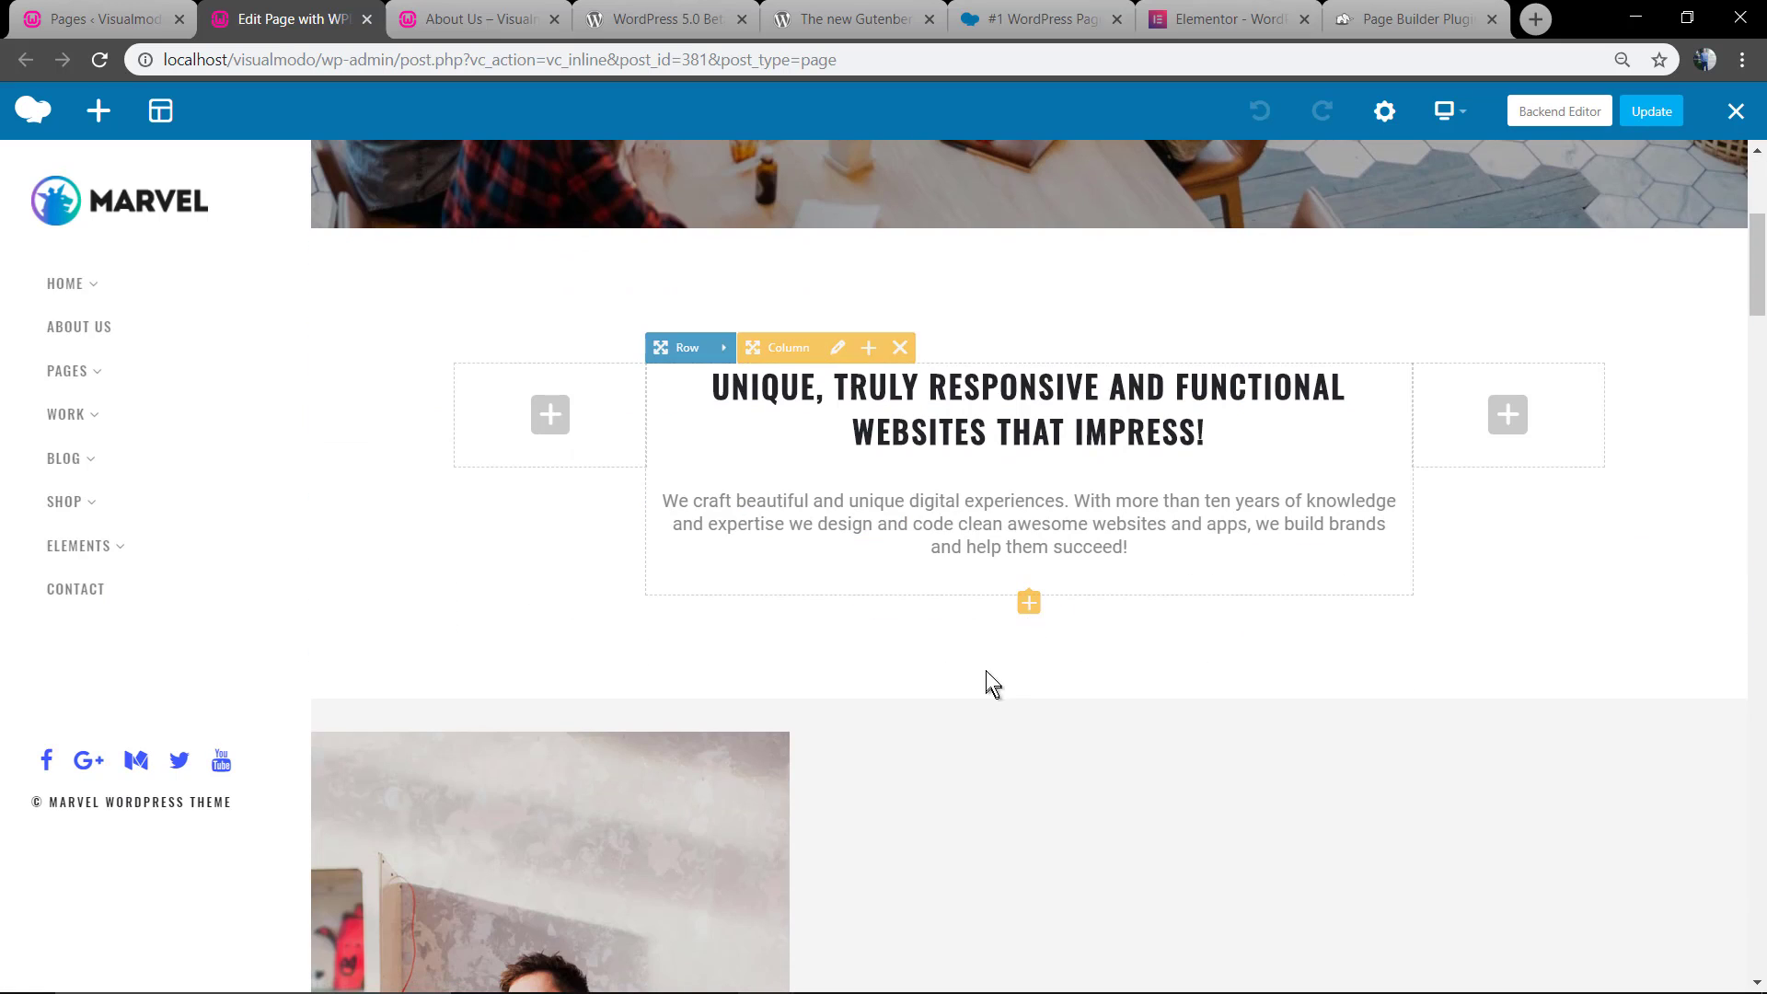
scroll(827, 578, "down", 3)
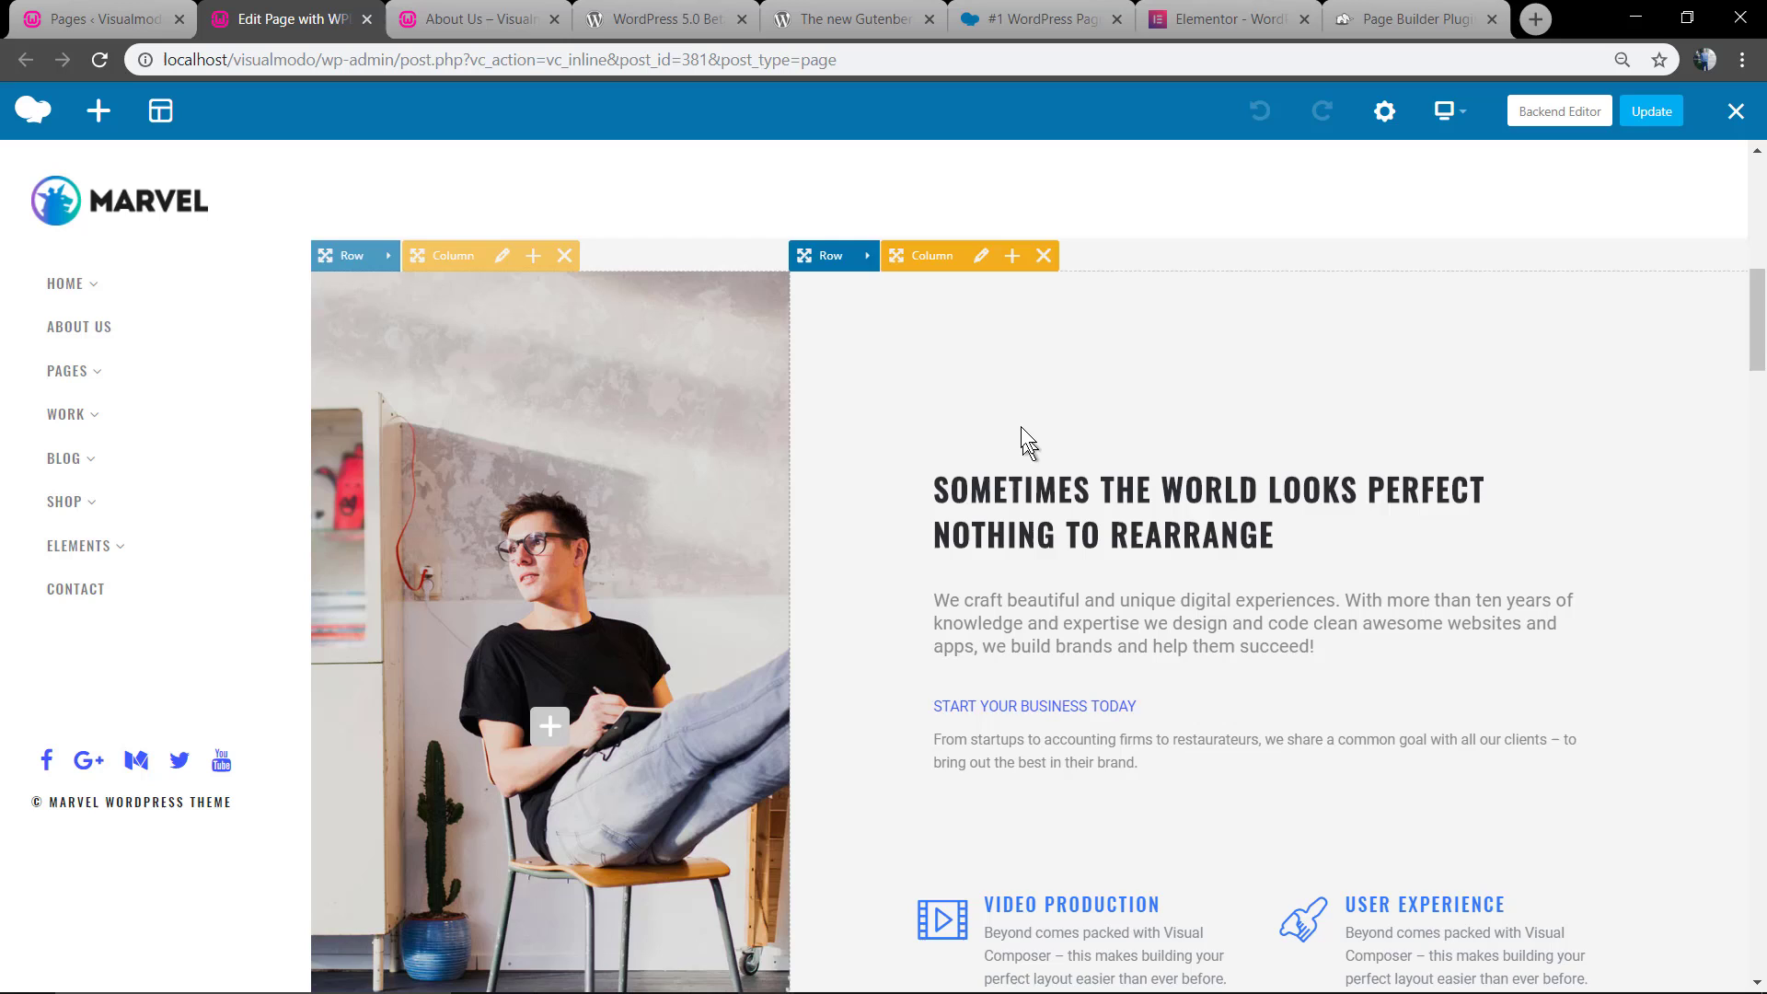
scroll(1020, 442, "up", 1)
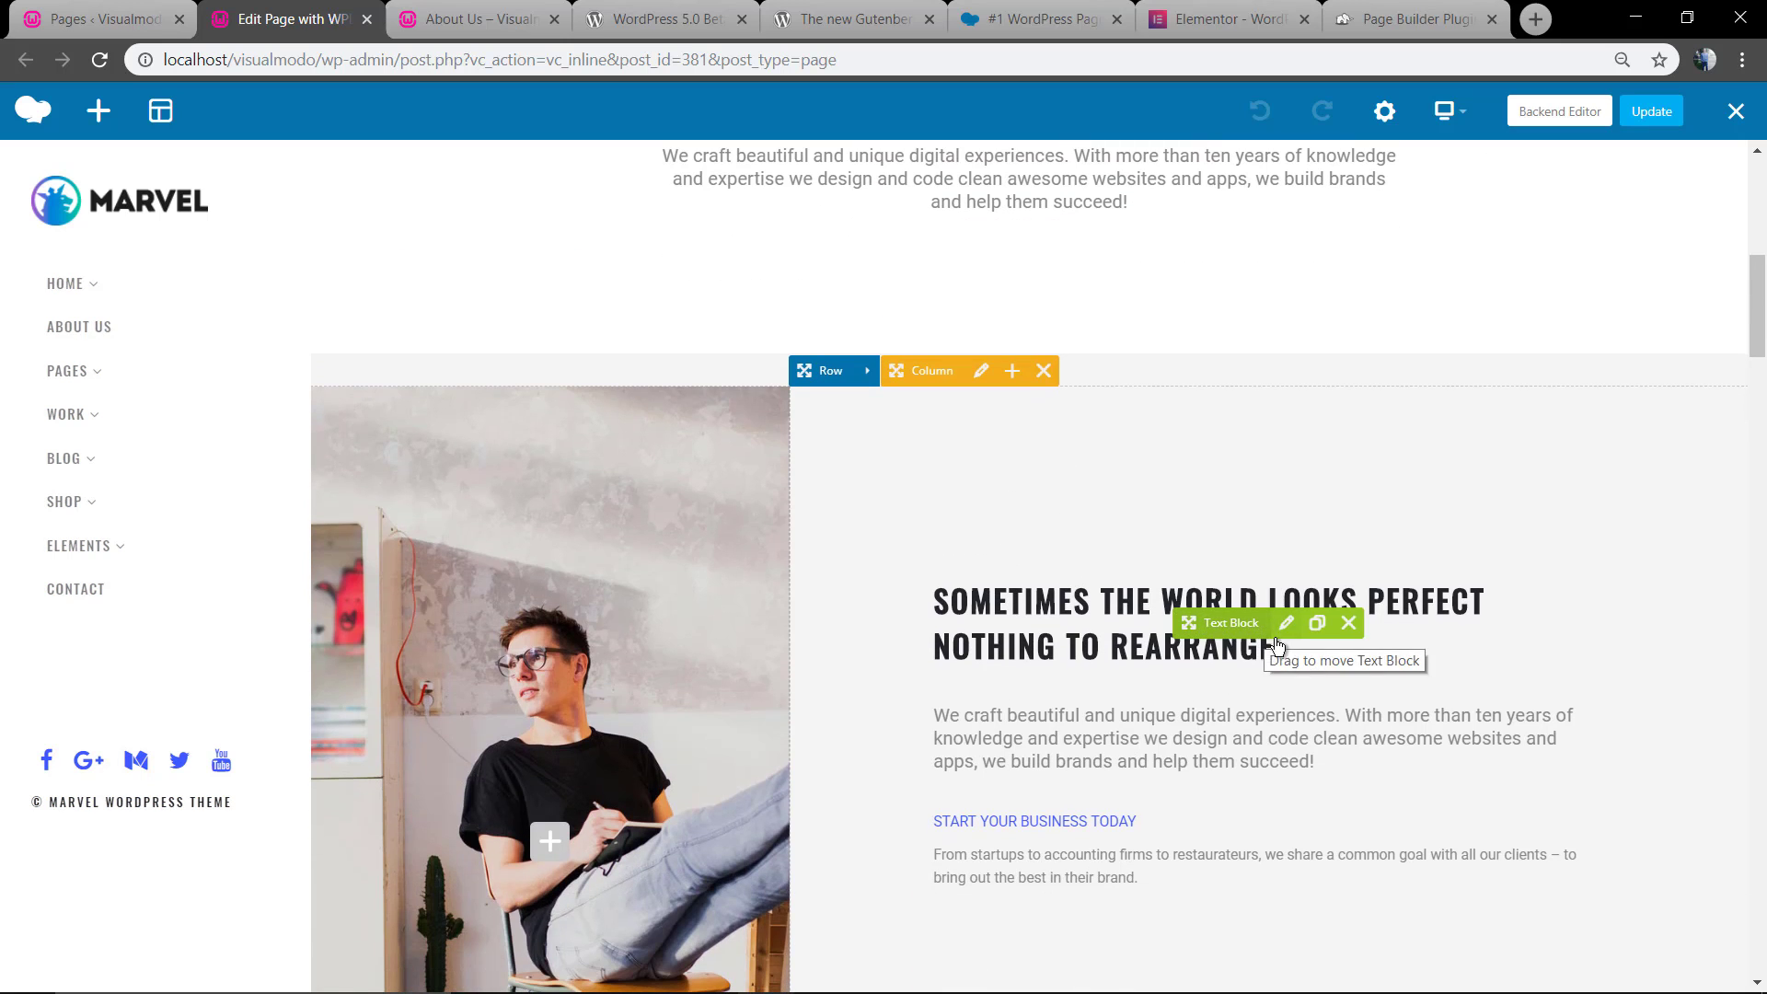
left_click(1284, 623)
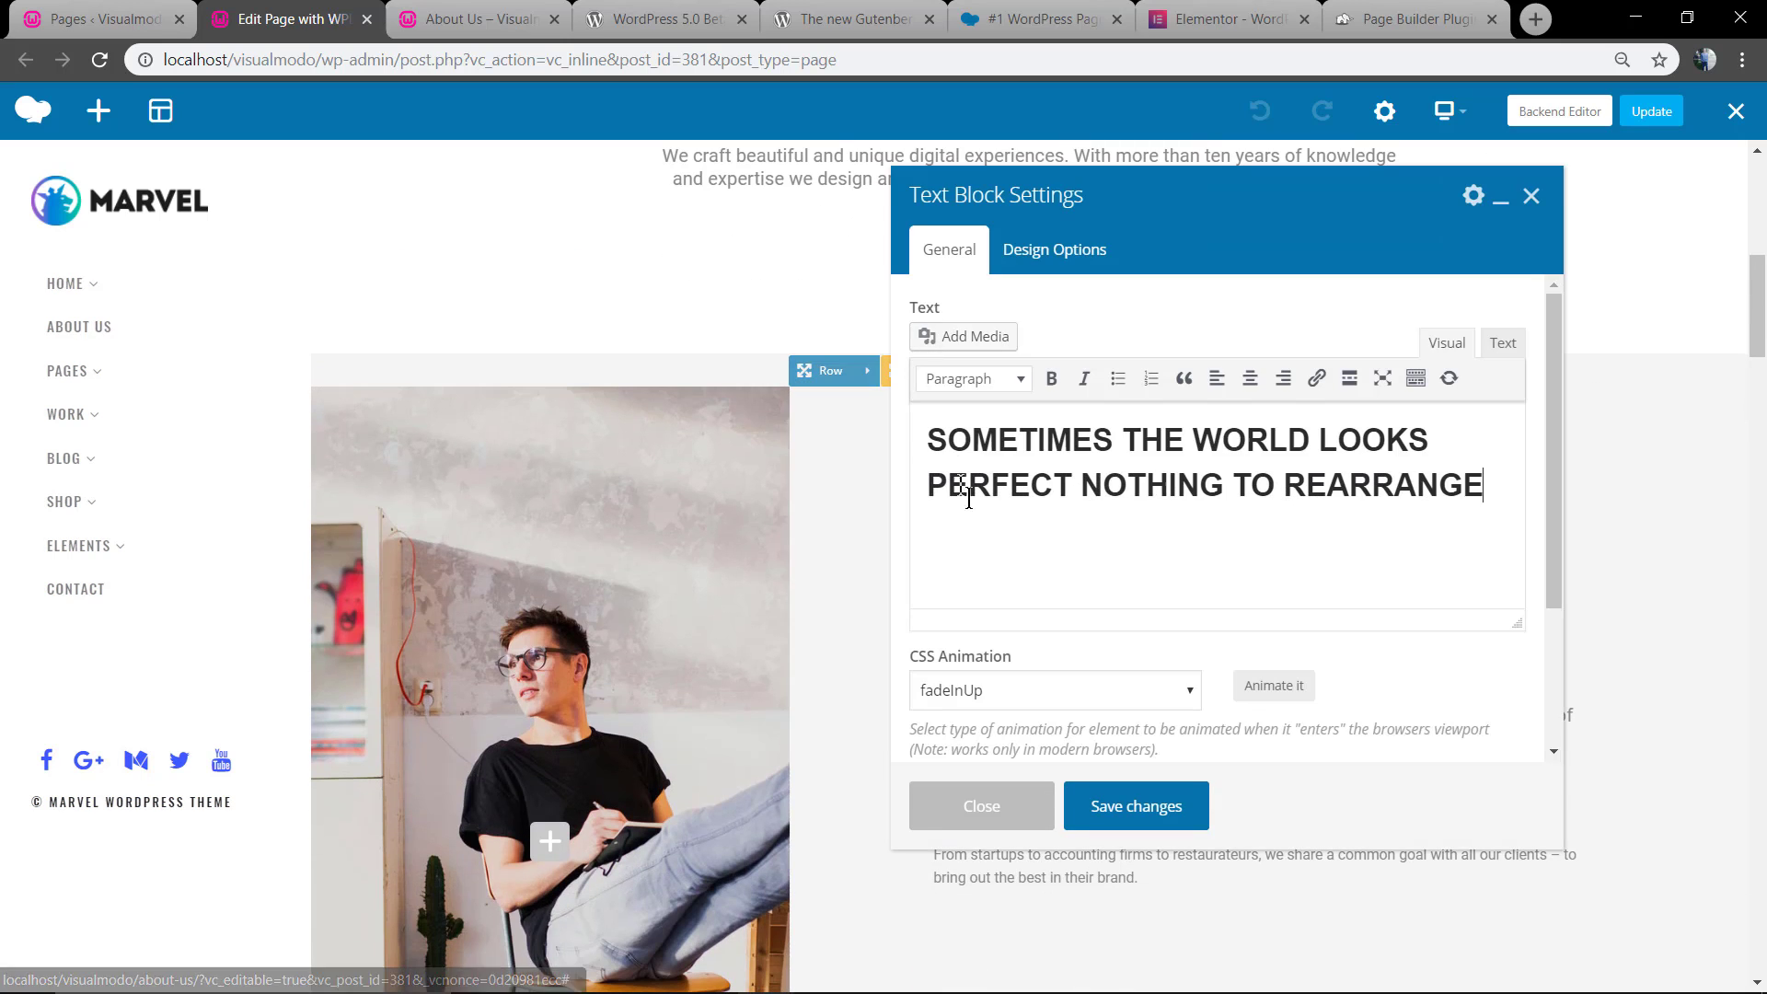
left_click_drag(926, 439, 1484, 487)
left_click(982, 806)
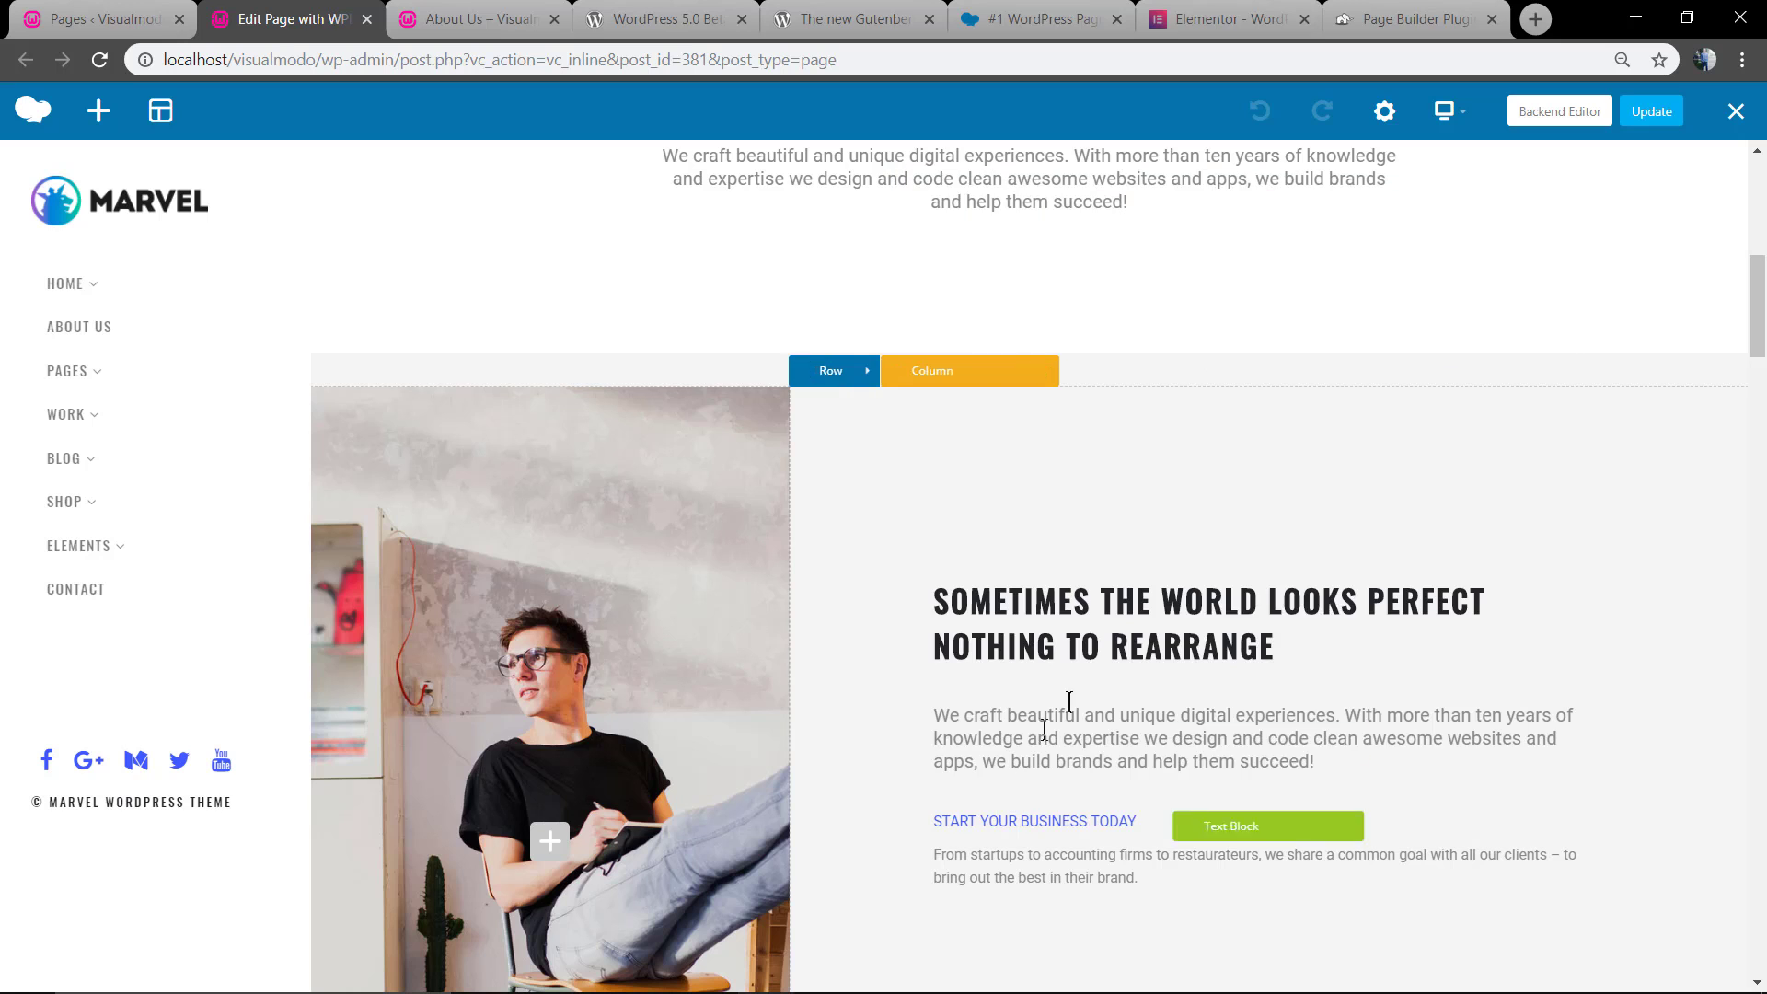
scroll(1132, 581, "down", 3)
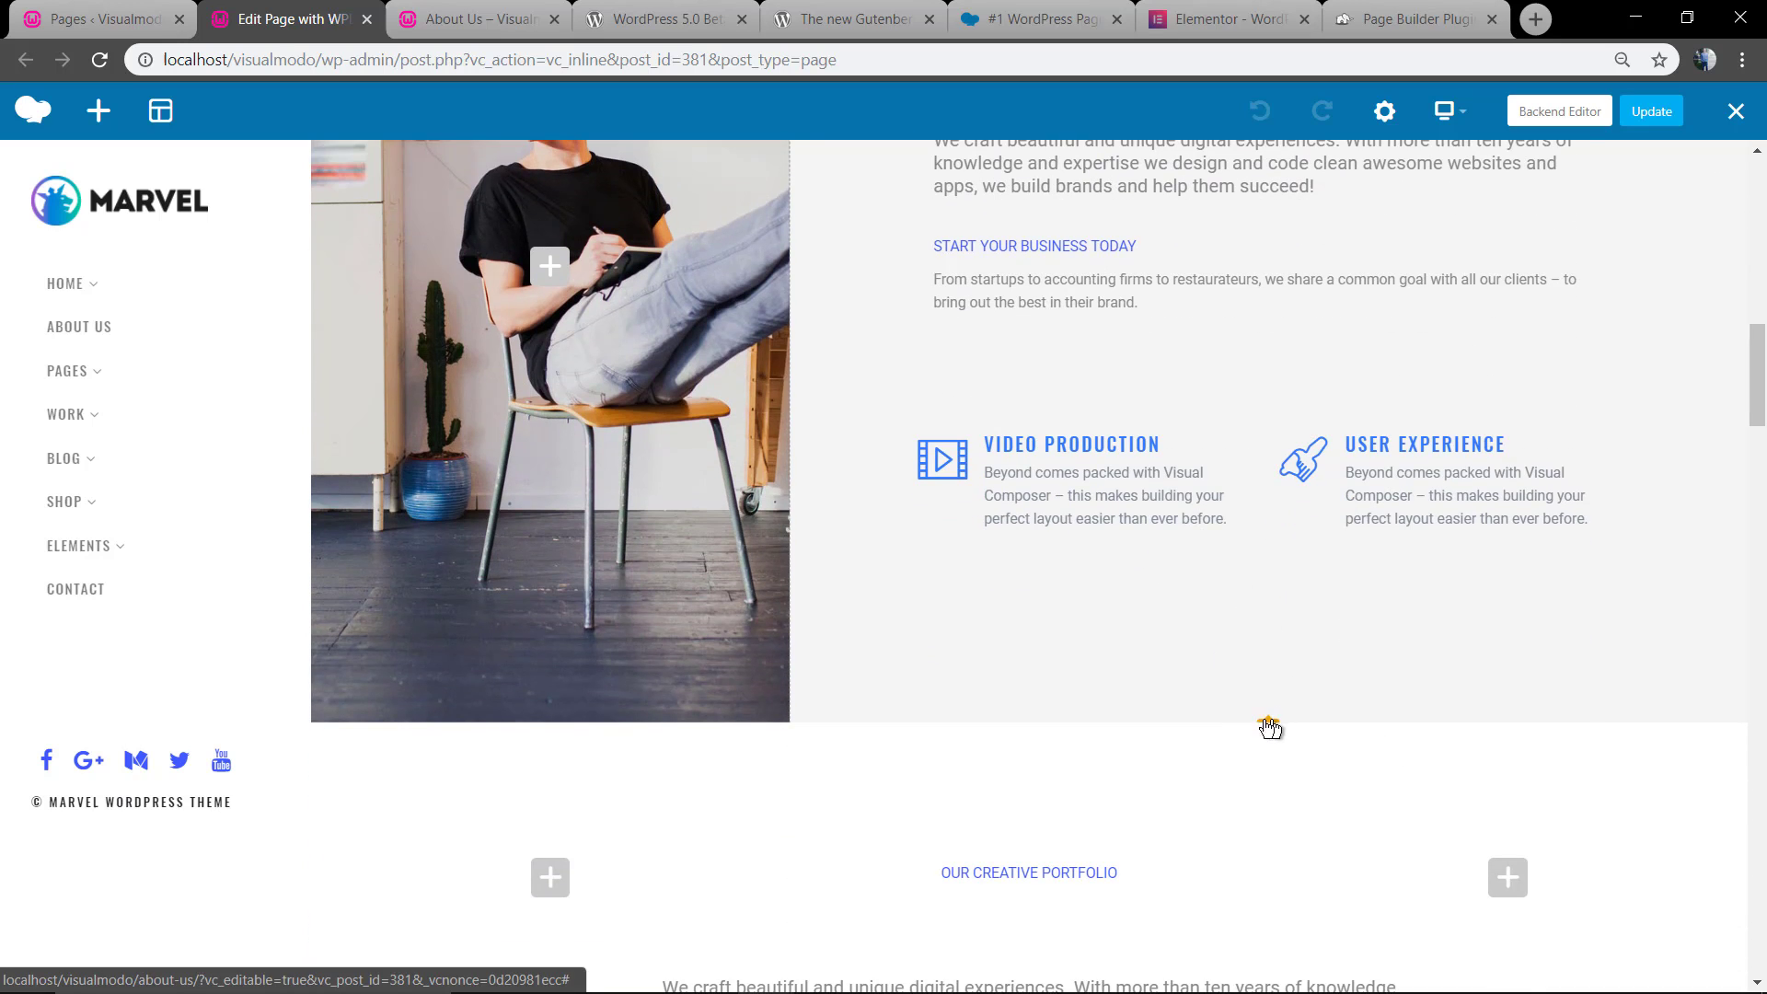
left_click(1269, 728)
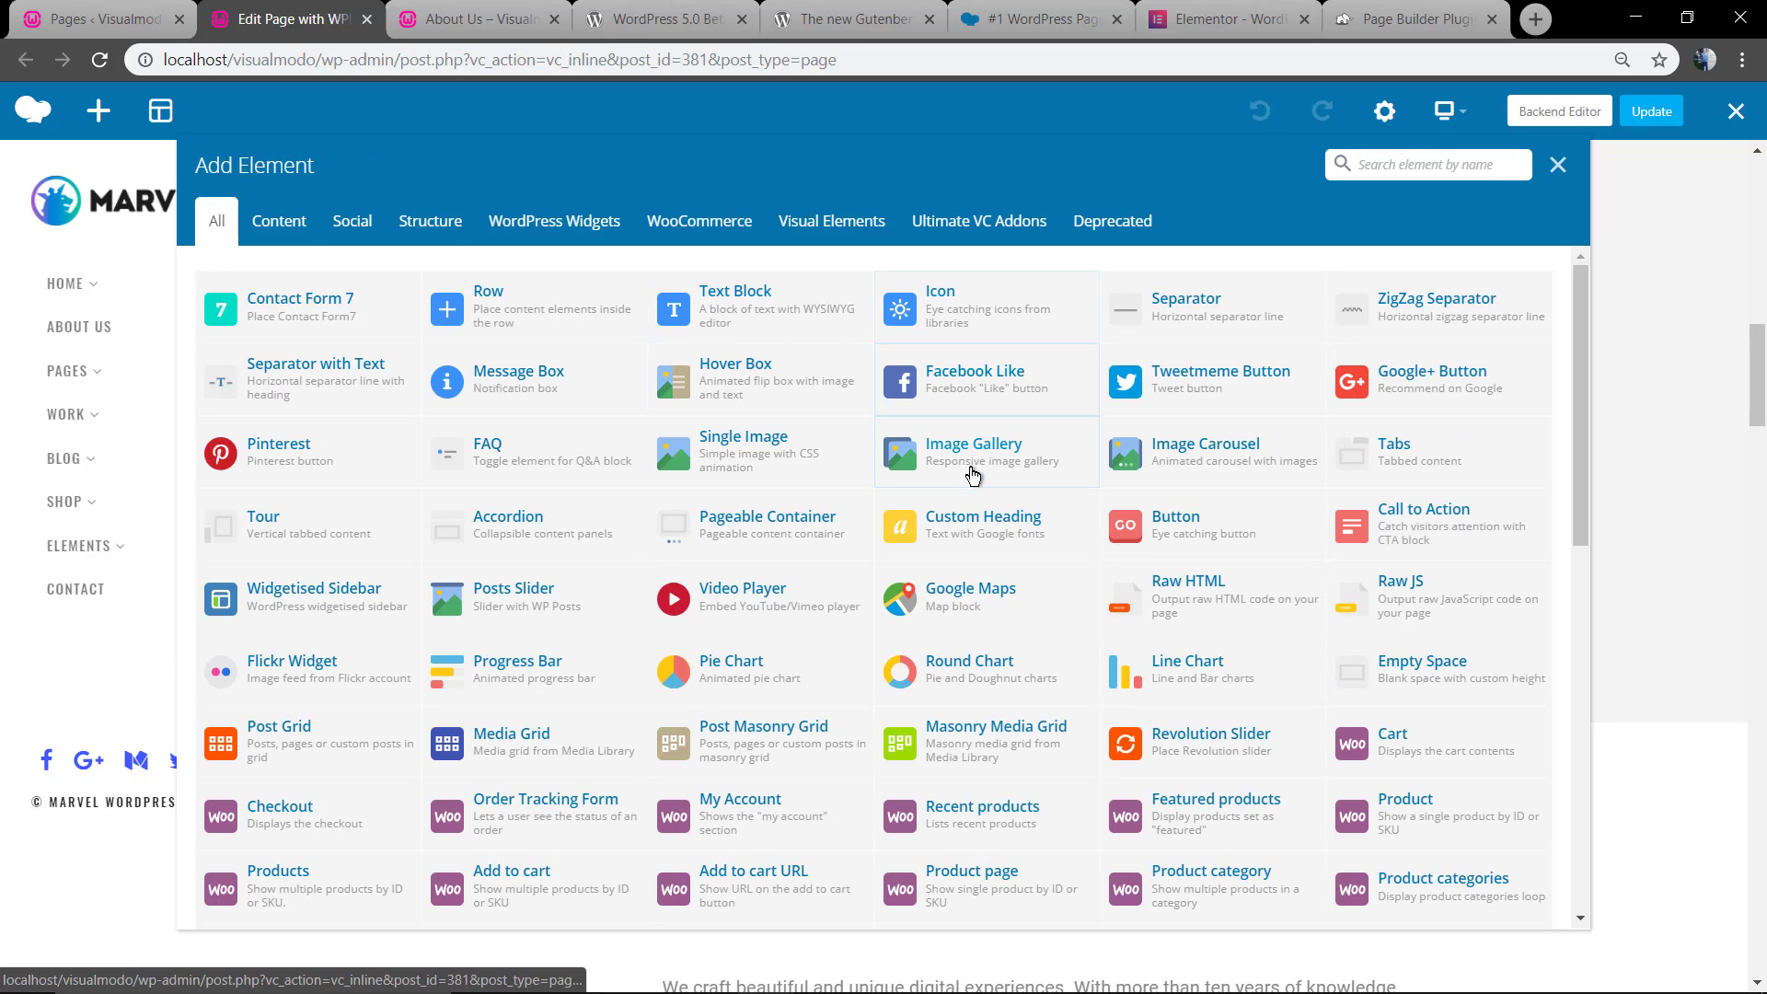
left_click(1557, 165)
scroll(1315, 355, "up", 10)
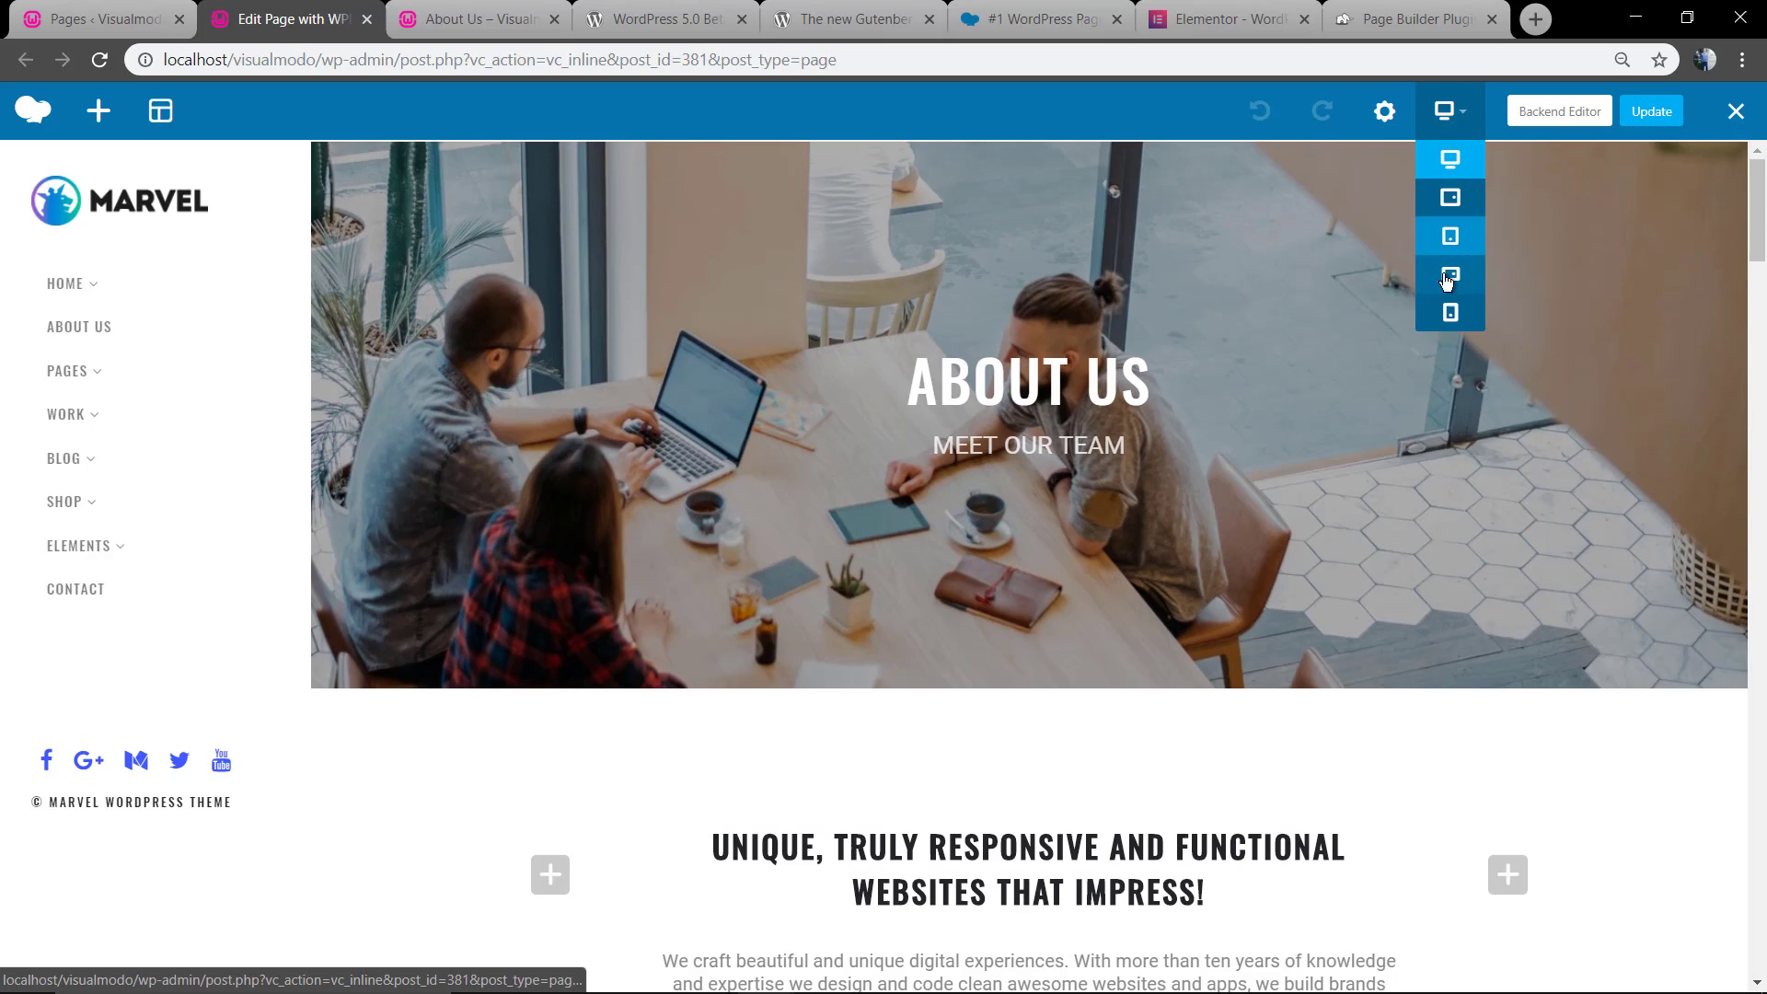
Step: Preview About Us at portrait phone size, return to desktop, then switch to the Backend Editor
left_click(1450, 311)
scroll(911, 479, "down", 3)
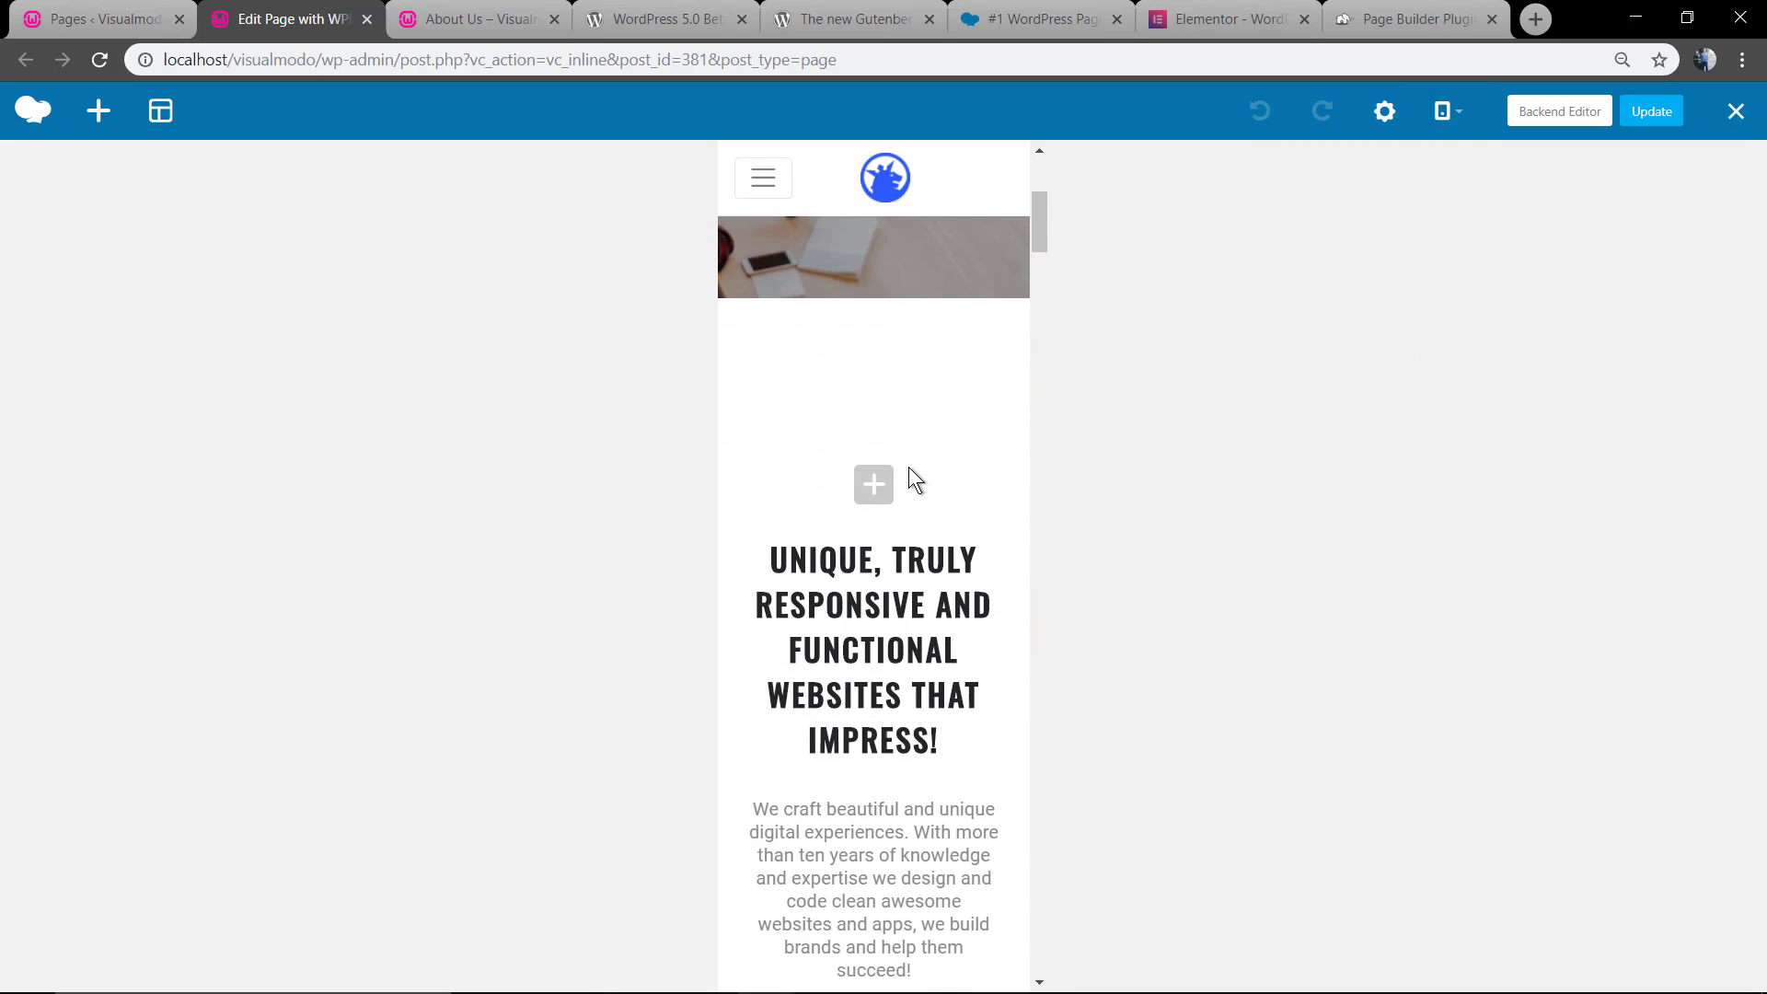
scroll(913, 479, "down", 2)
scroll(912, 479, "up", 5)
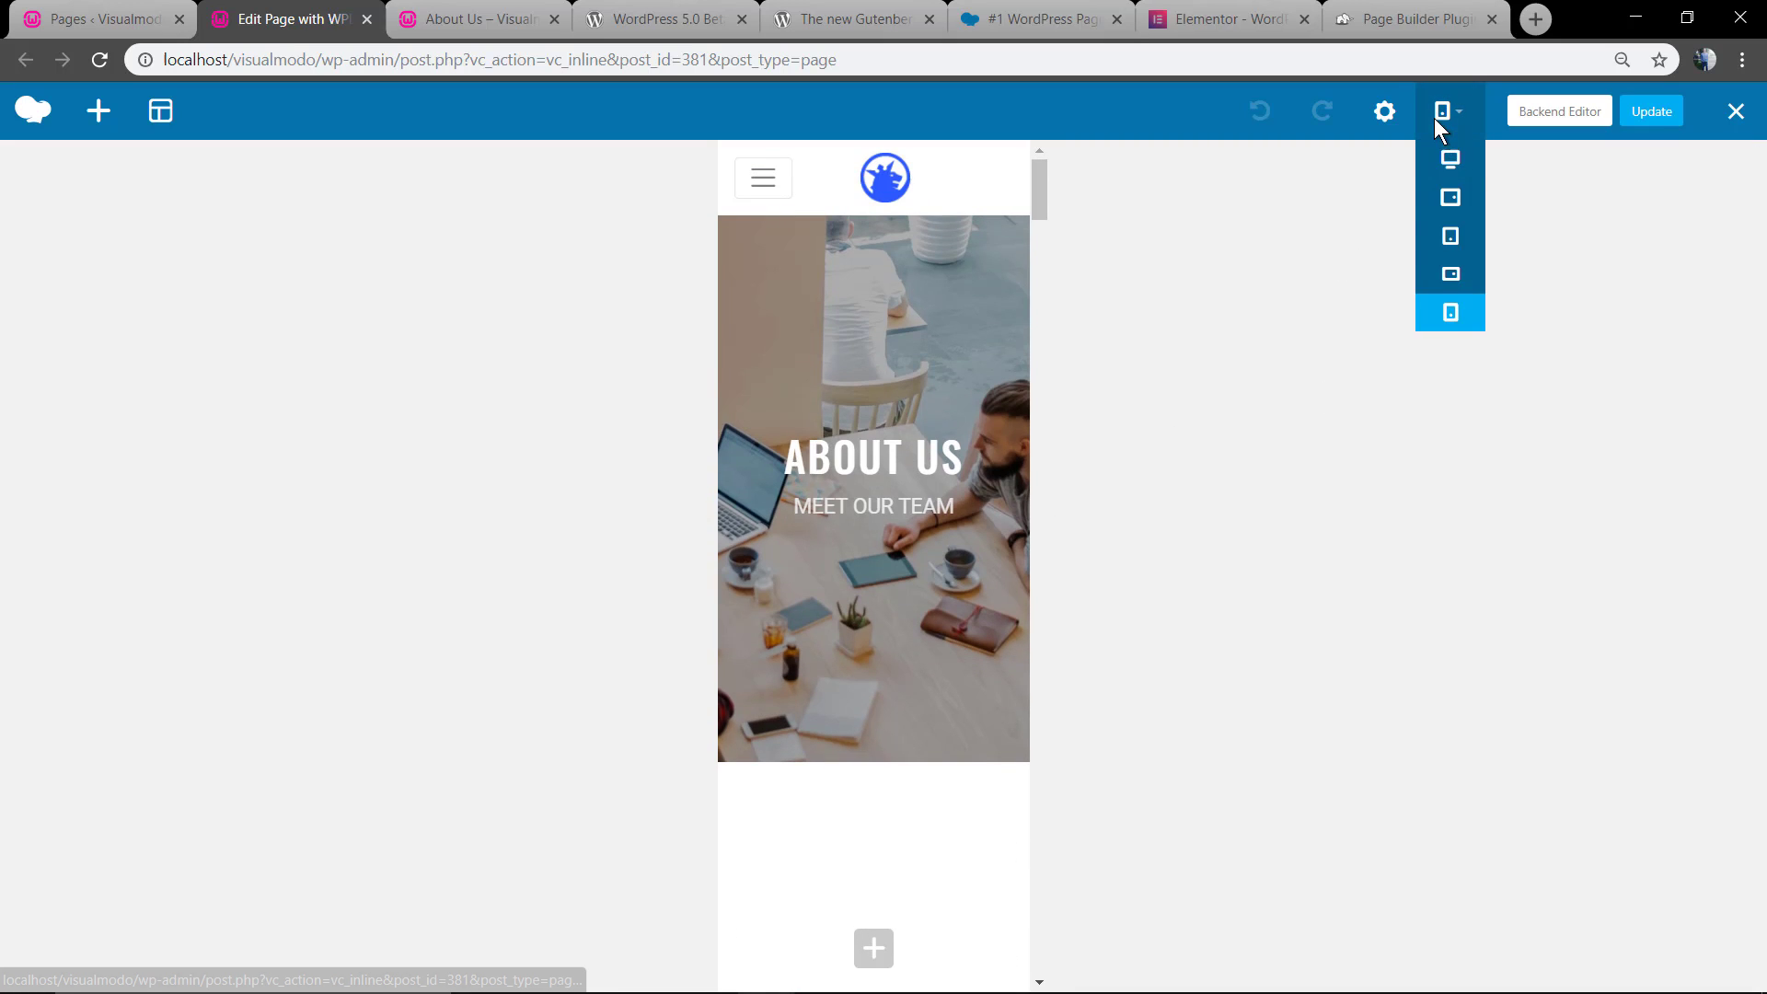
left_click(1449, 157)
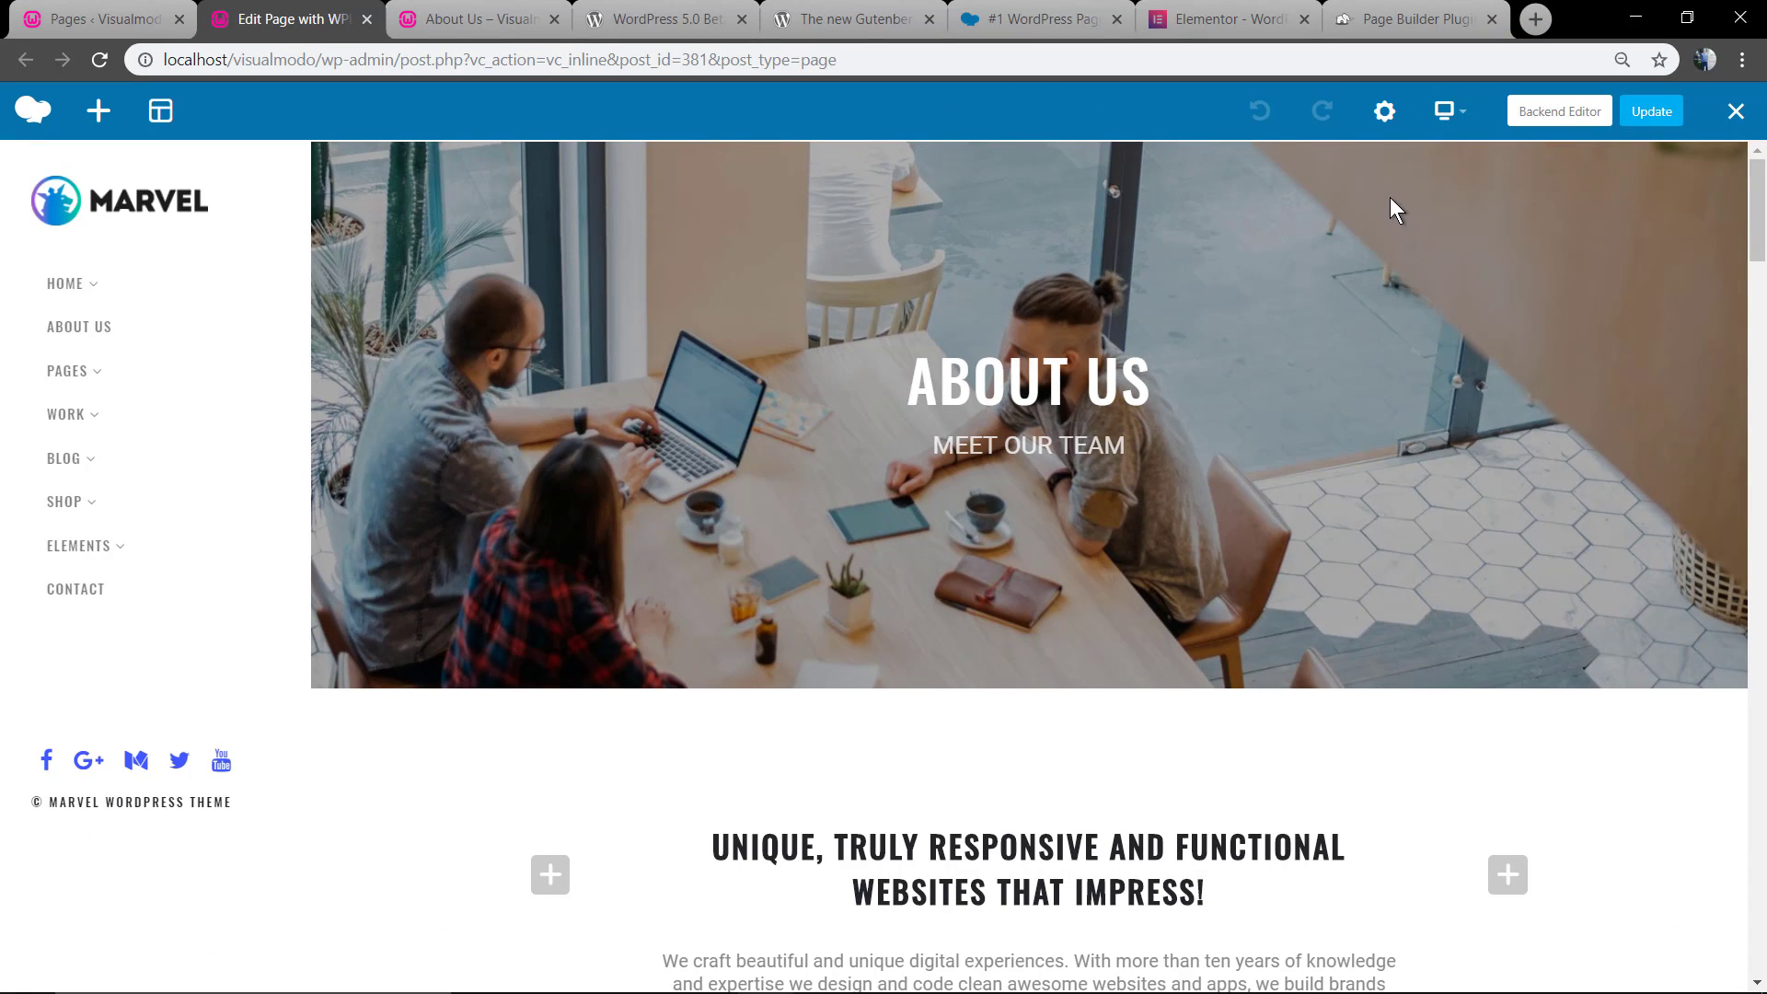
left_click(1557, 111)
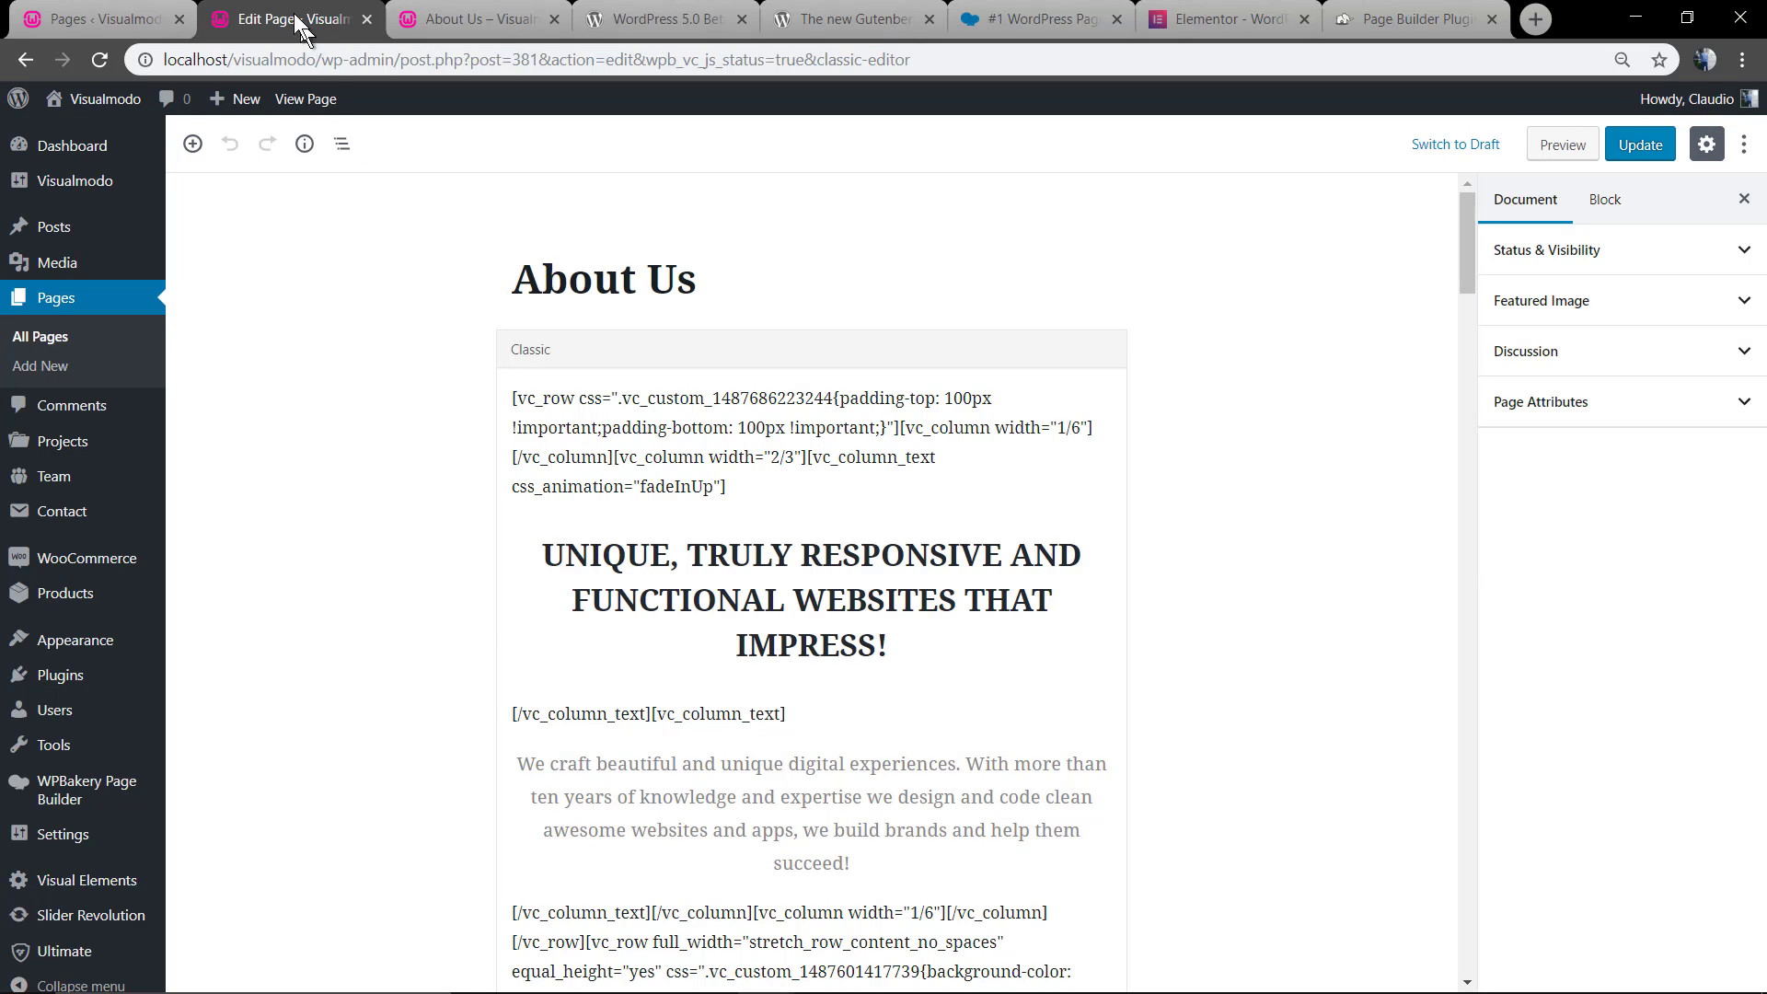
Step: From the Pages list tab, go to Plugins > Add New
left_click(125, 19)
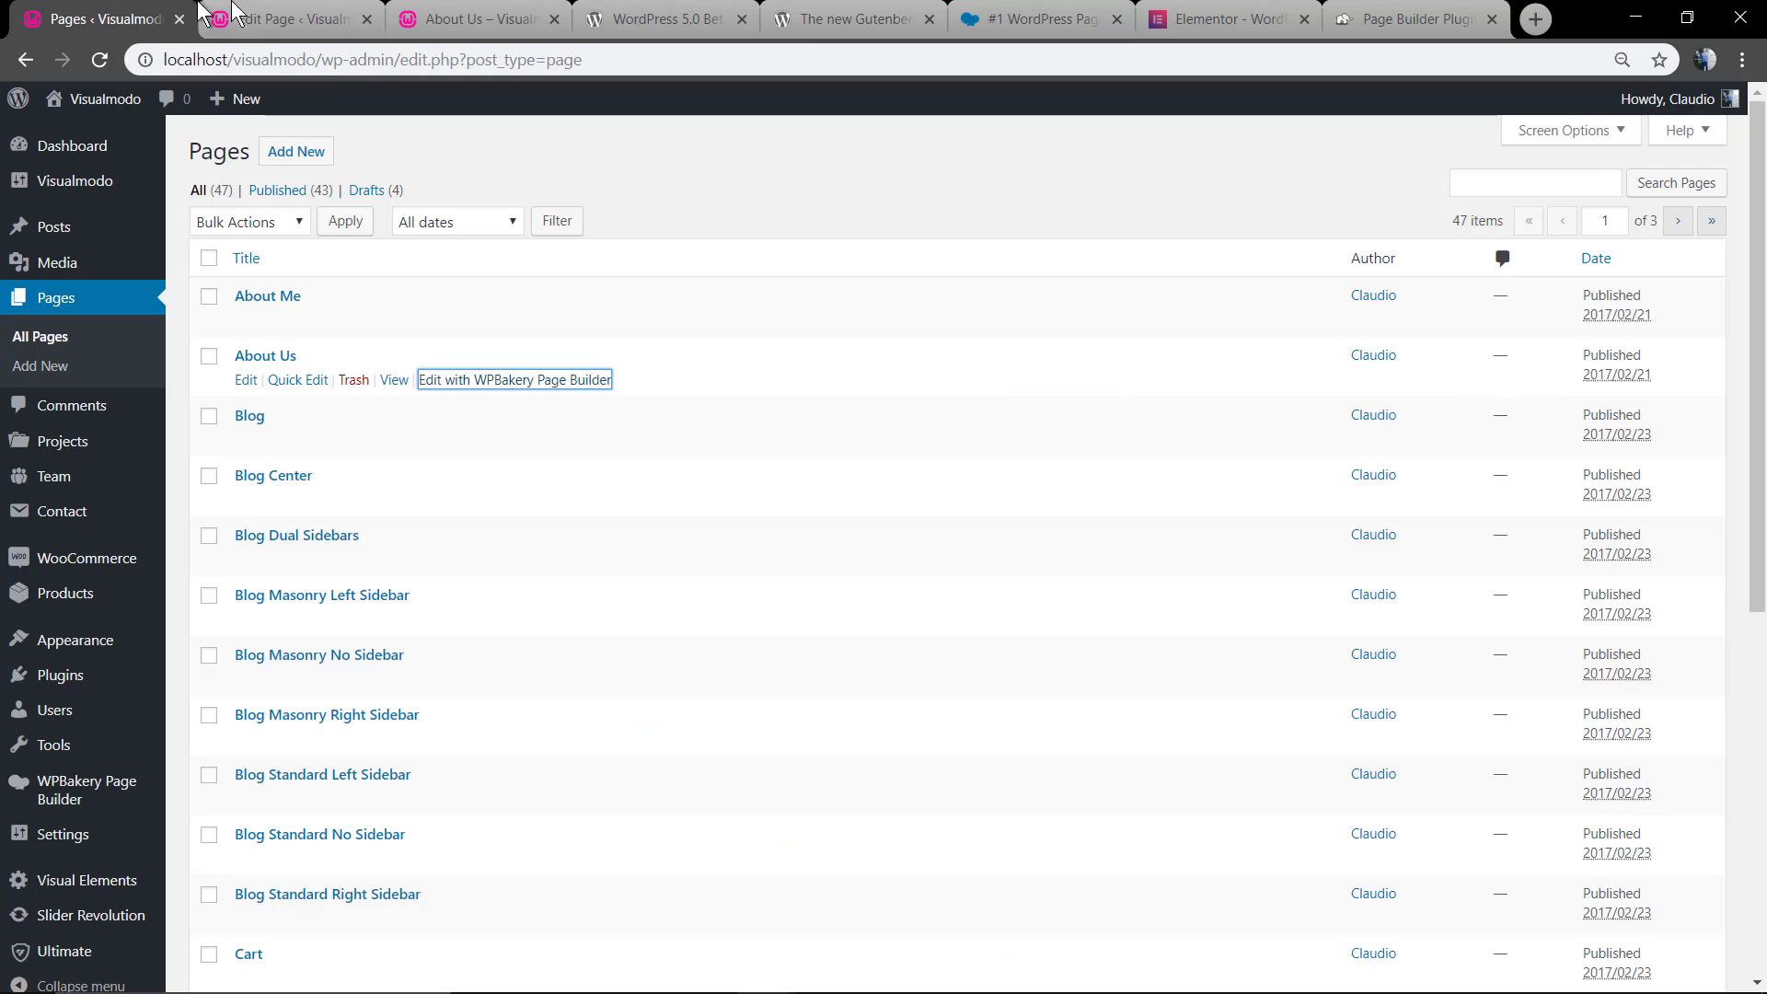
left_click(556, 159)
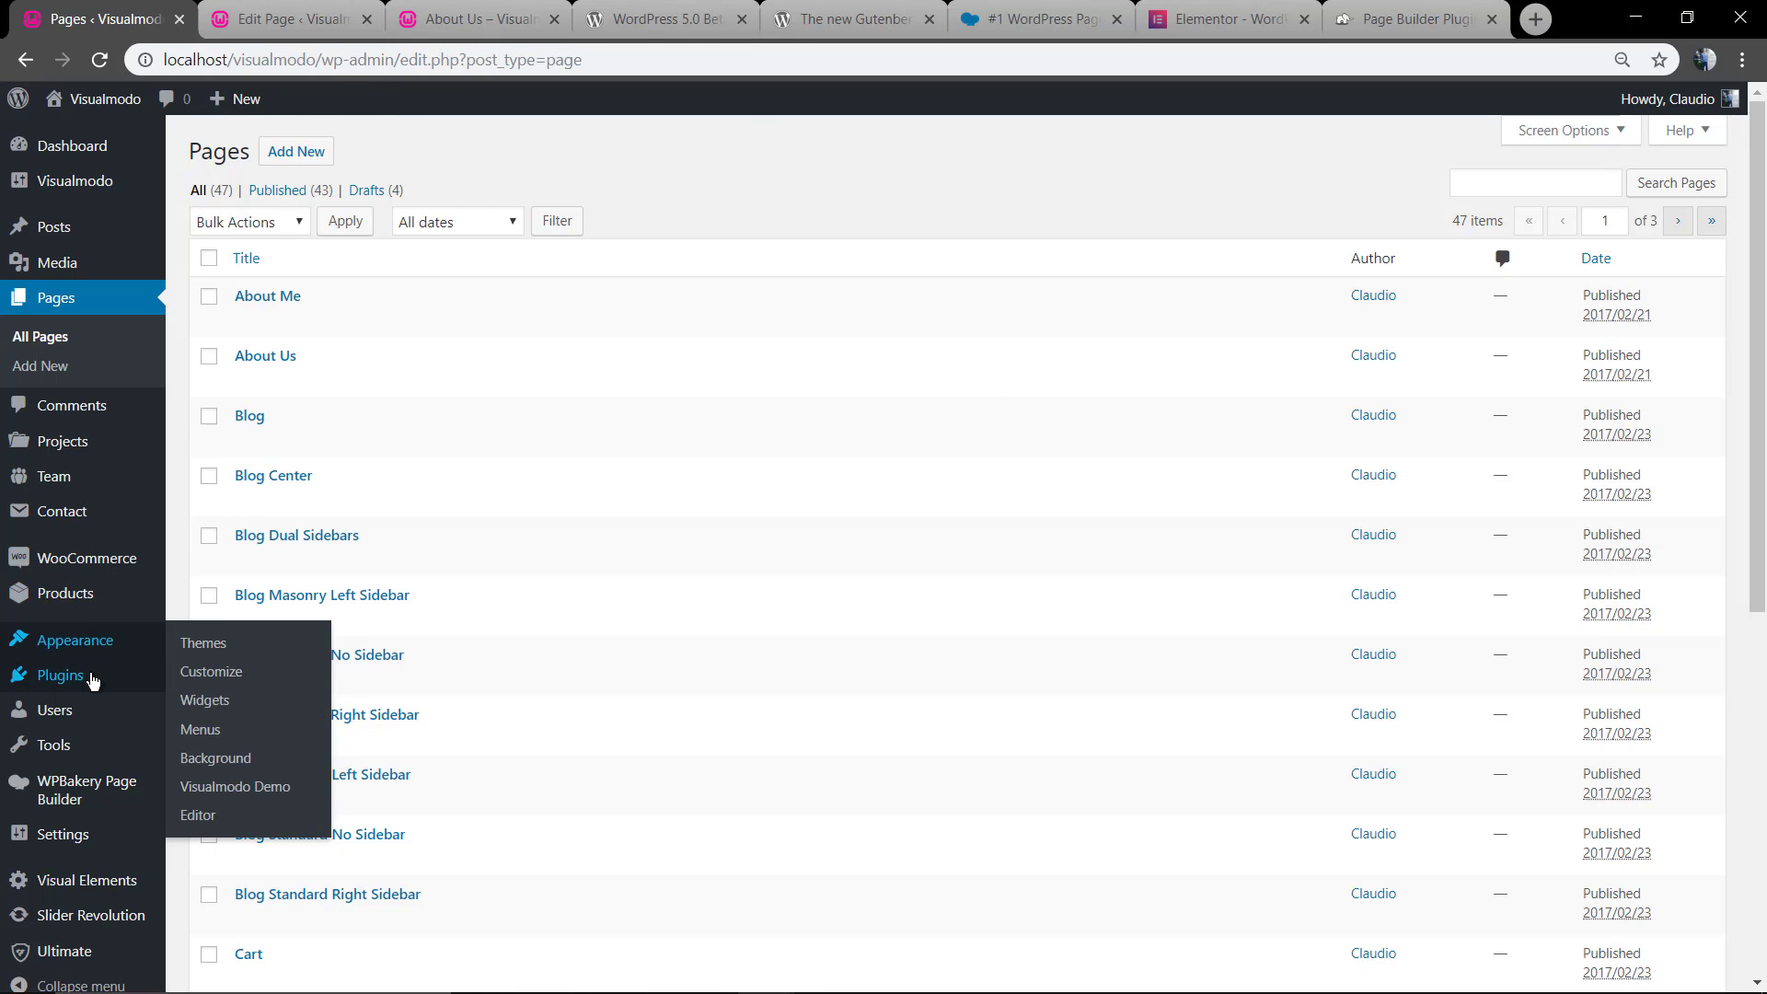
mouse_move(61, 675)
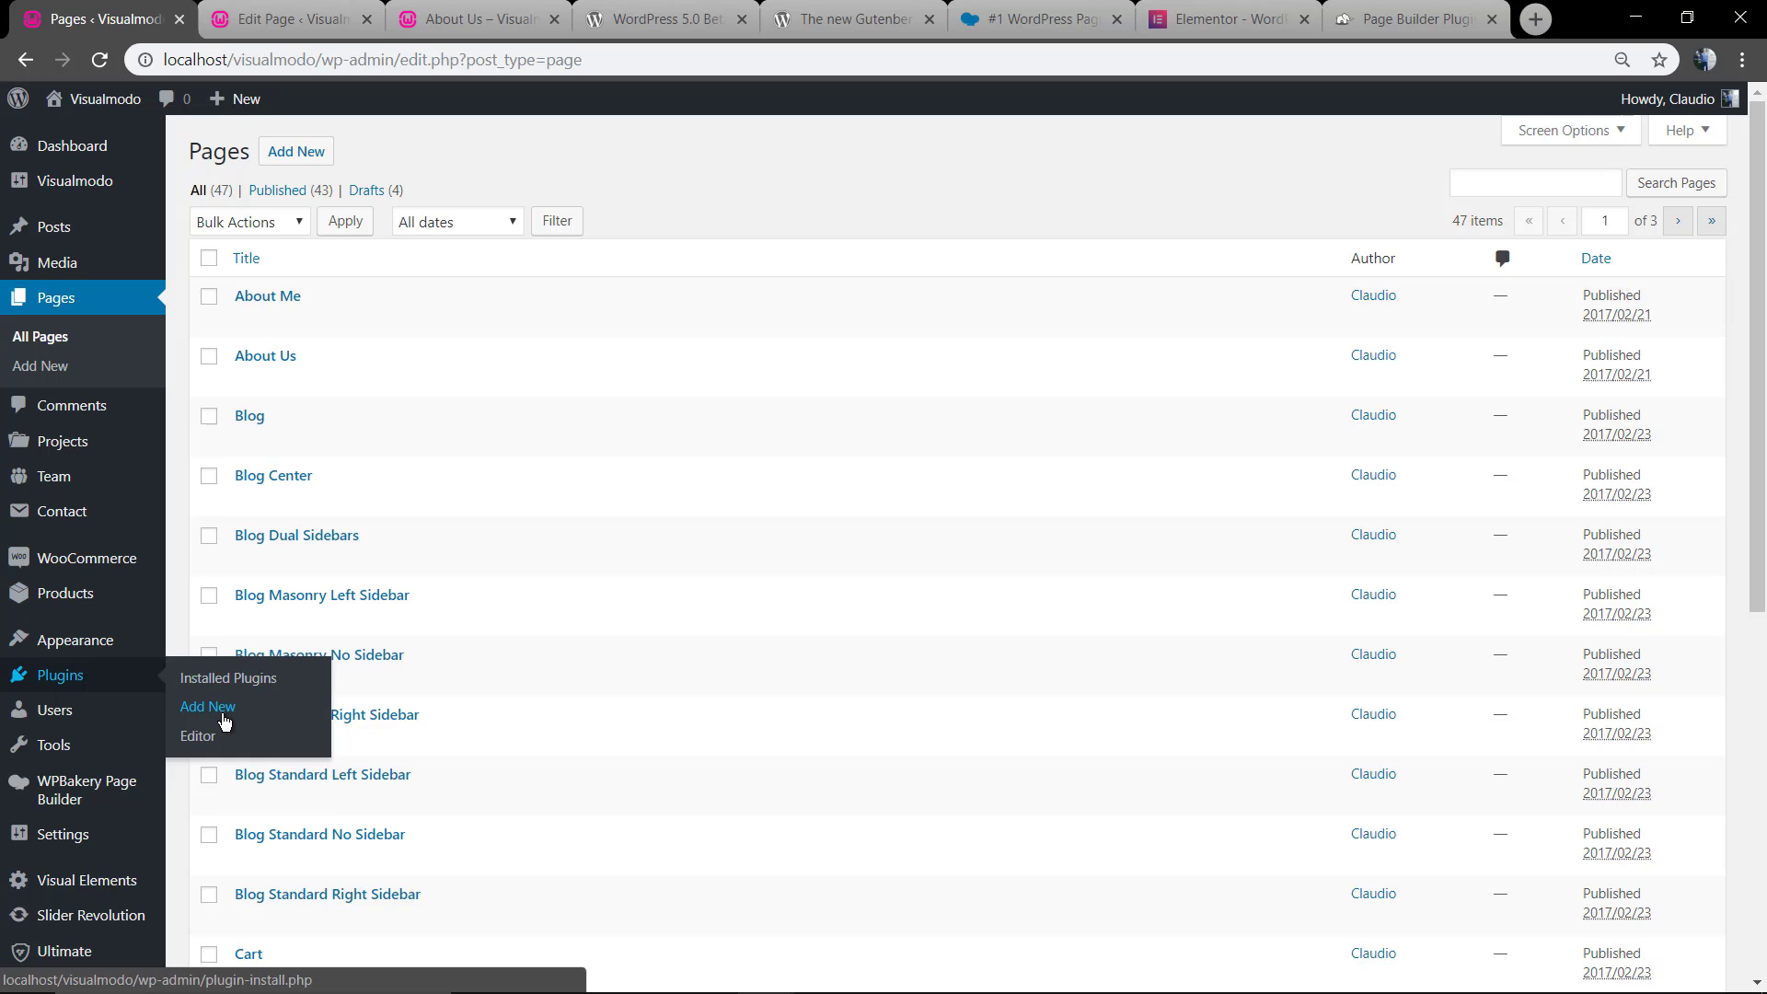
left_click(223, 717)
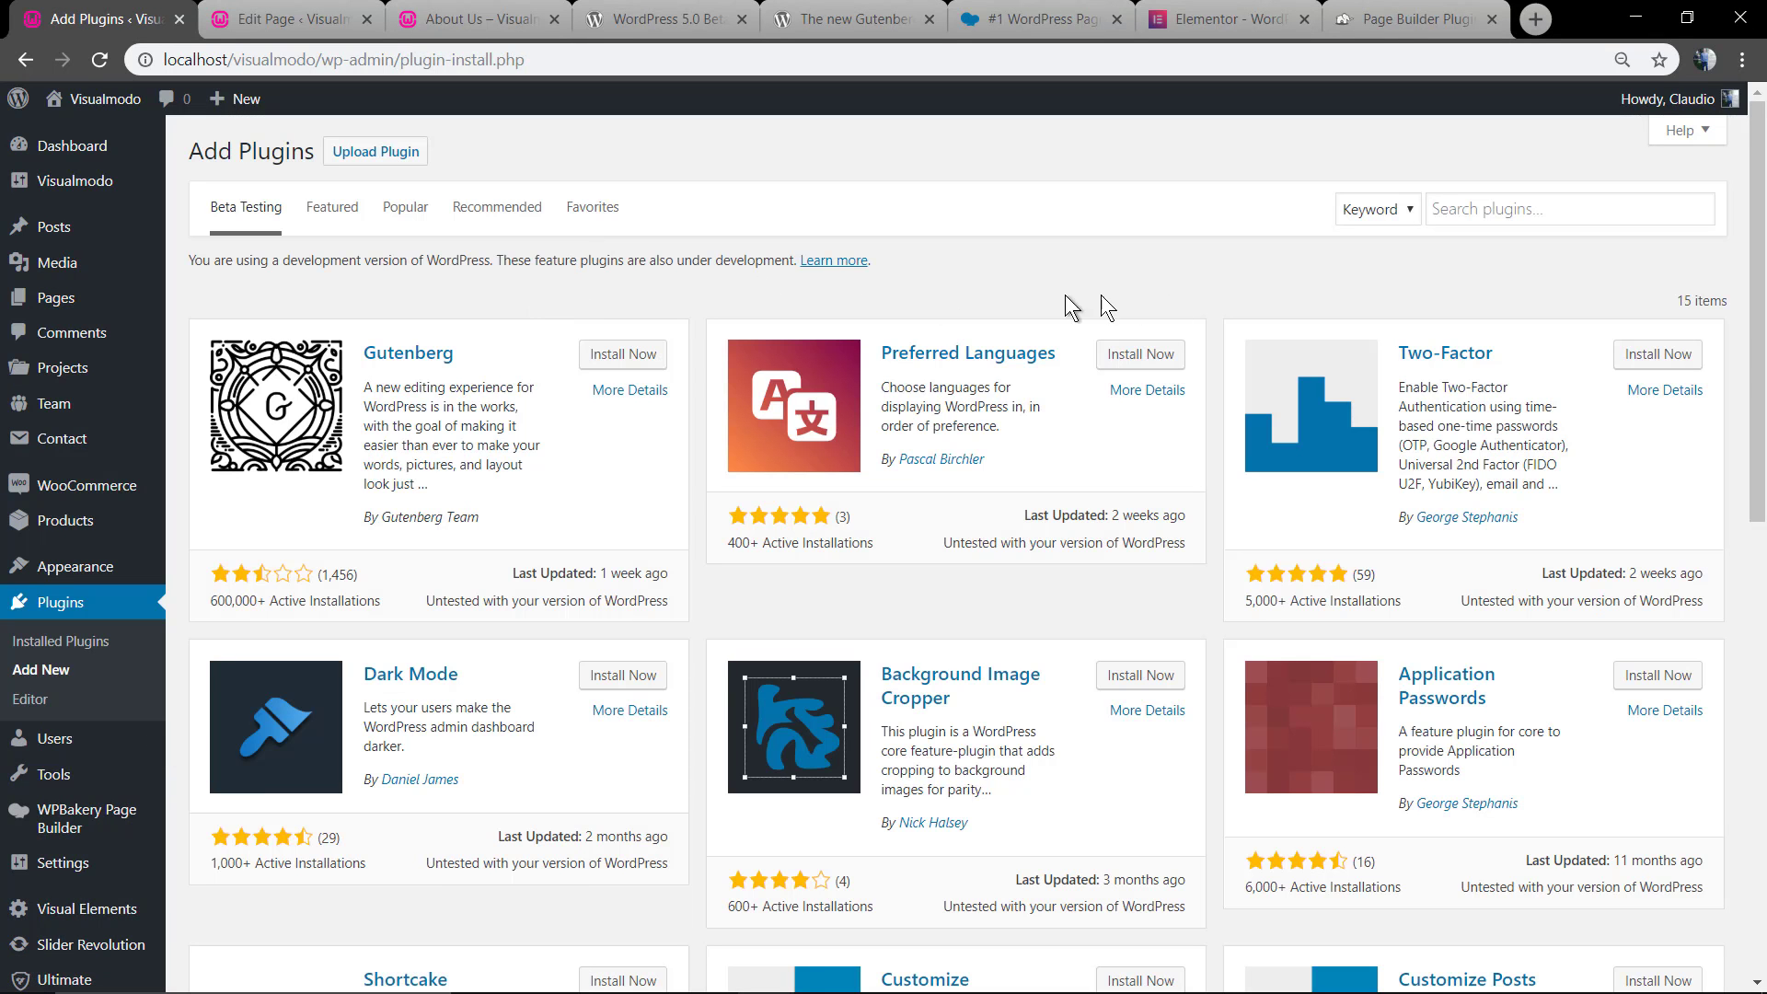
Step: Search the plugin directory for 'Classic Editor', then install and activate it
left_click(1470, 219)
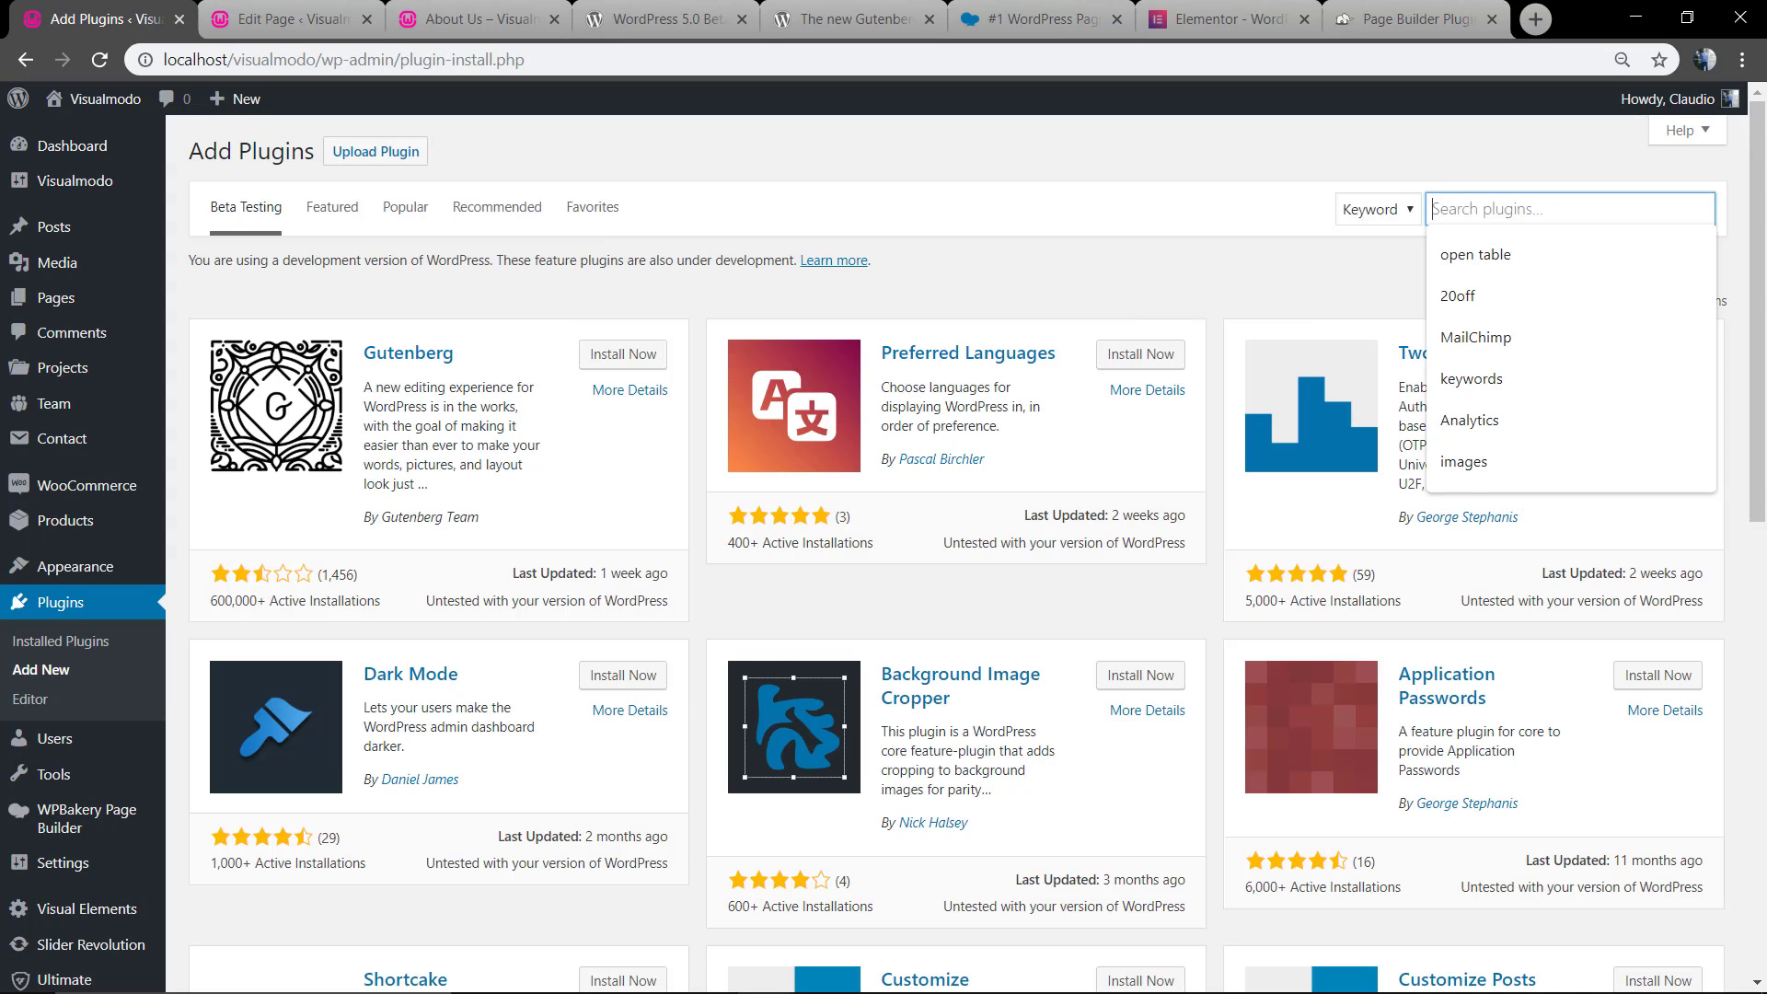
type("Classic Edito")
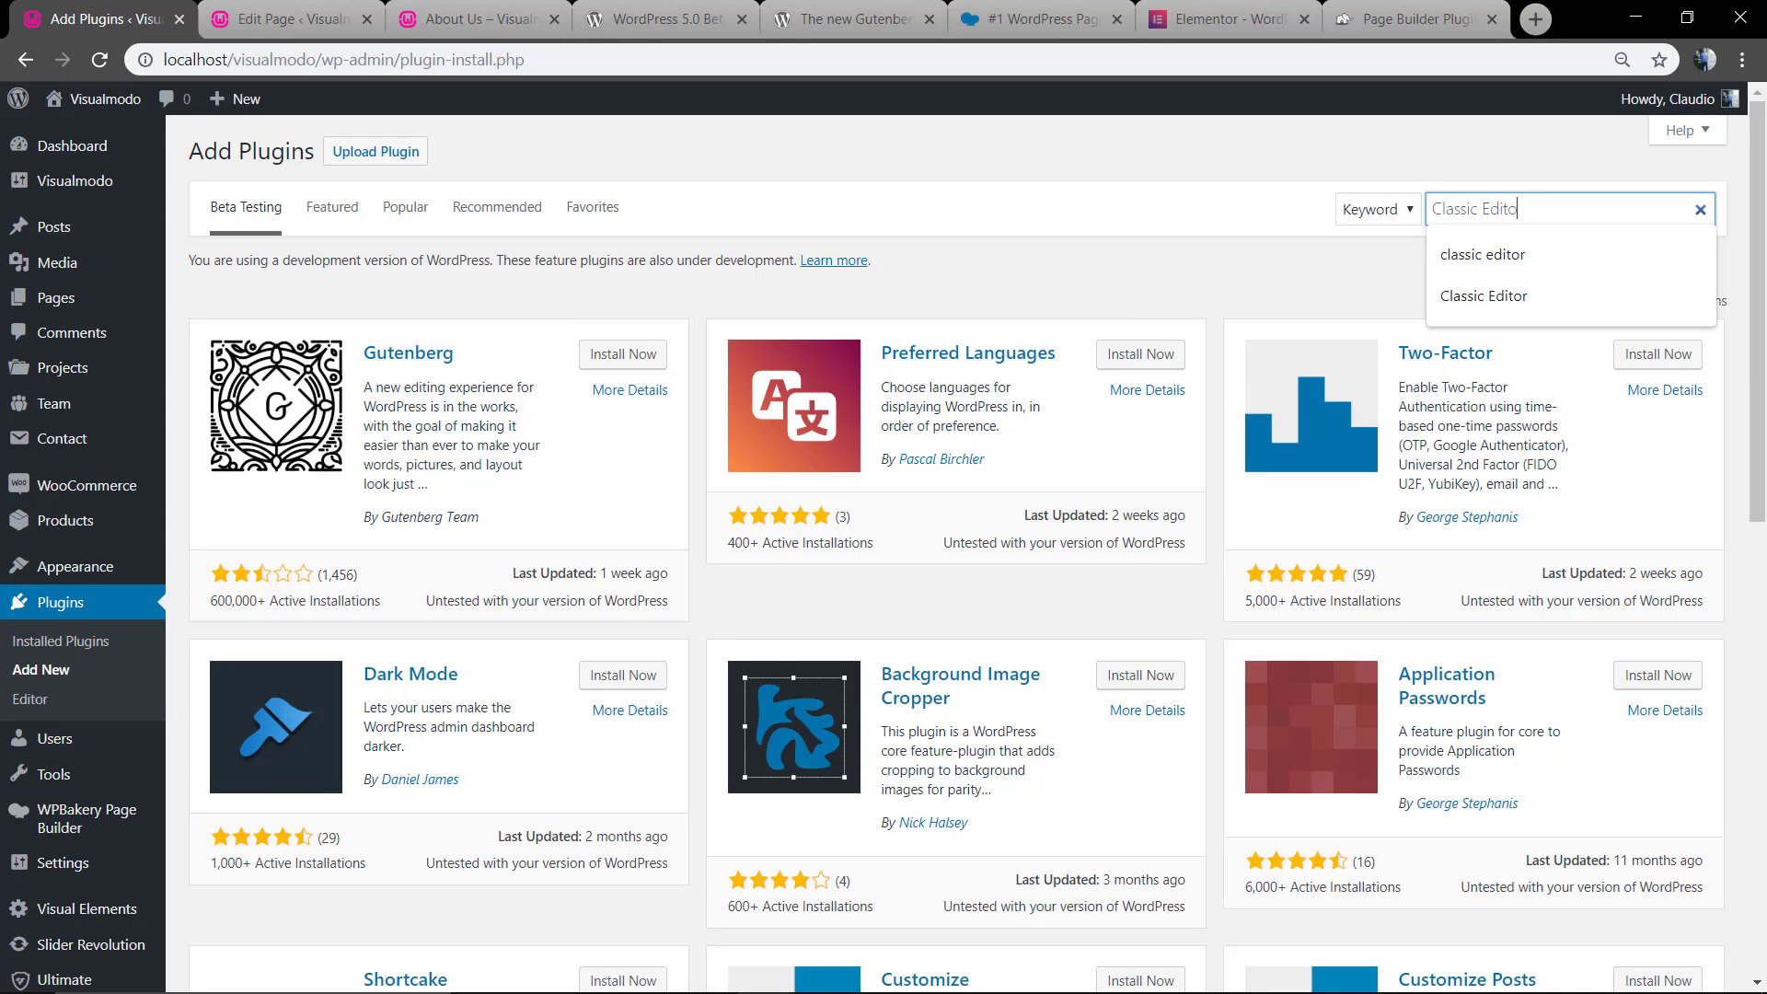
type("r")
key("Return")
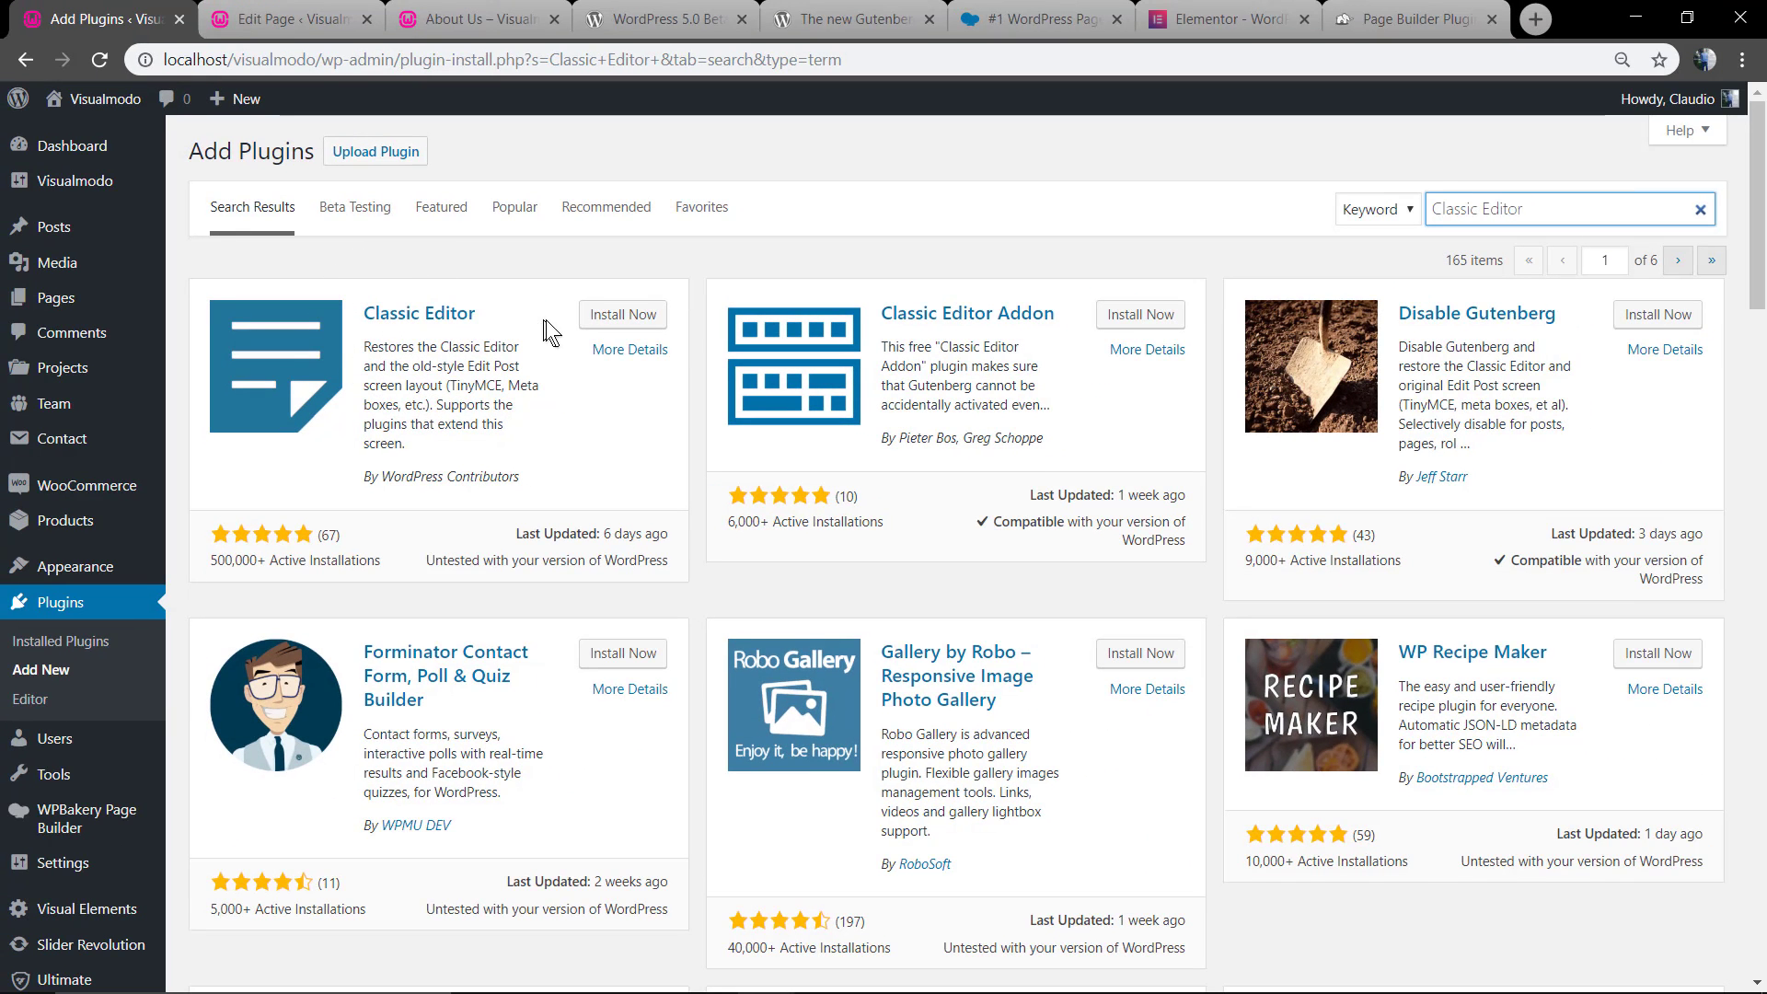
left_click(662, 313)
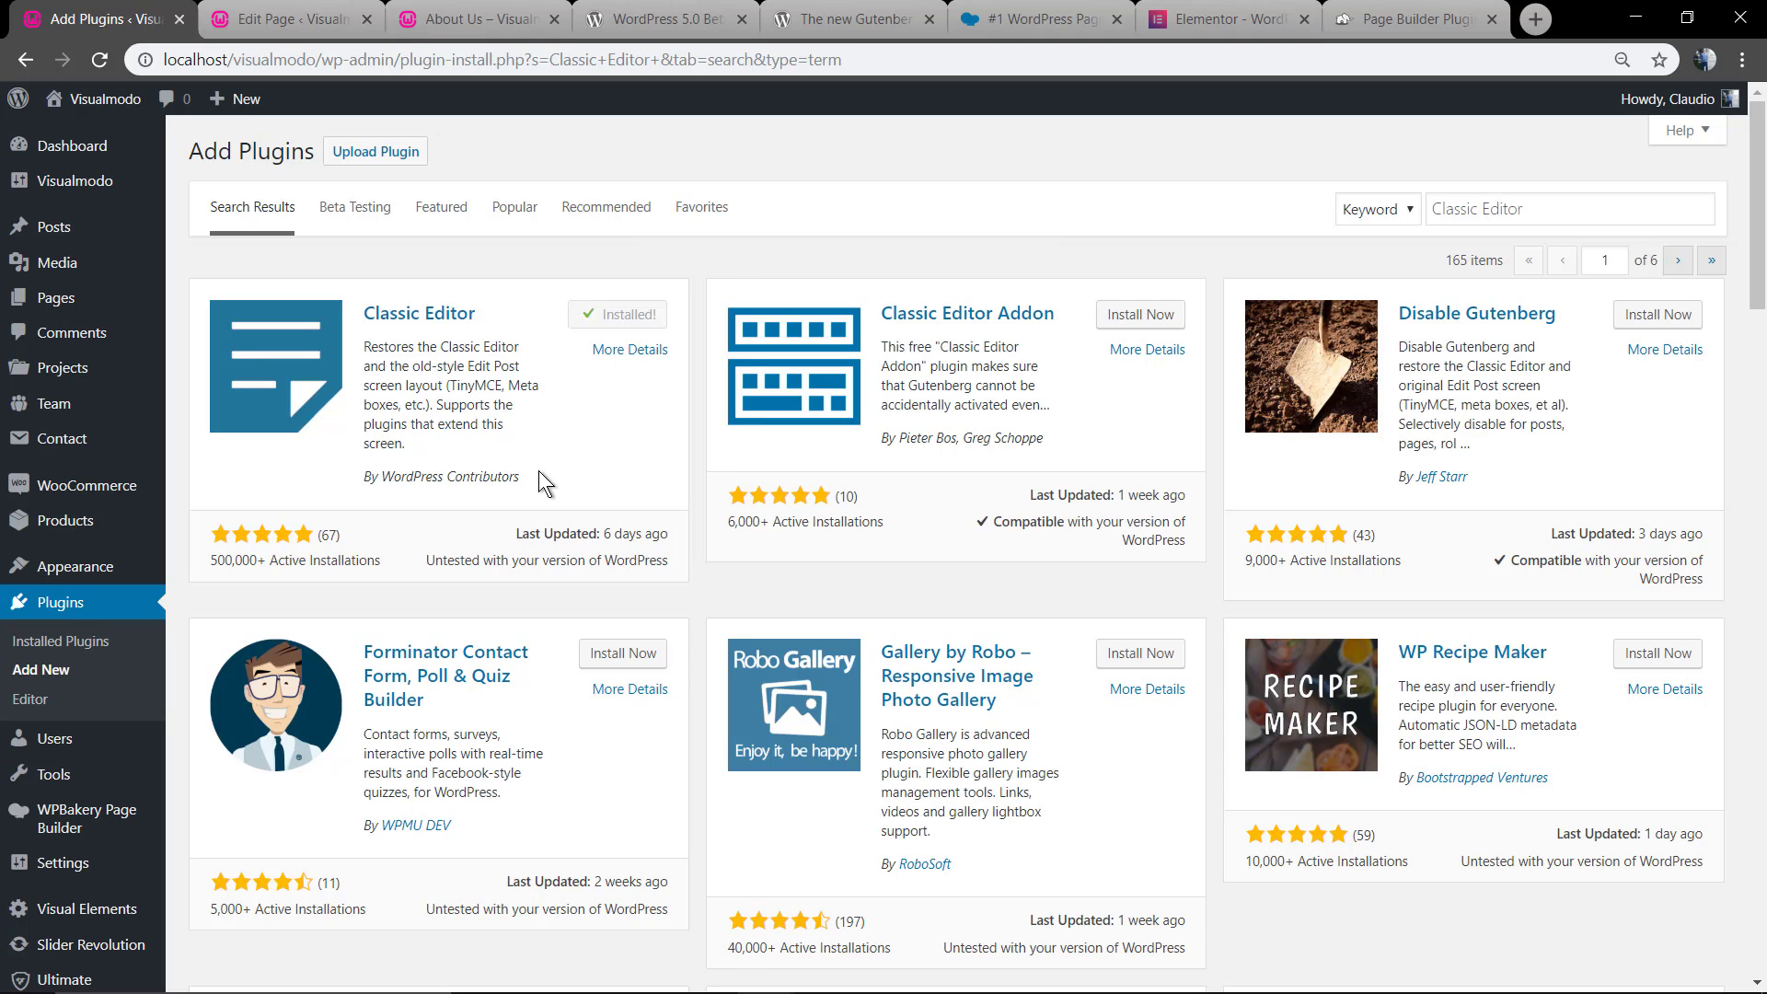
left_click(622, 315)
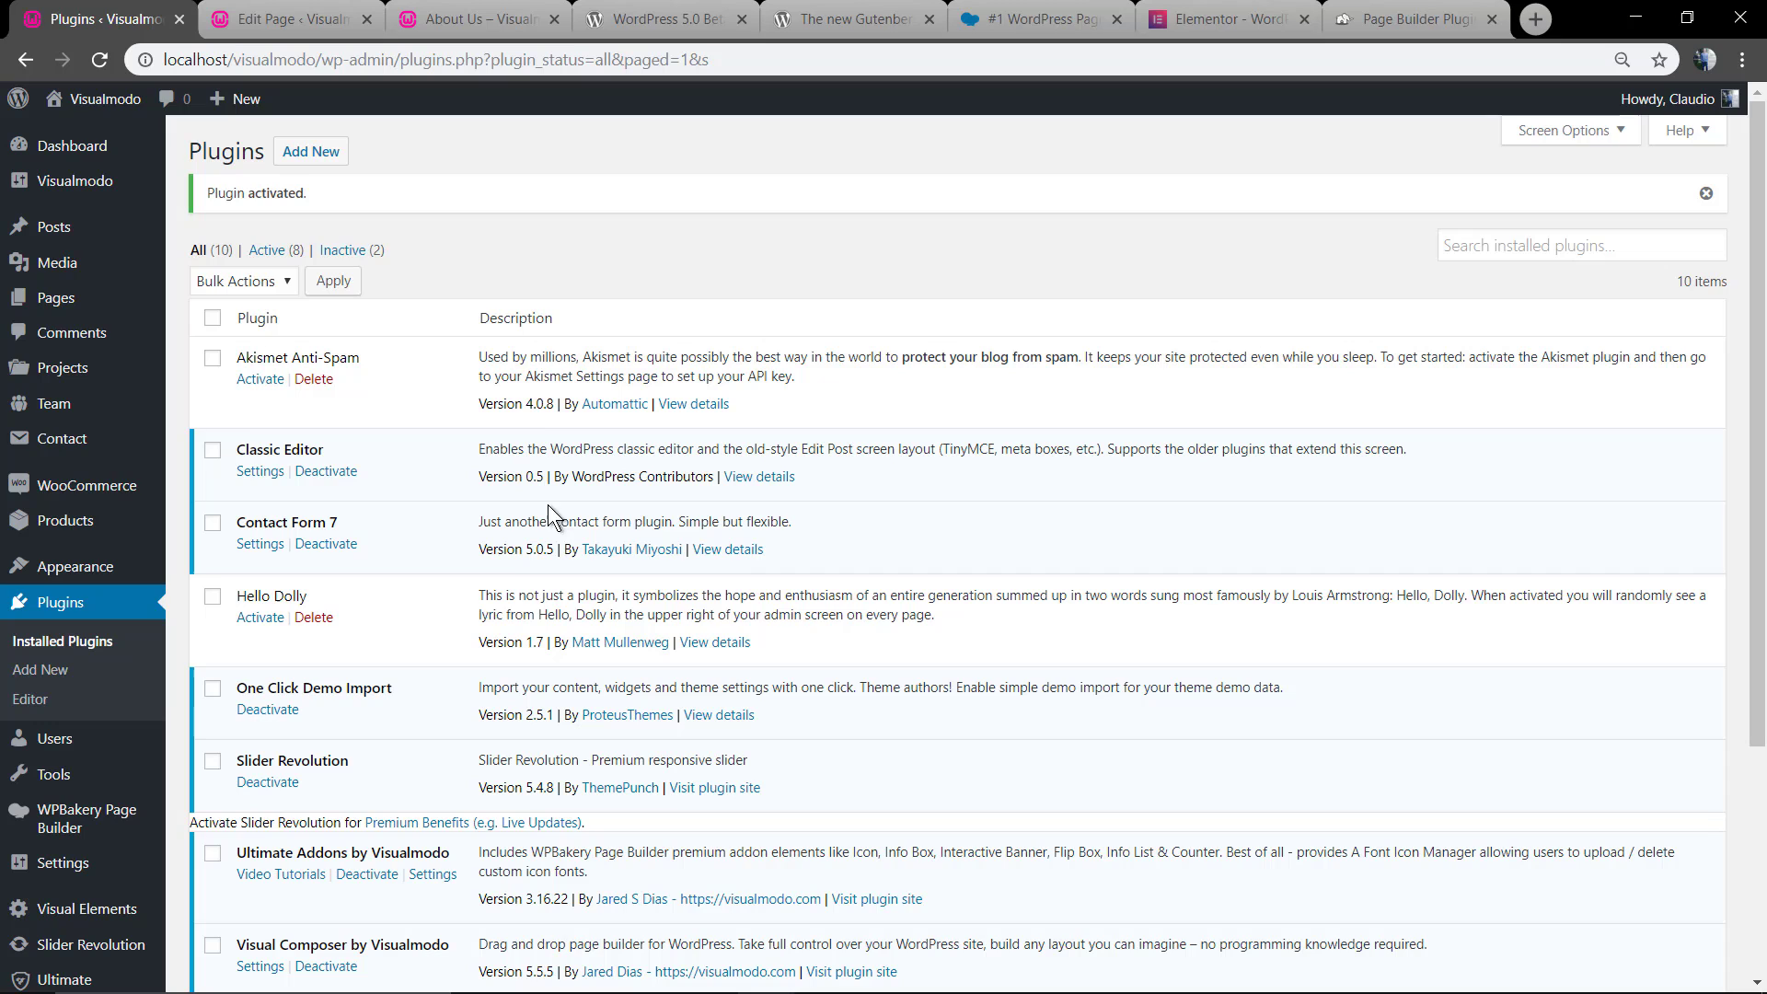
Step: Open About Us from All Pages in the WPBakery backend editor and open and close Add Element
left_click(65, 300)
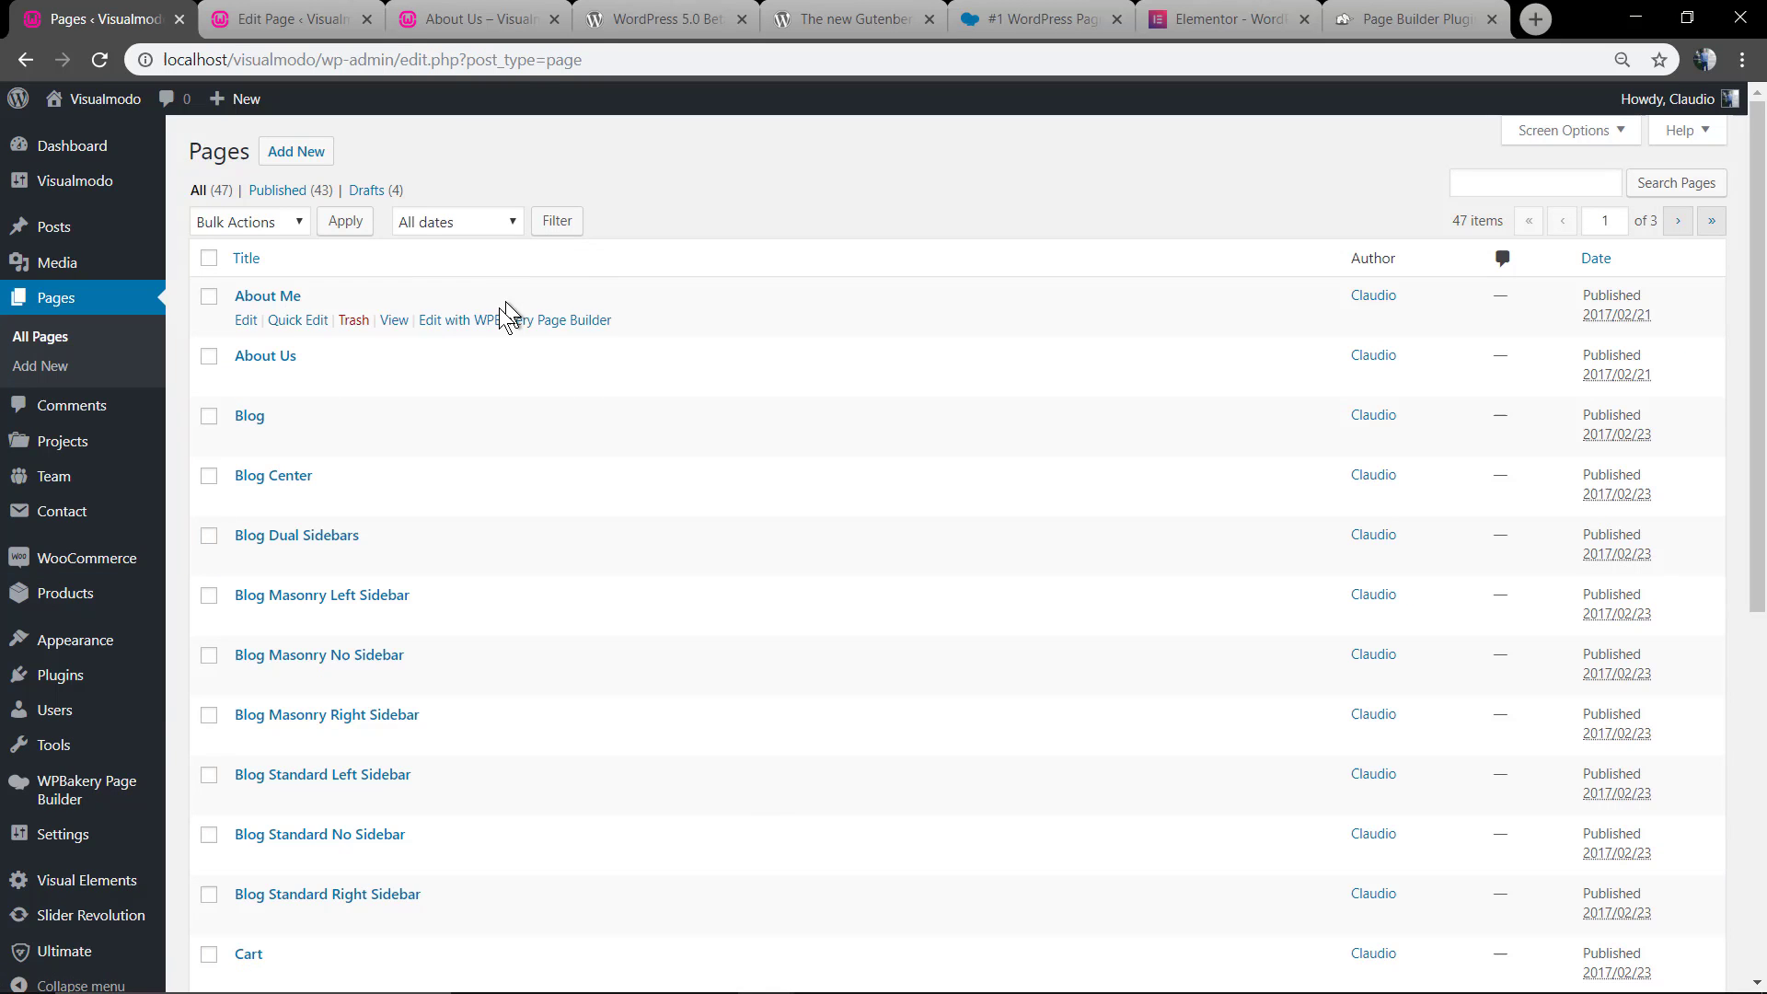
left_click(264, 357)
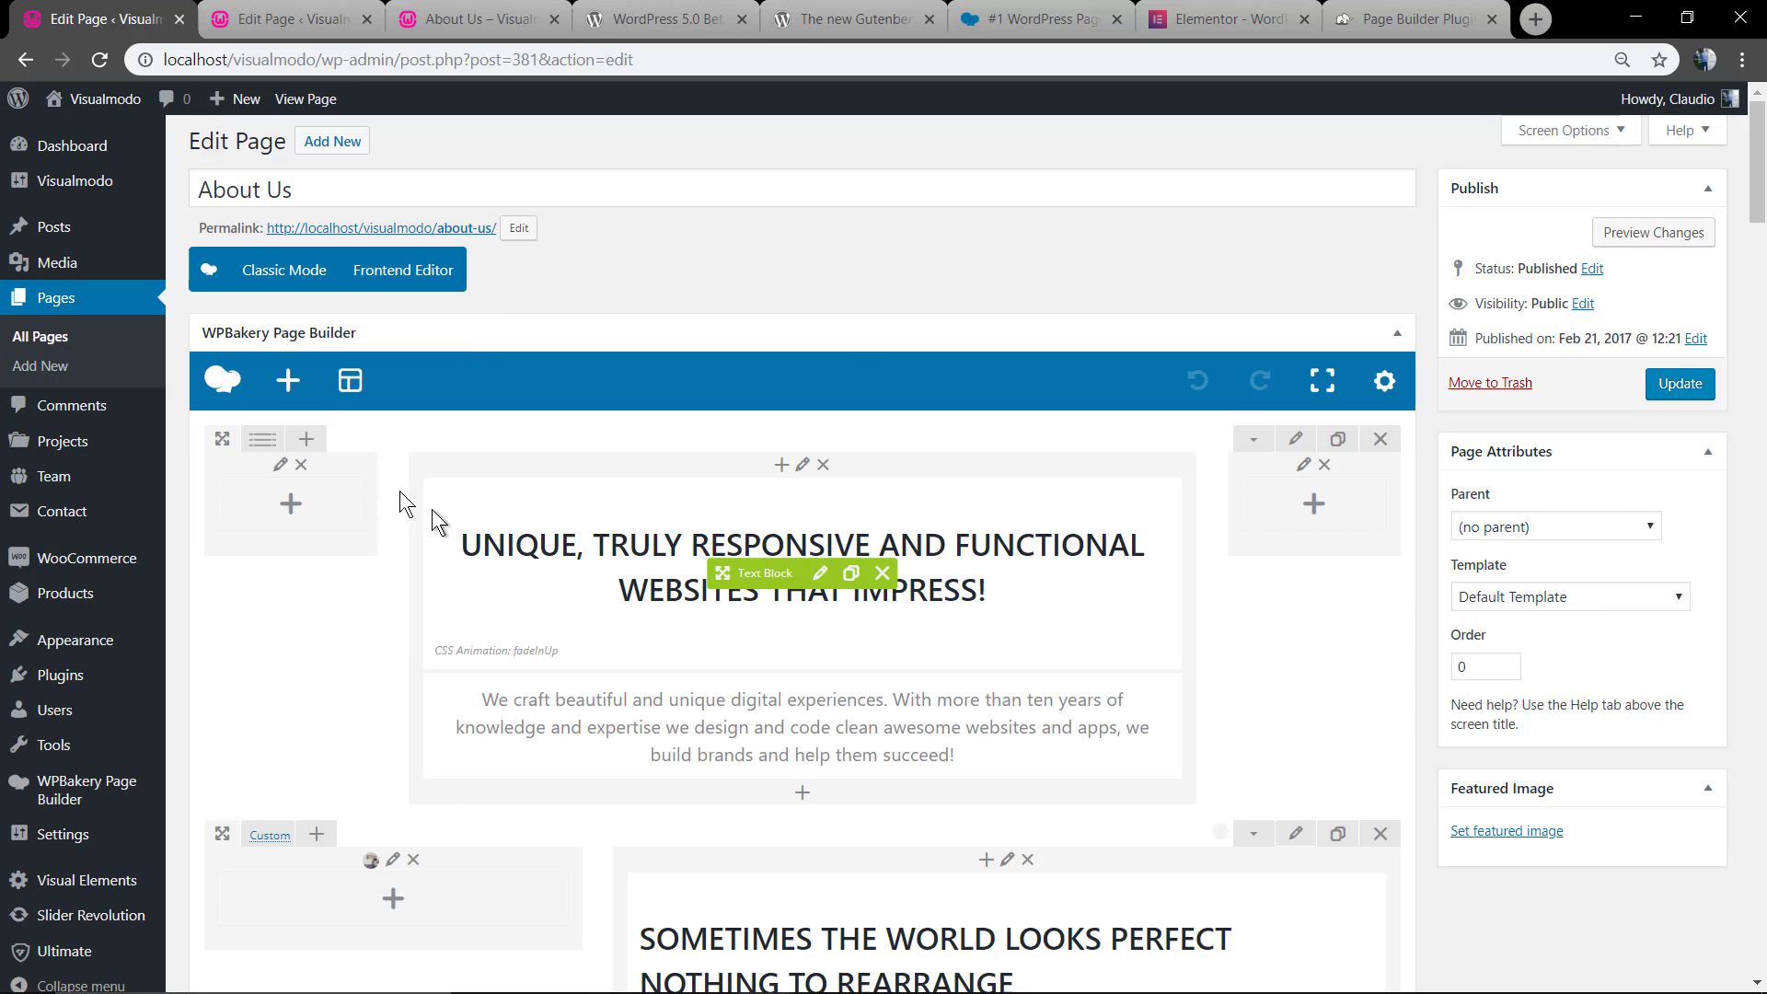
left_click(289, 386)
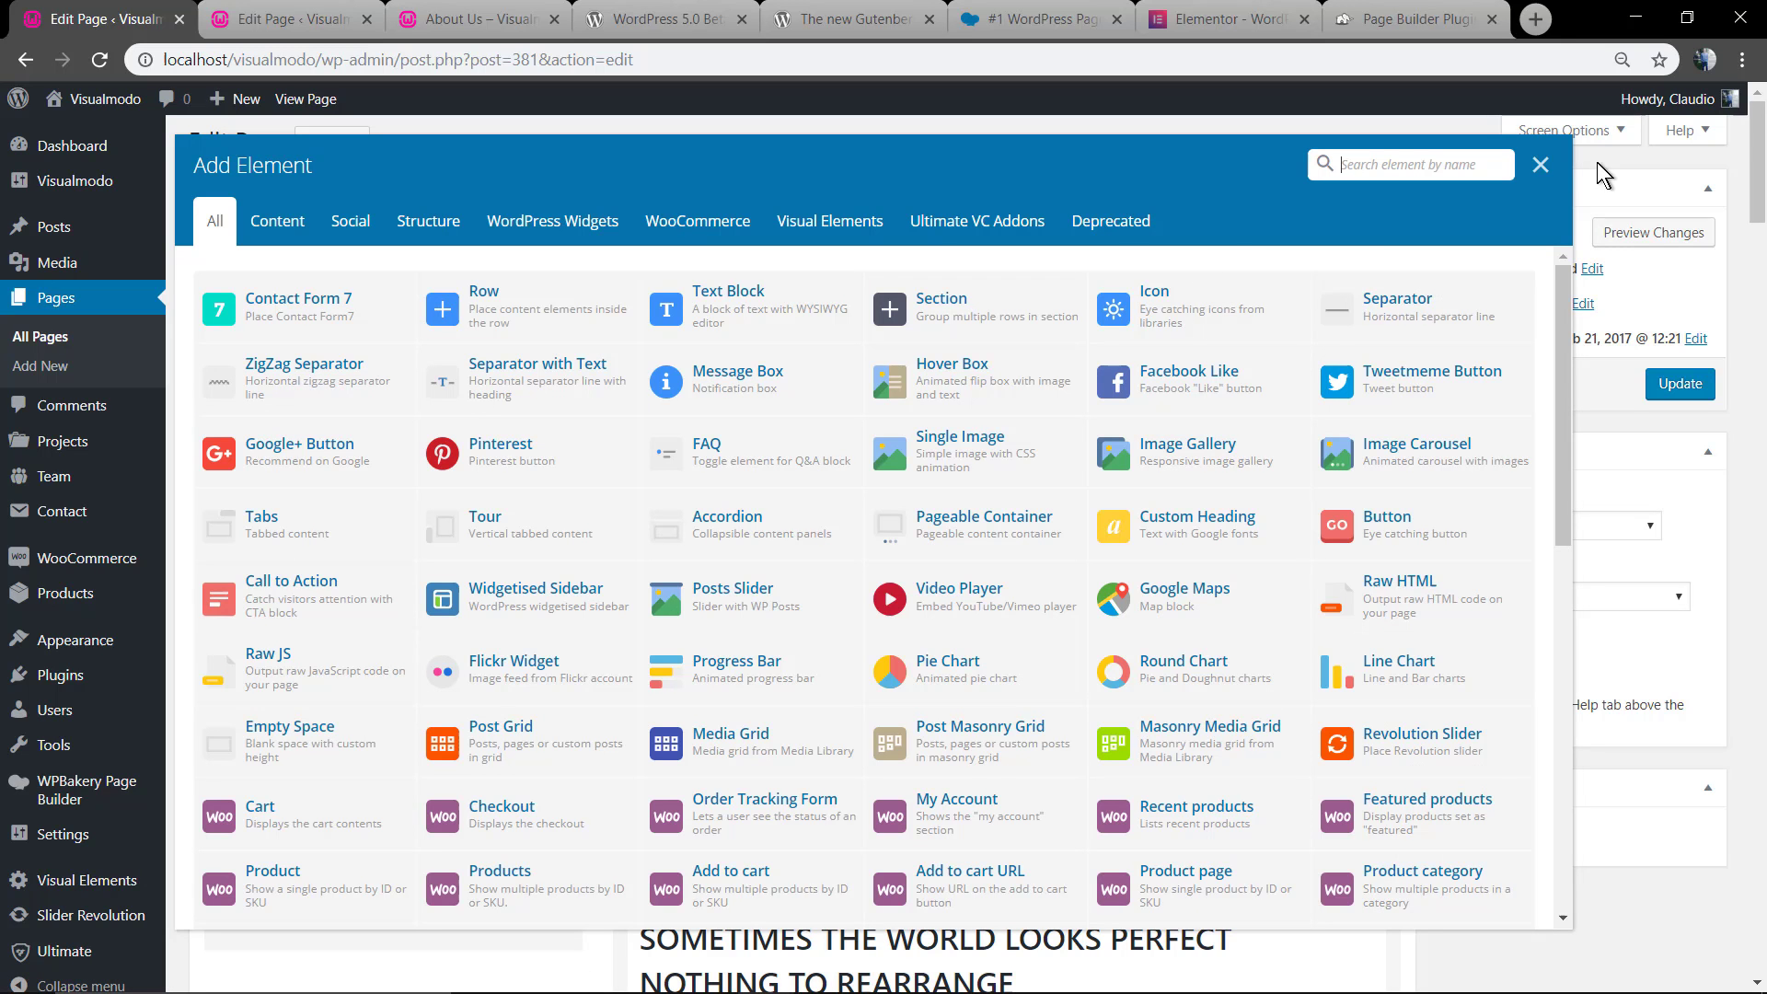
left_click(1544, 167)
scroll(539, 485, "down", 4)
scroll(482, 479, "down", 4)
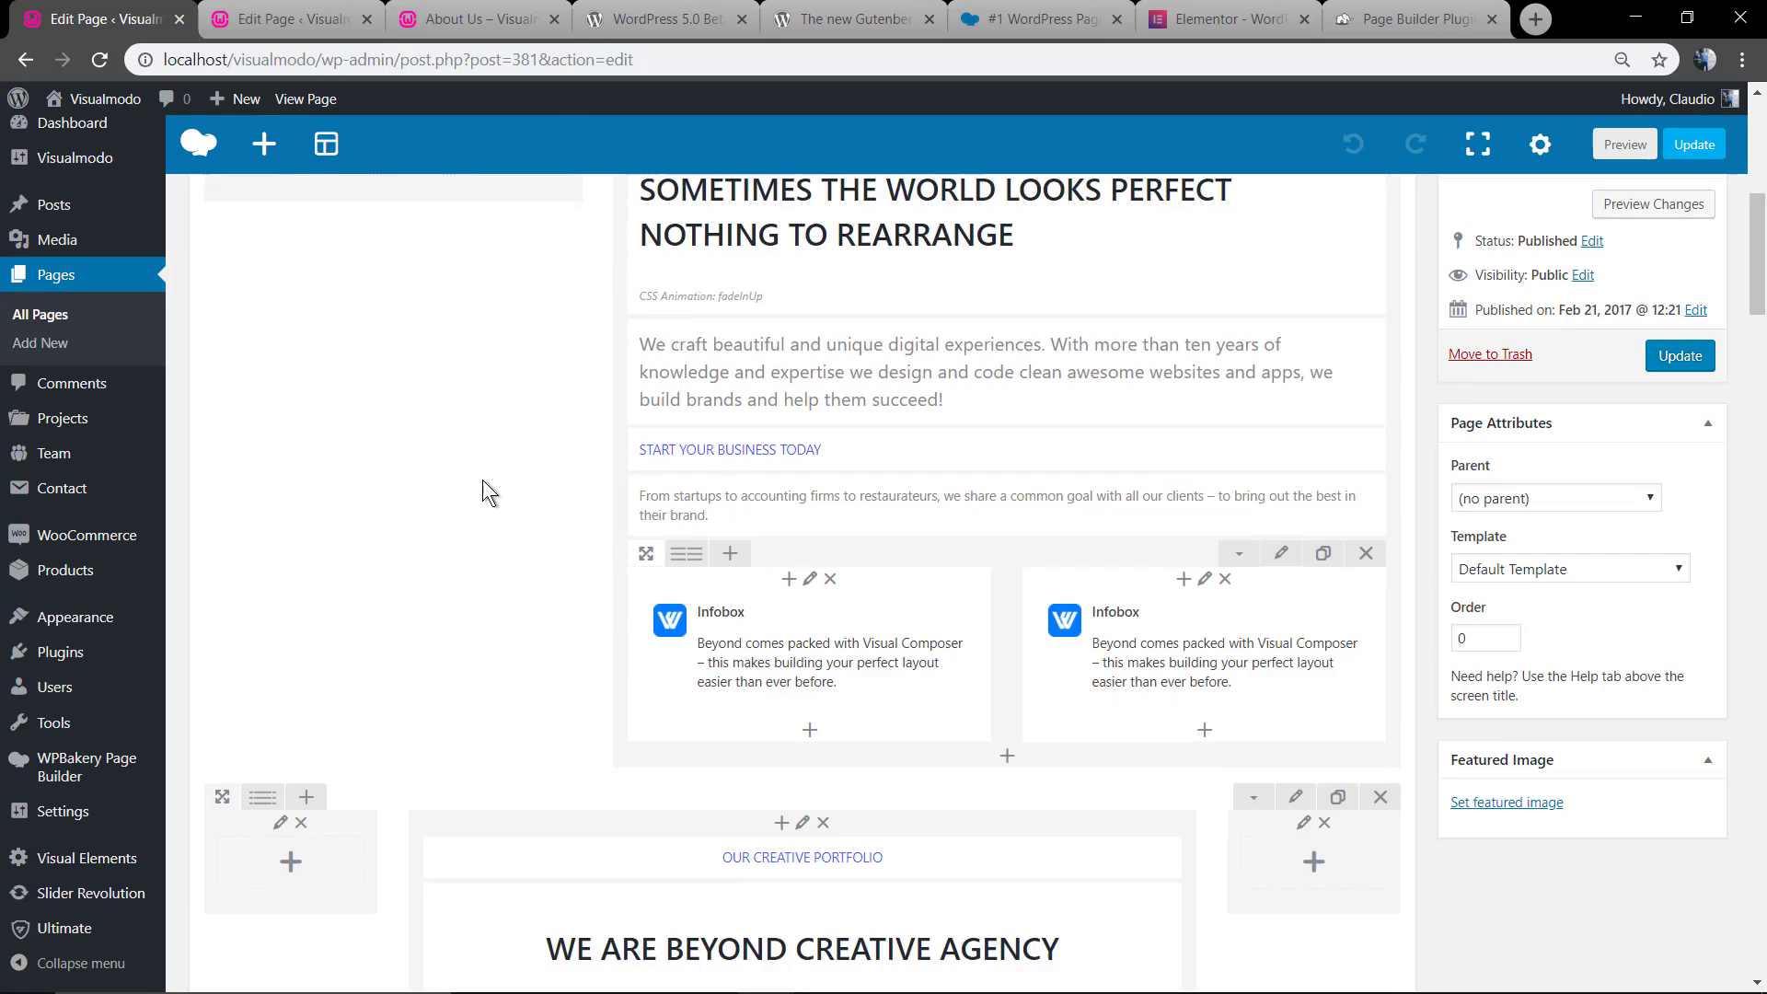
scroll(480, 479, "down", 4)
scroll(479, 480, "down", 4)
scroll(477, 478, "down", 4)
scroll(475, 477, "down", 4)
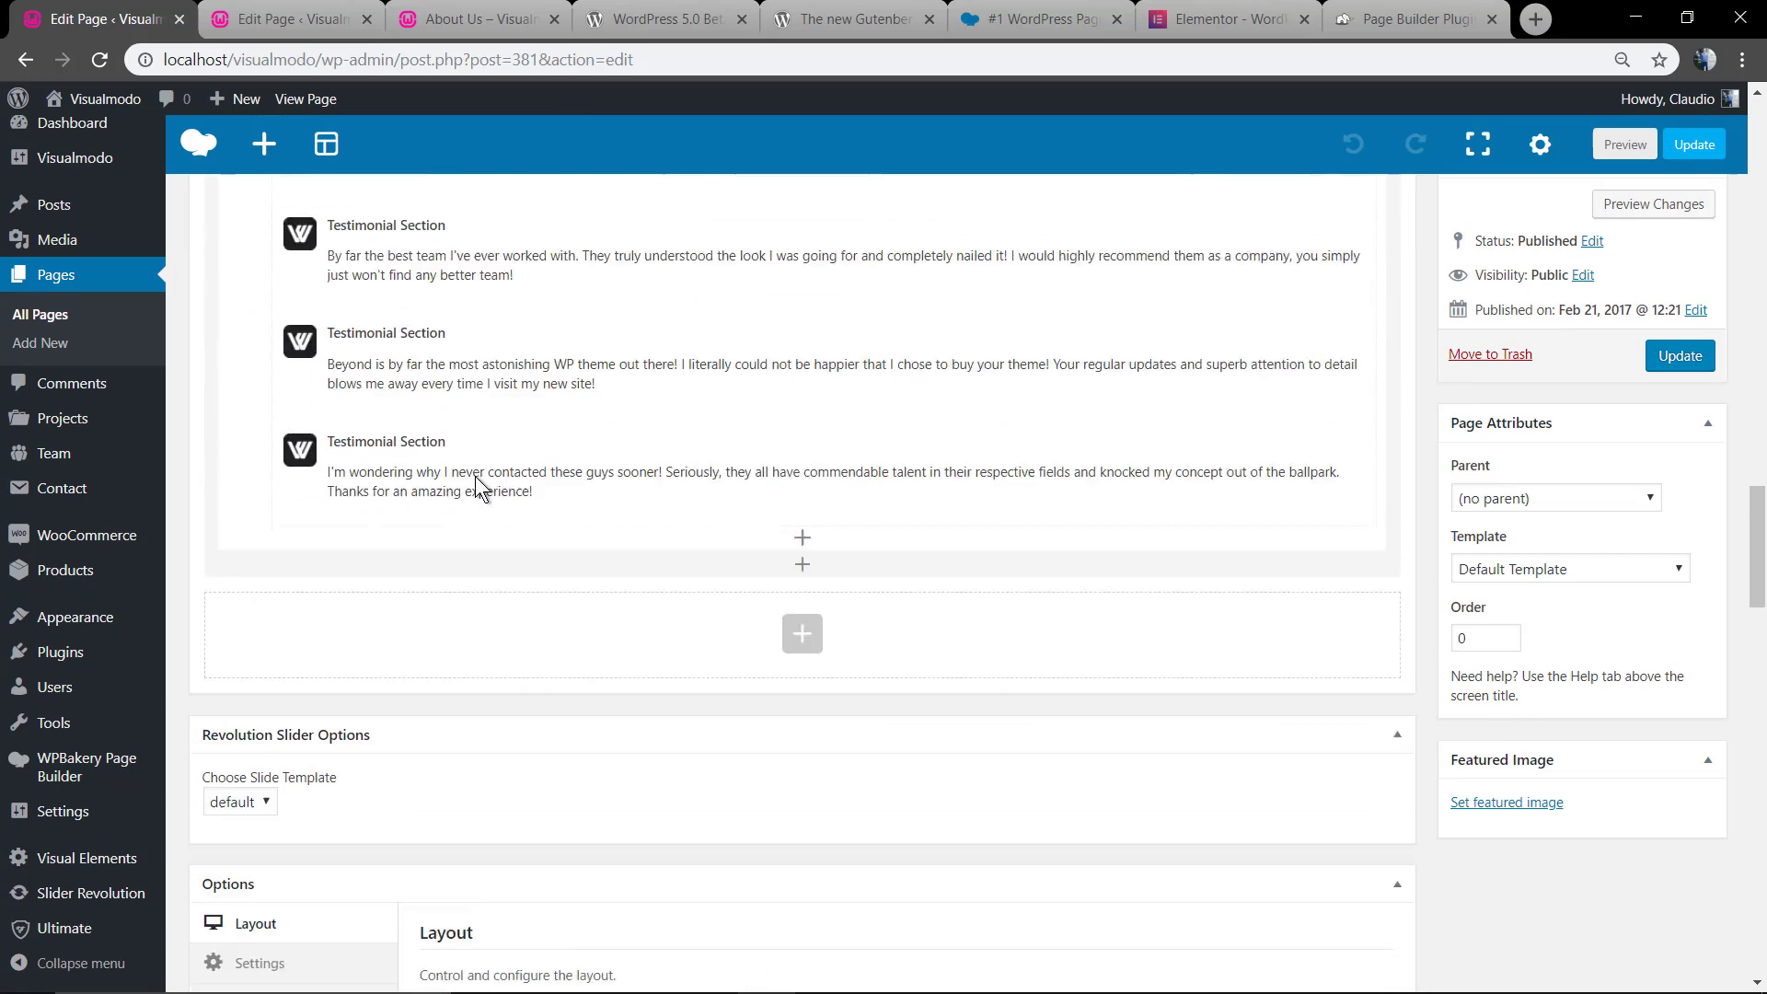
scroll(475, 477, "down", 4)
scroll(474, 476, "down", 1)
scroll(473, 476, "down", 1)
scroll(474, 476, "down", 2)
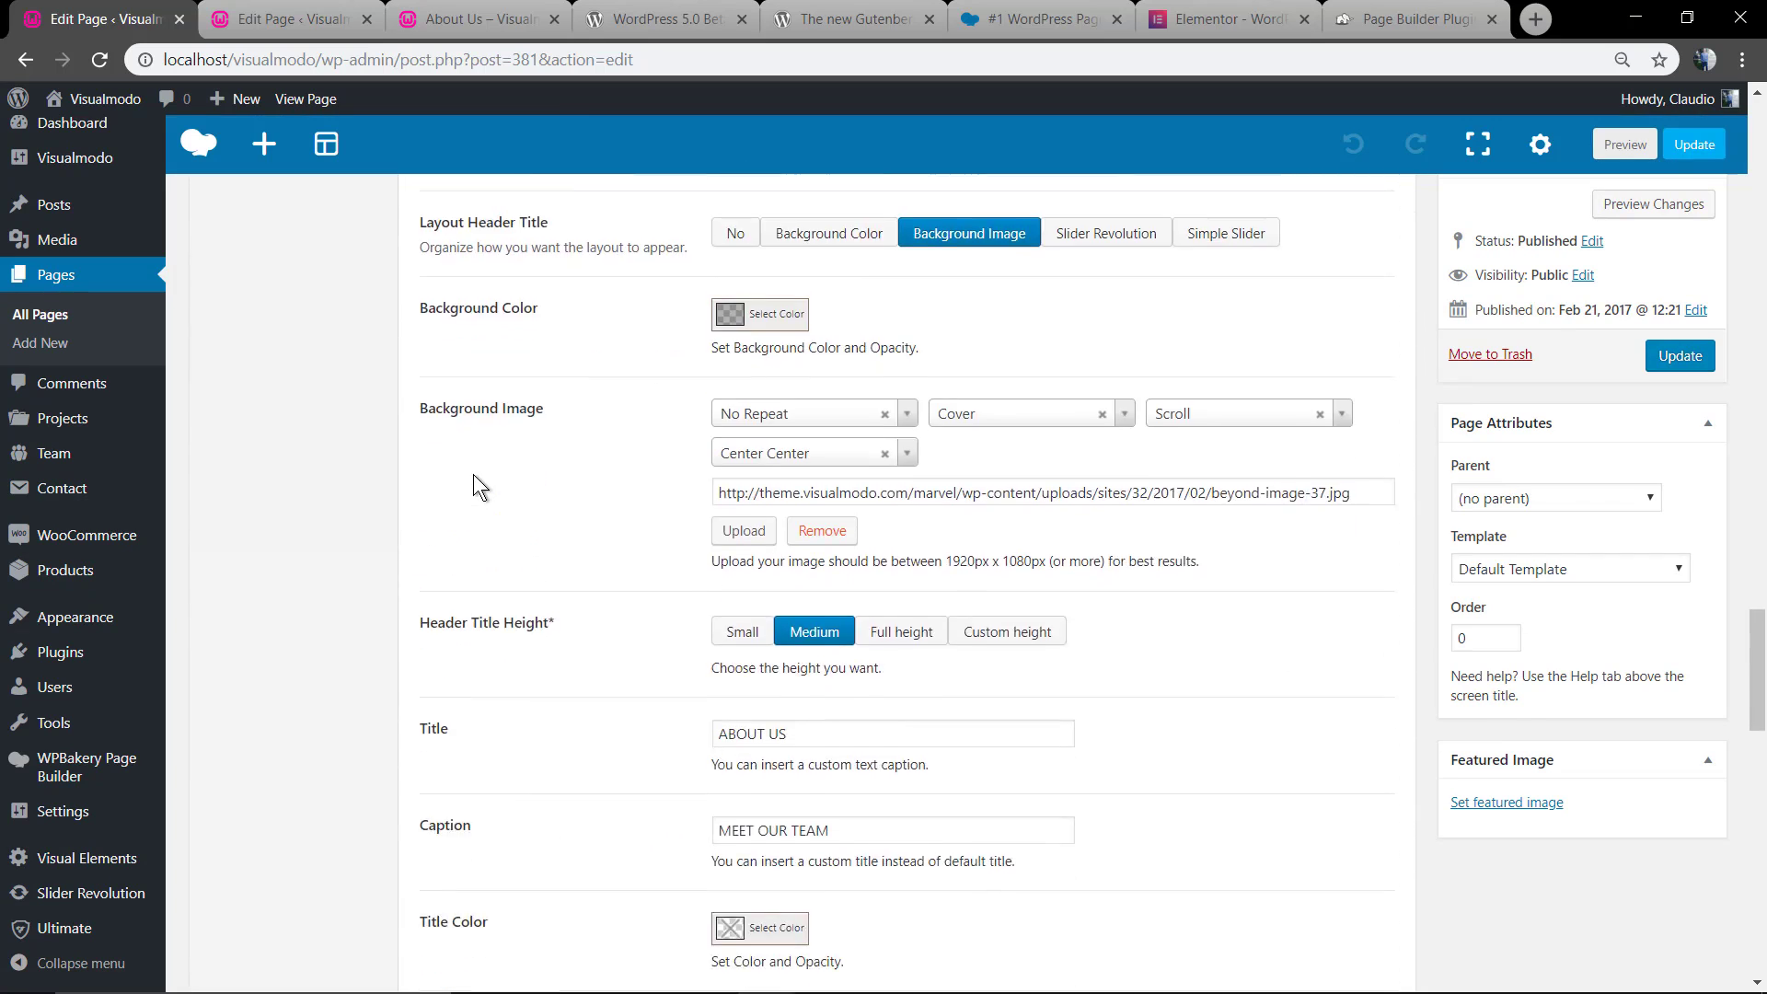
scroll(473, 477, "down", 2)
scroll(473, 486, "down", 2)
scroll(473, 486, "up", 5)
scroll(473, 487, "up", 3)
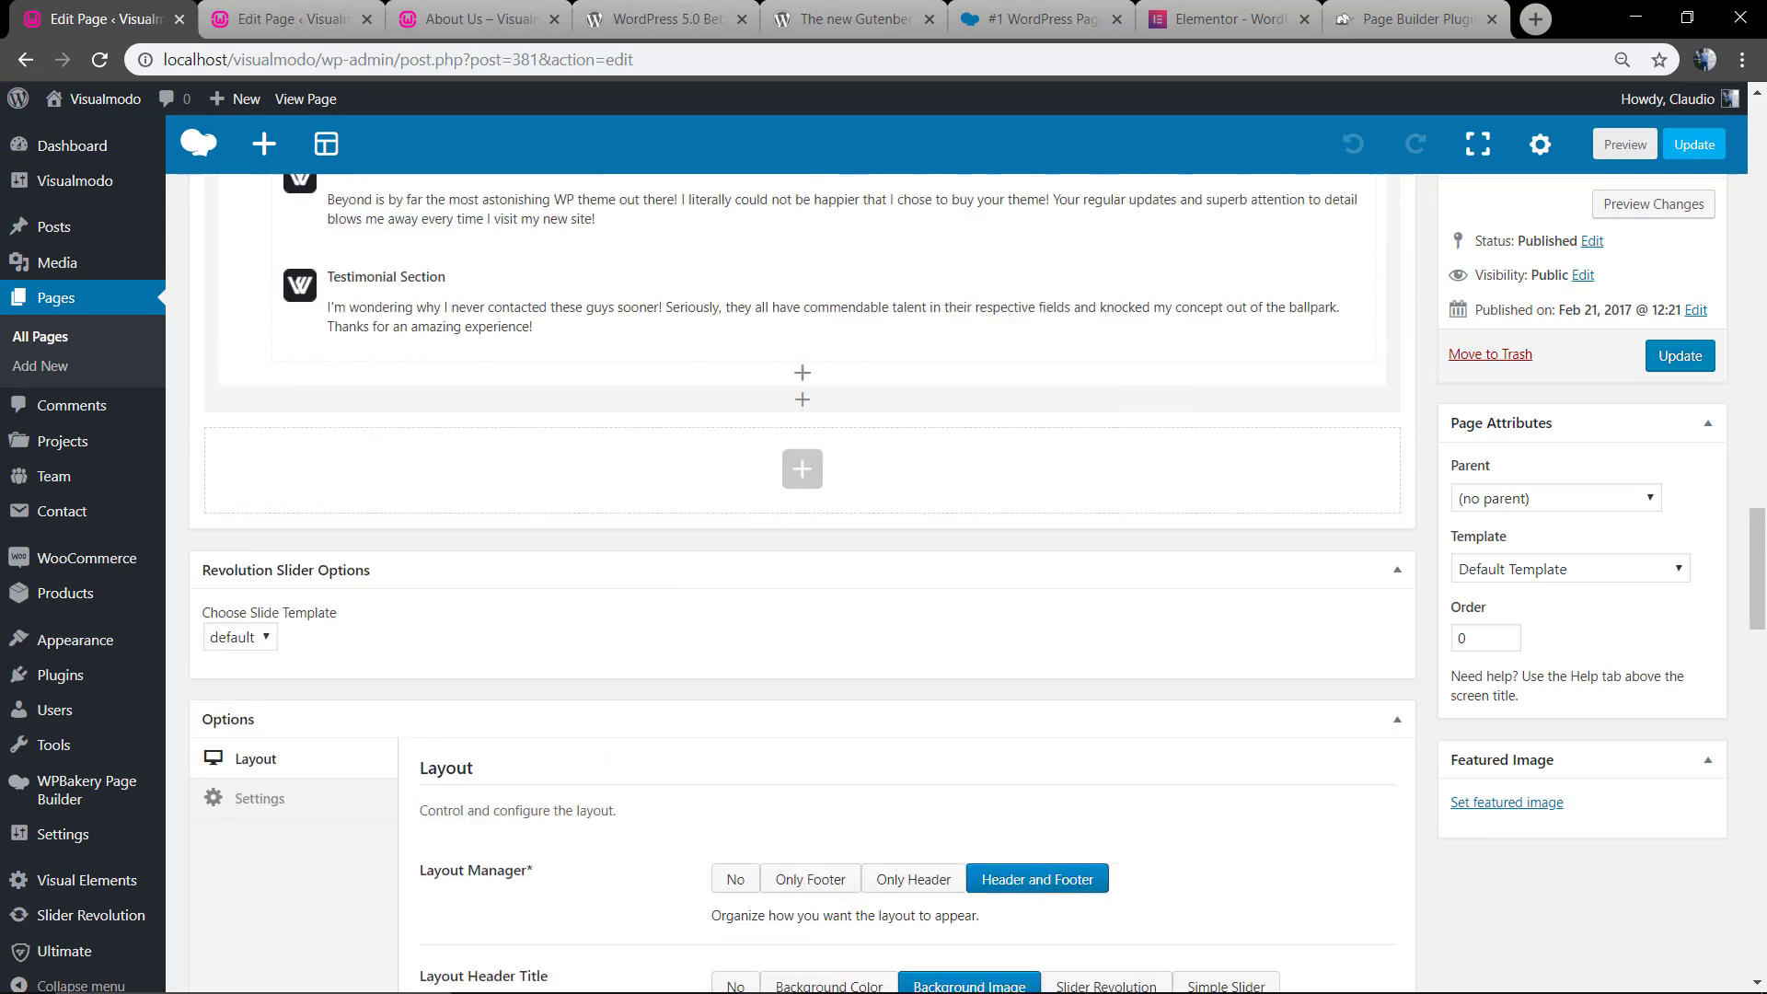
scroll(473, 486, "up", 4)
scroll(473, 477, "up", 3)
scroll(474, 476, "up", 3)
scroll(474, 476, "up", 3)
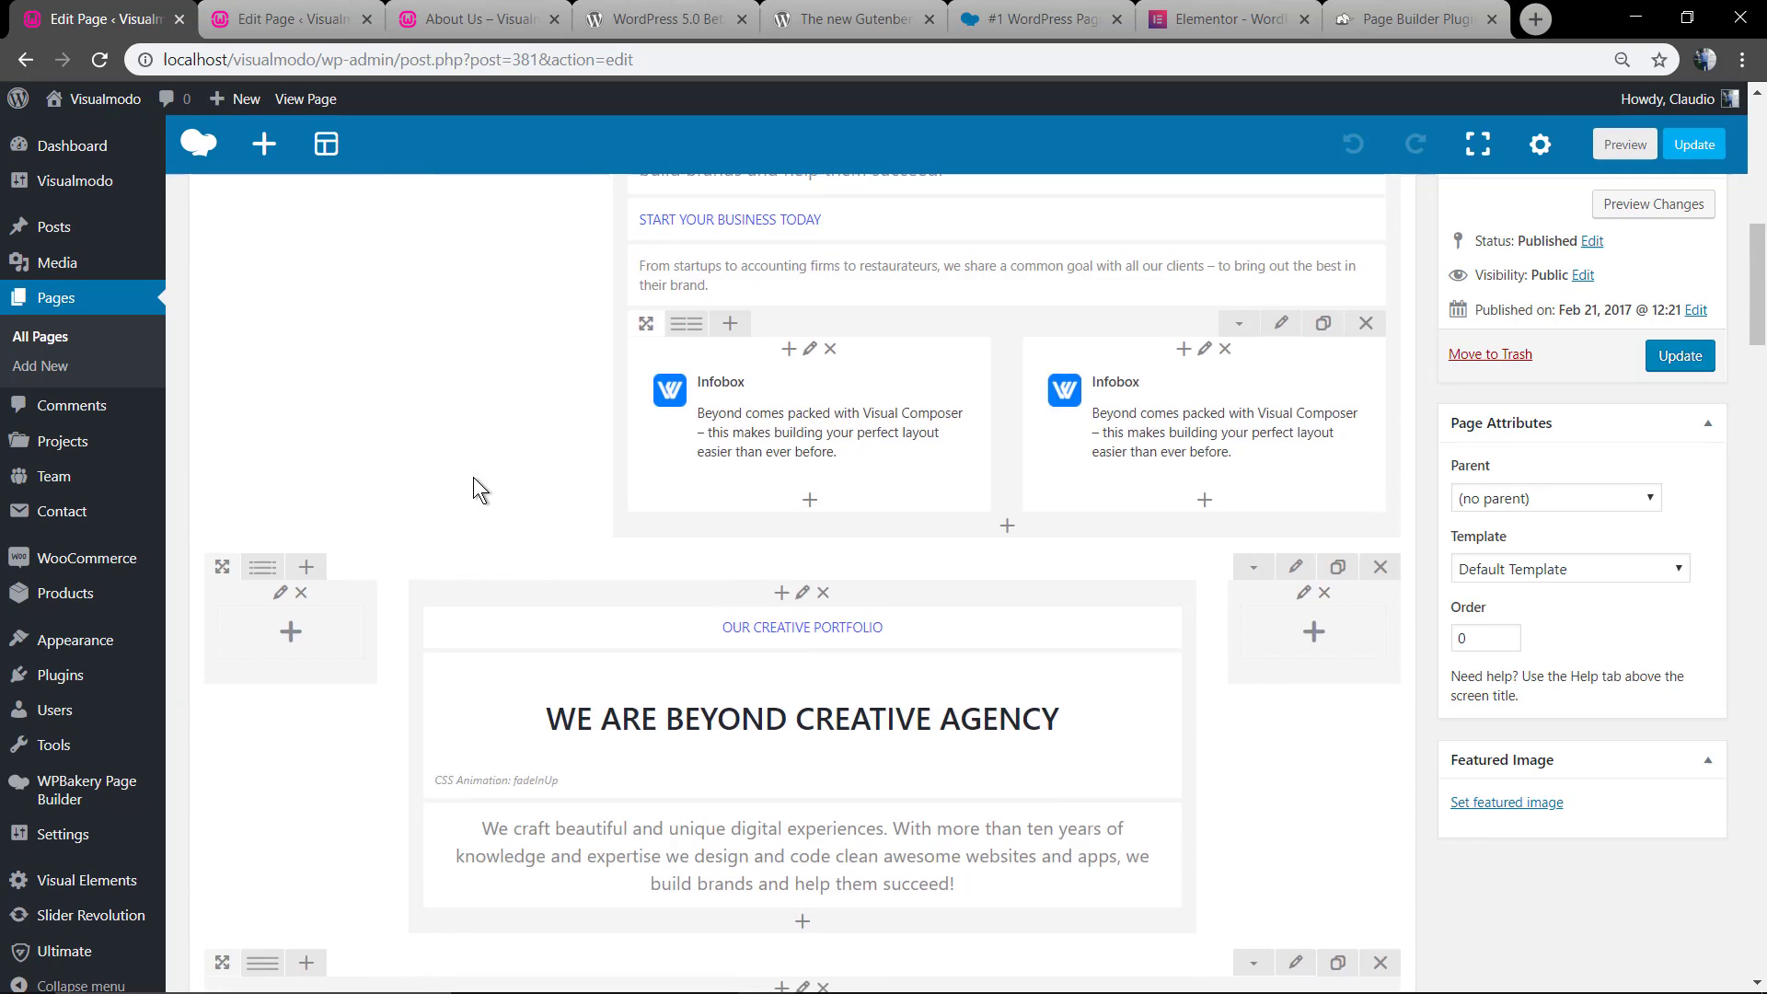
scroll(482, 474, "up", 3)
scroll(482, 473, "up", 3)
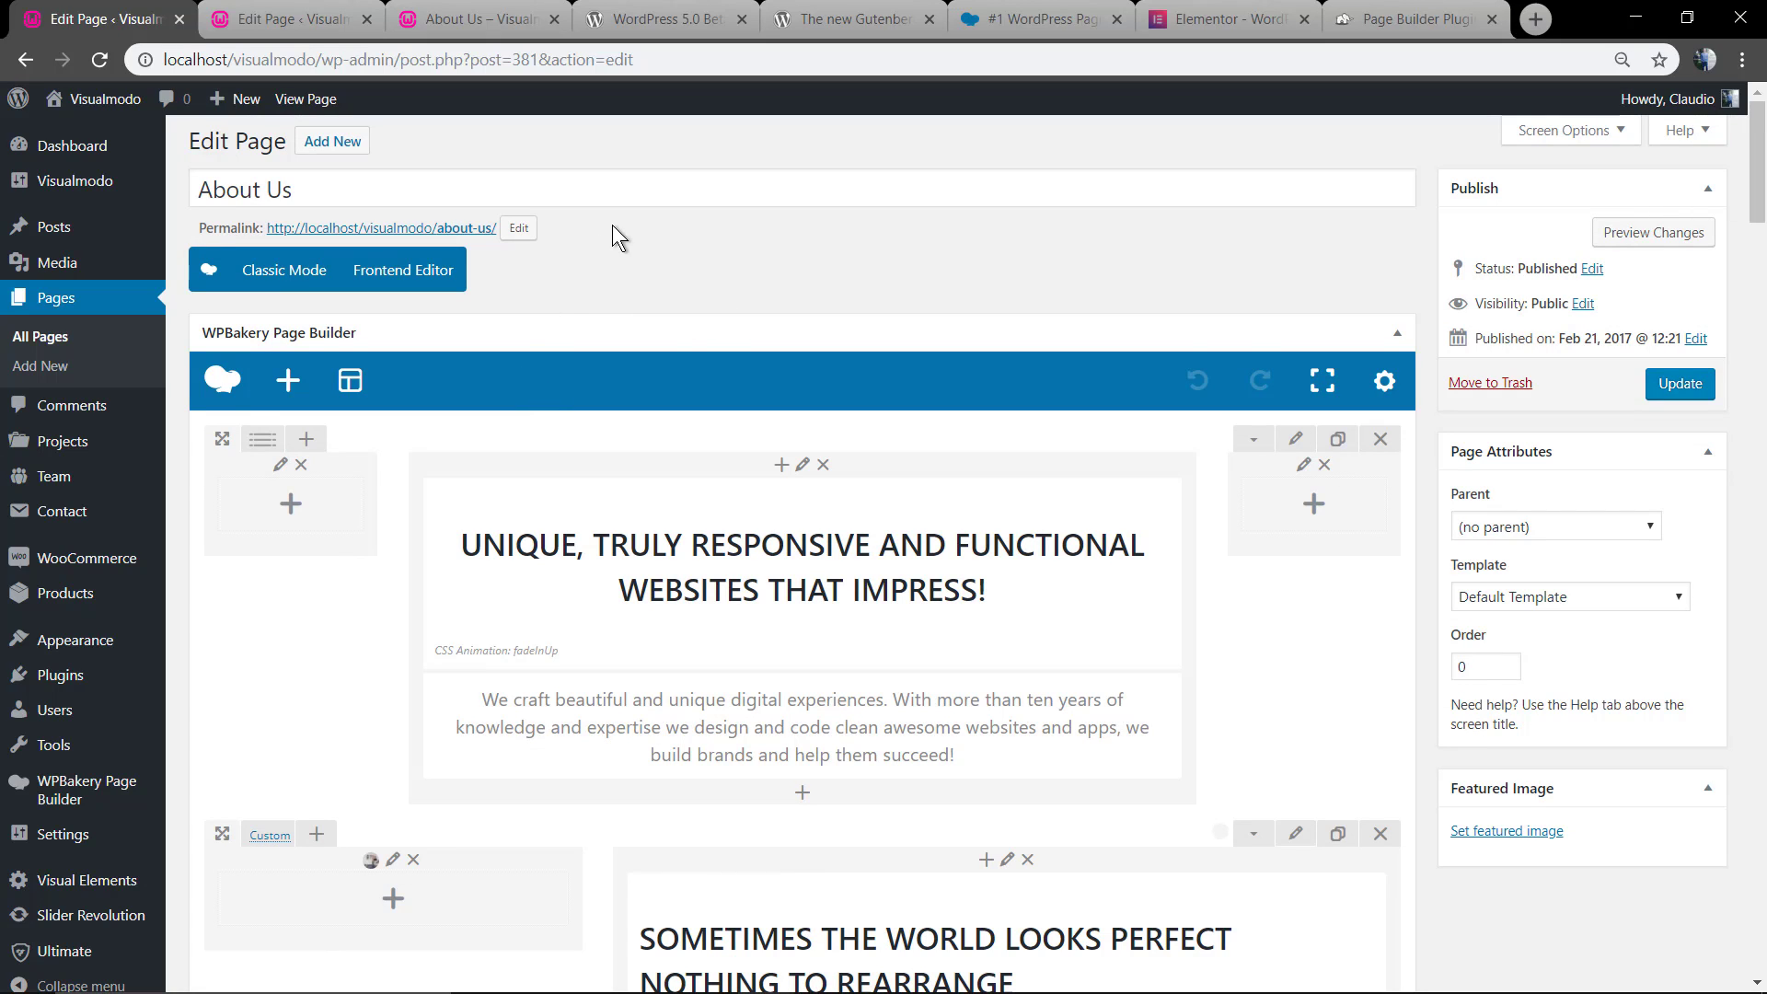
Step: Check the Beta 2 article and About Us editor tabs, then view the live About Us page
left_click(664, 17)
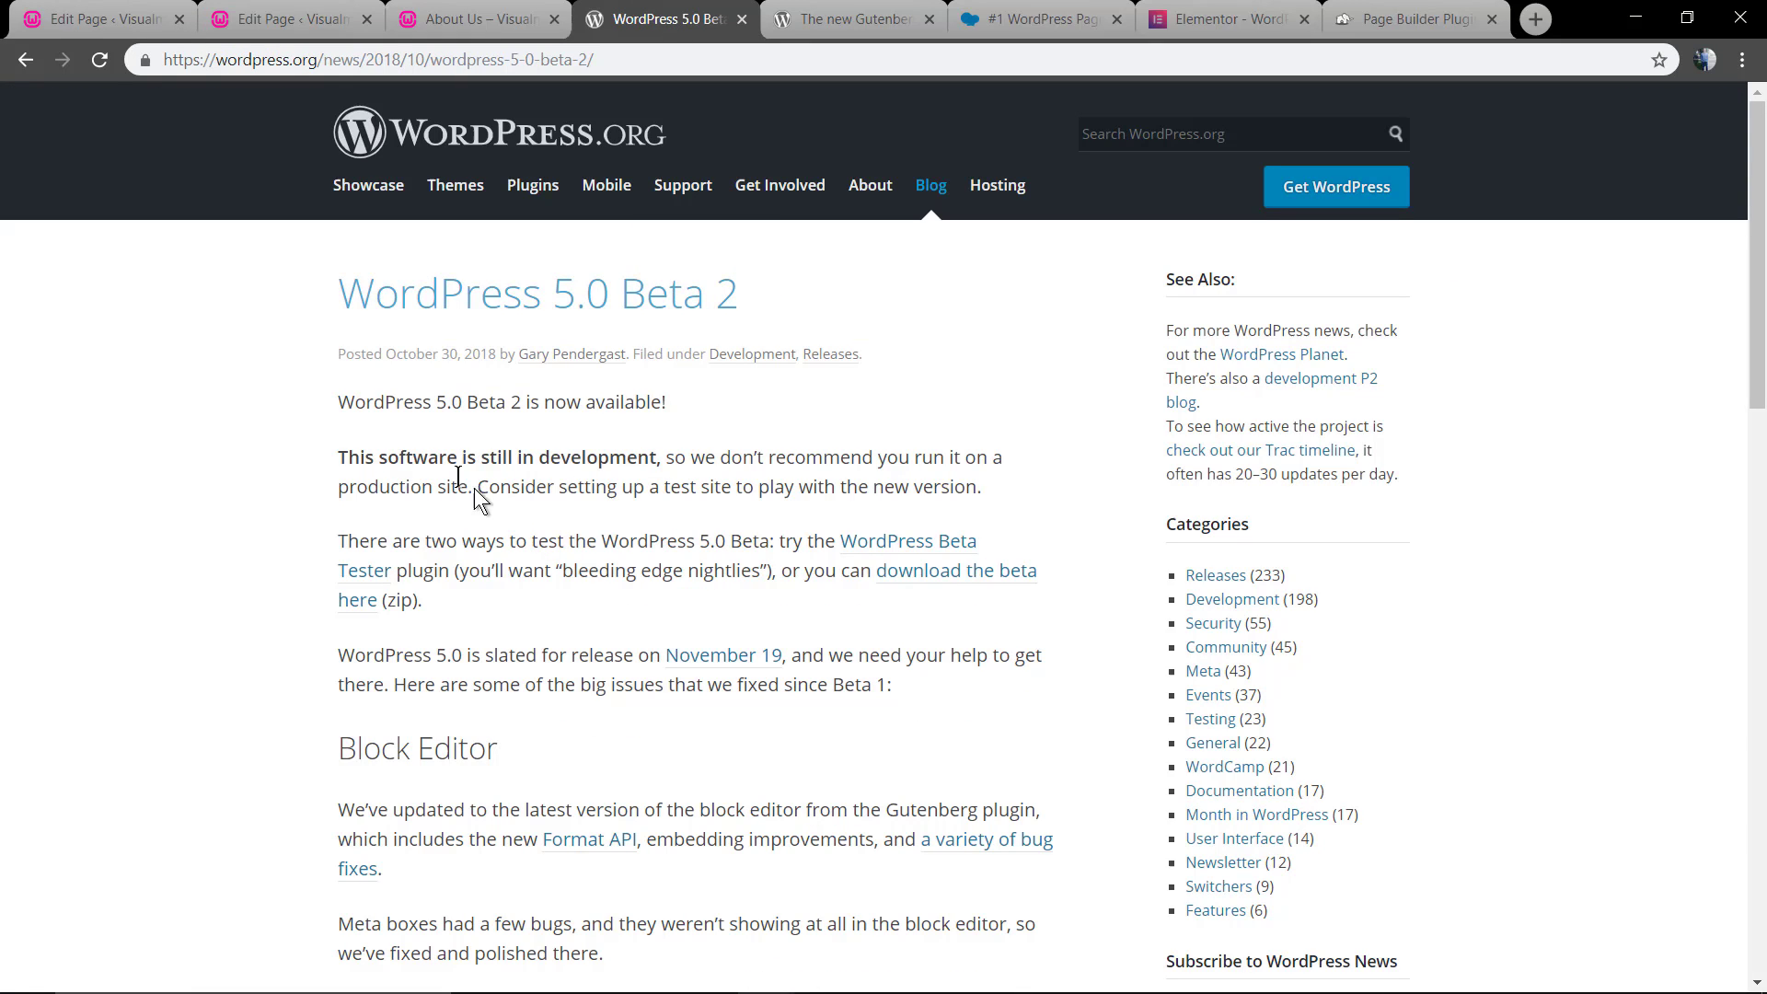
left_click(97, 18)
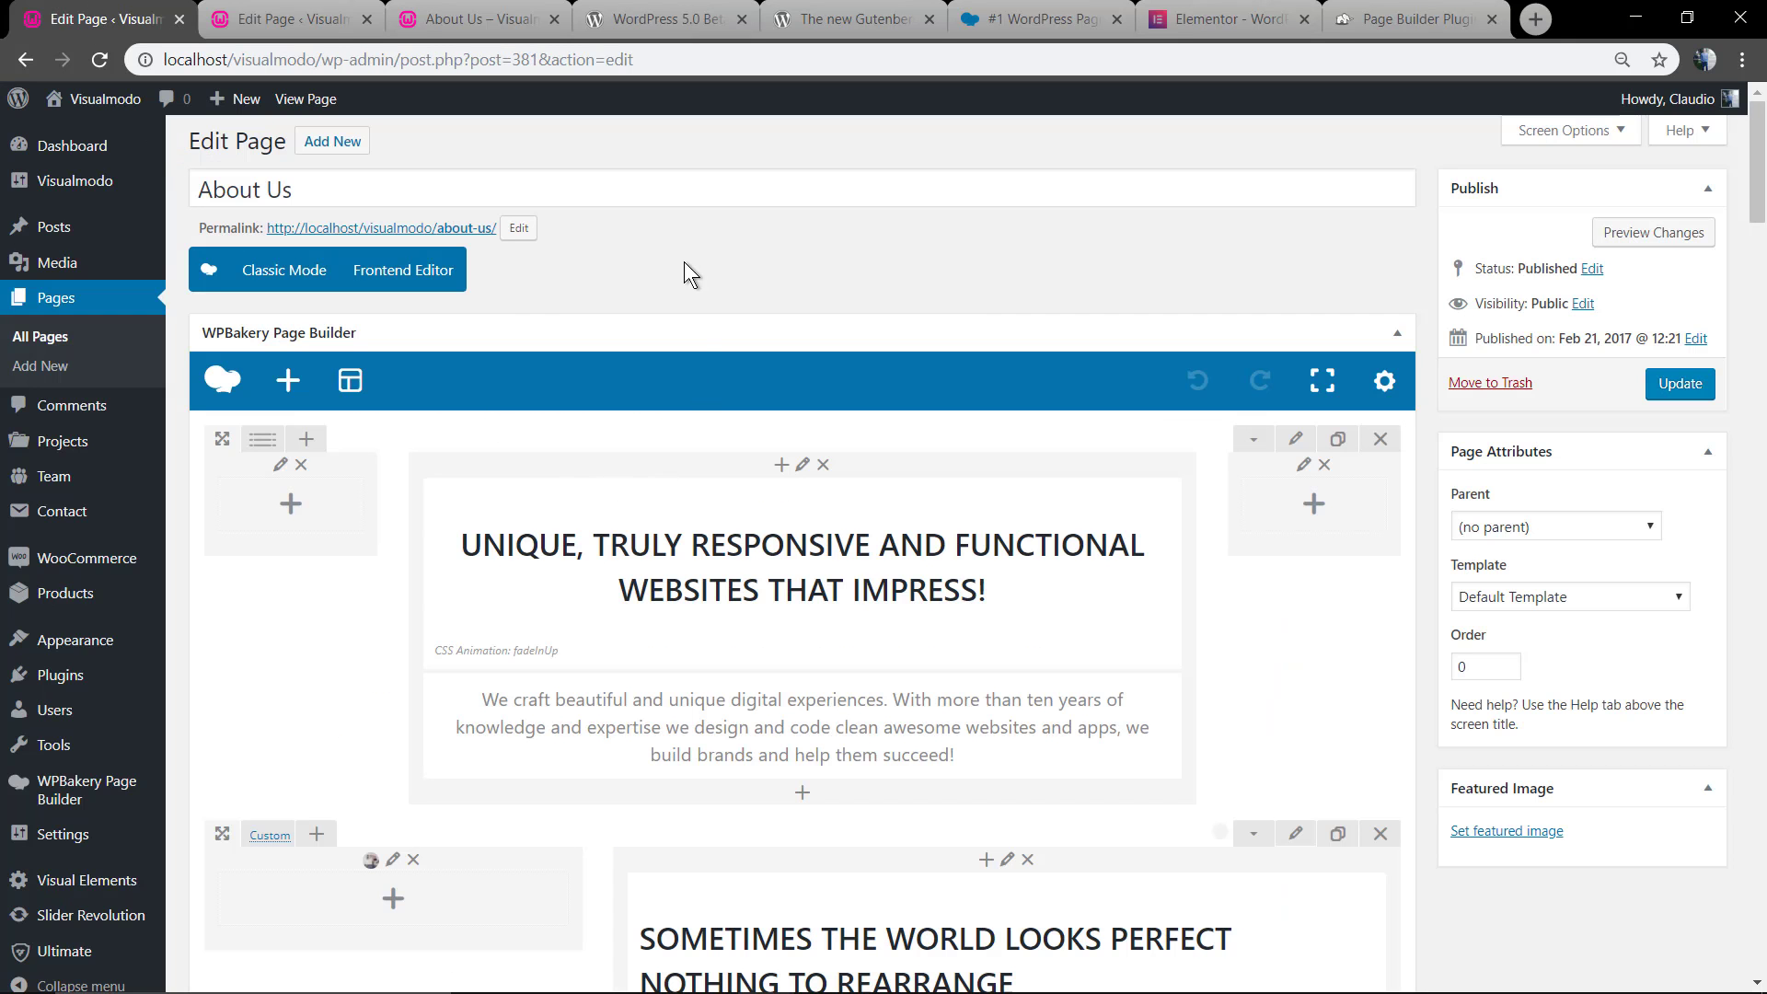
left_click(469, 17)
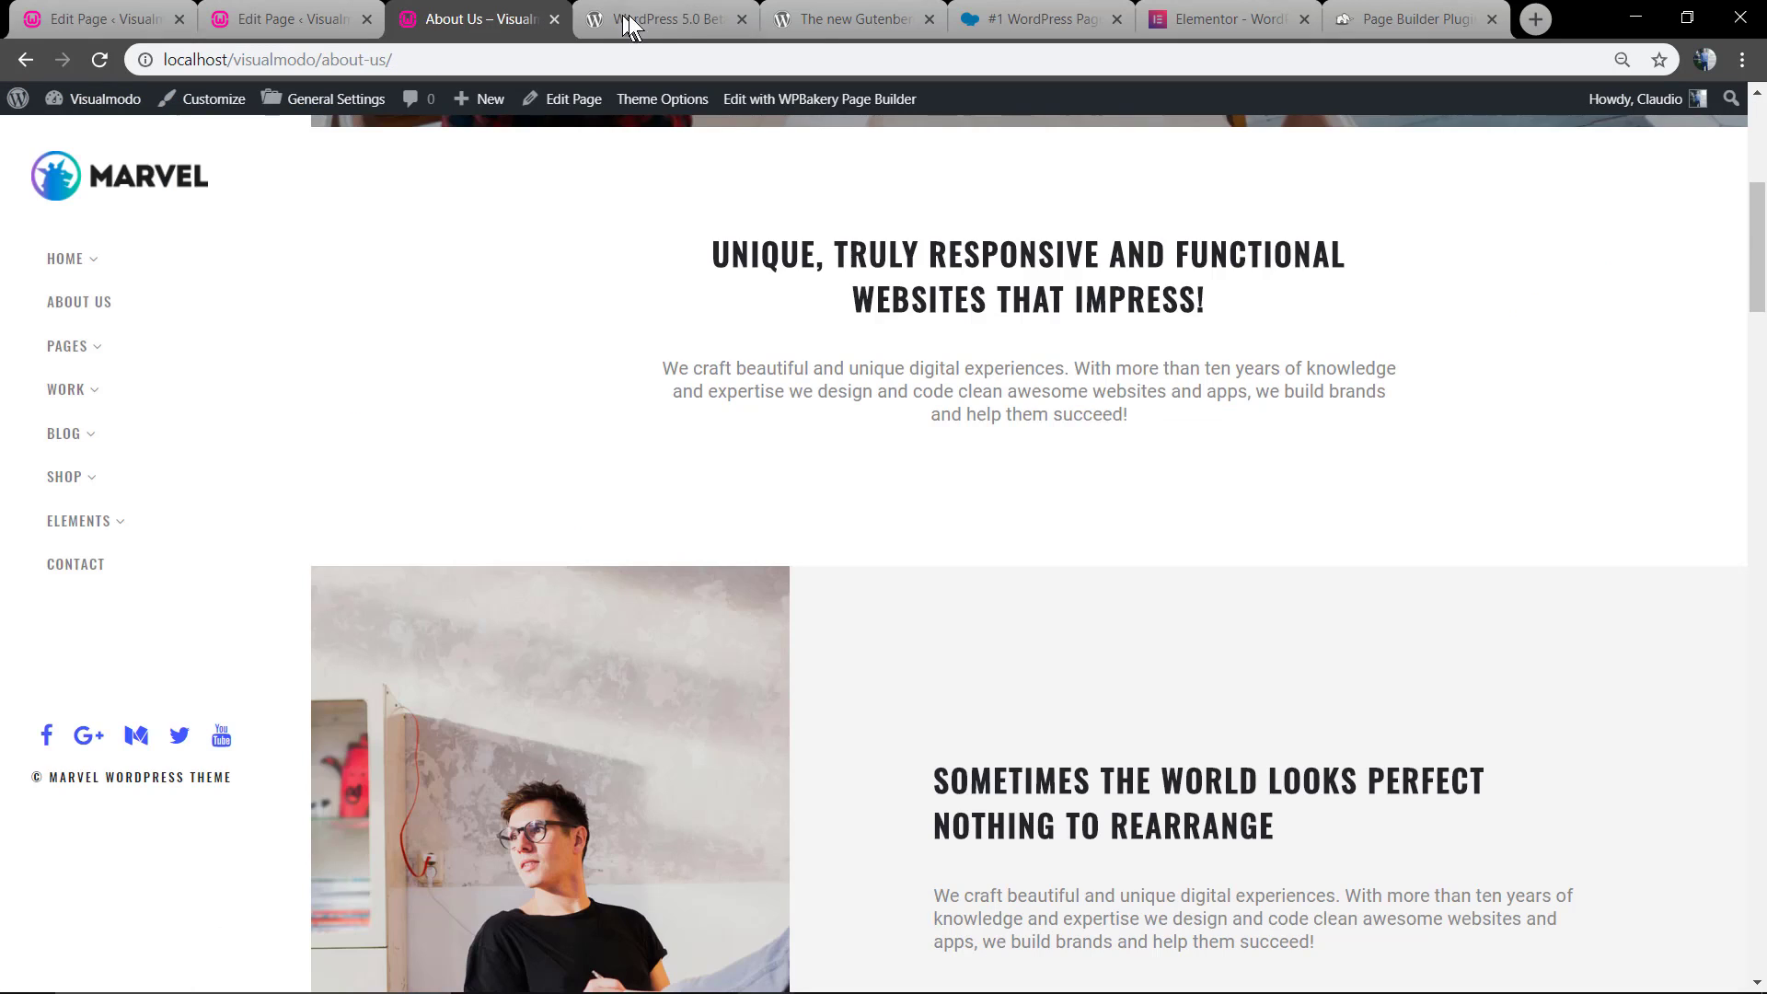
scroll(708, 287, "down", 2)
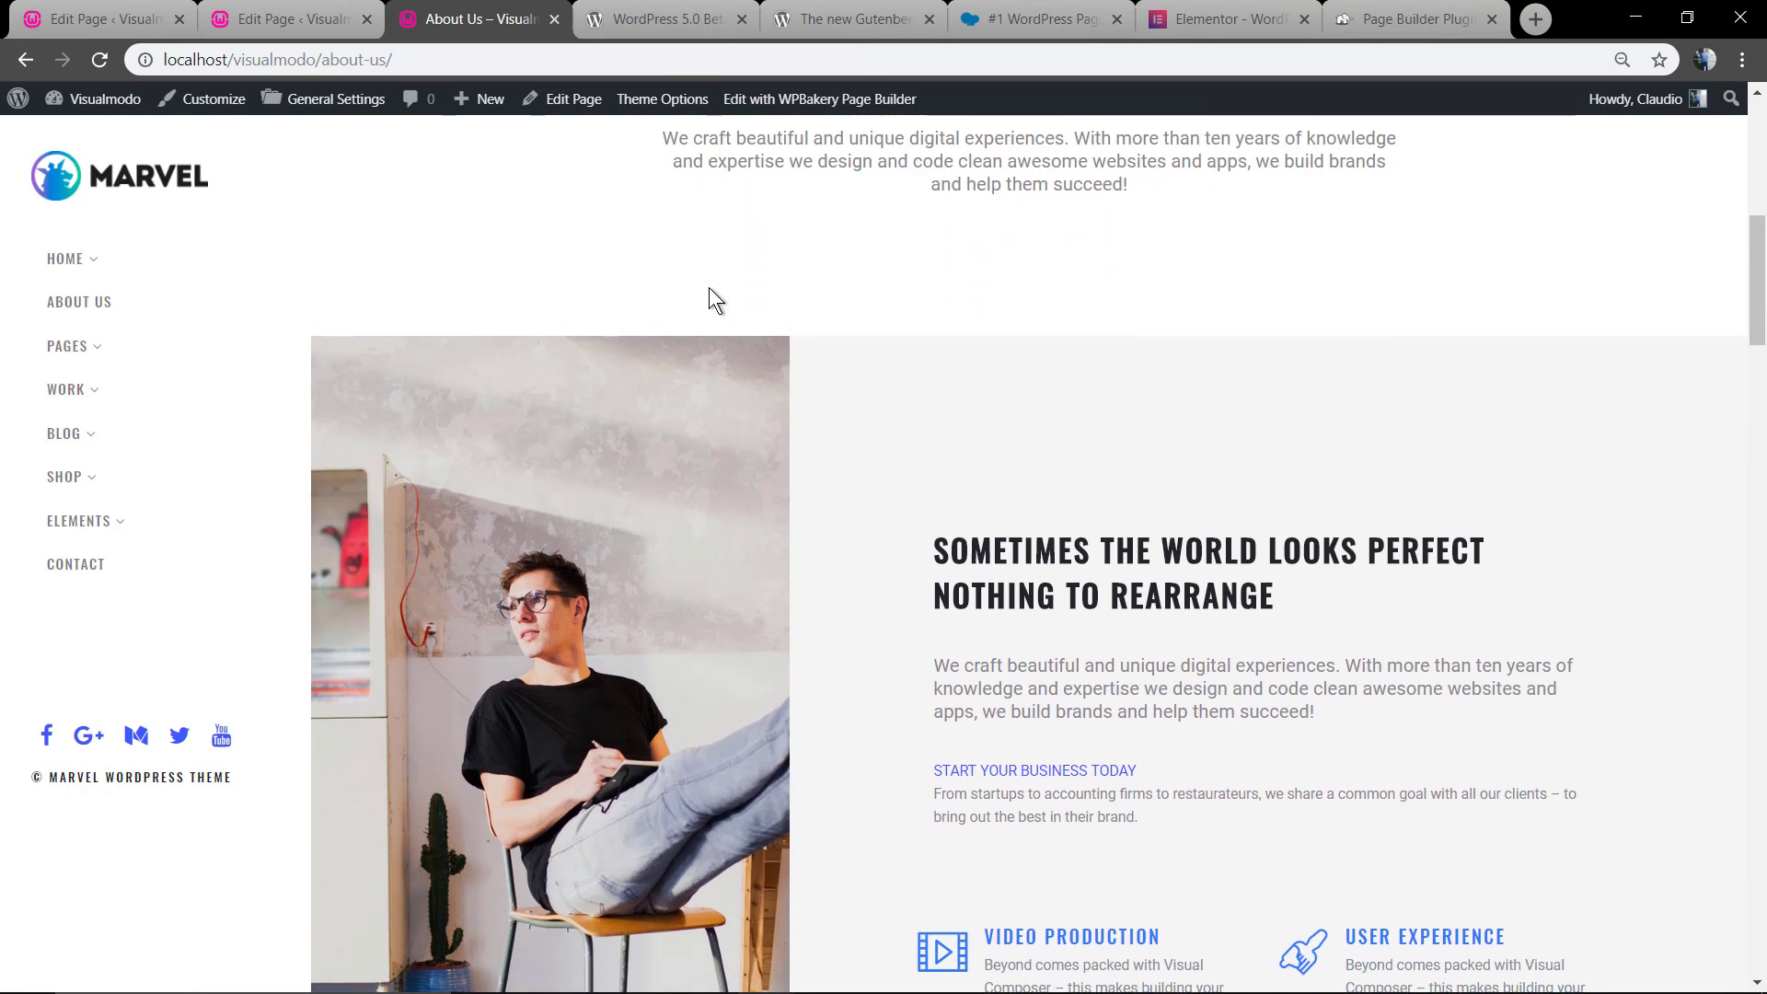
scroll(709, 287, "down", 2)
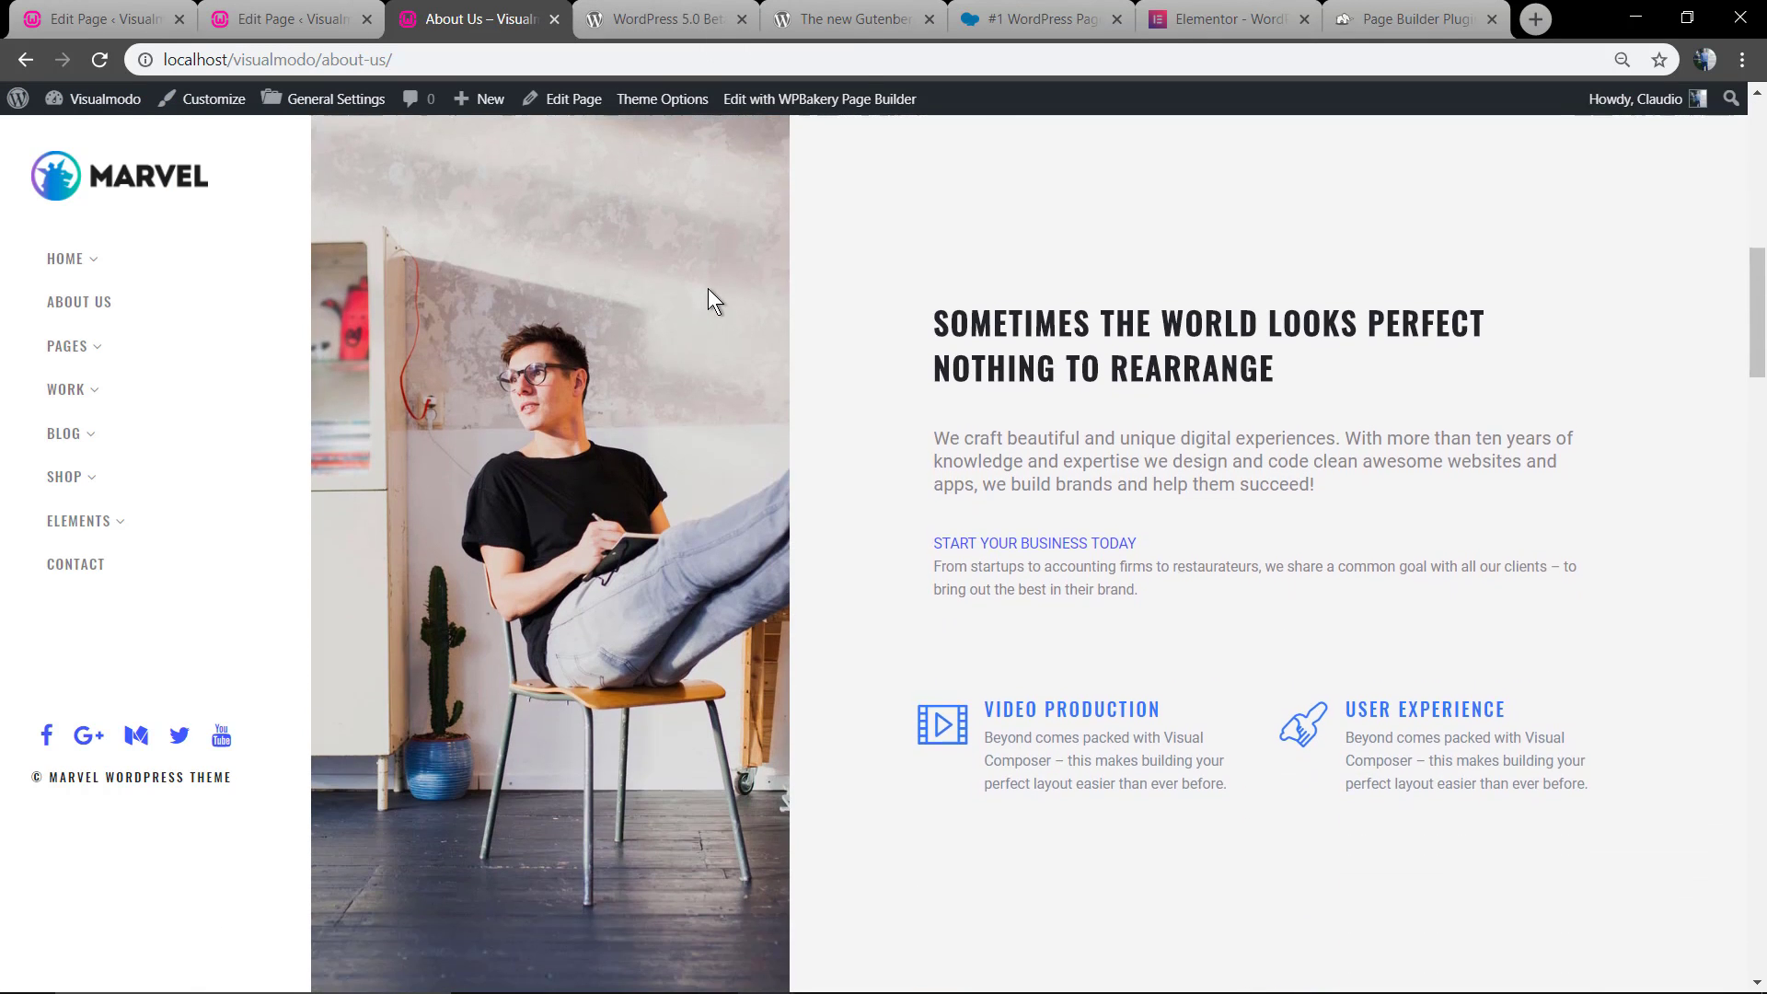
Step: Return to the WordPress 5.0 Beta 2 announcement tab
left_click(657, 14)
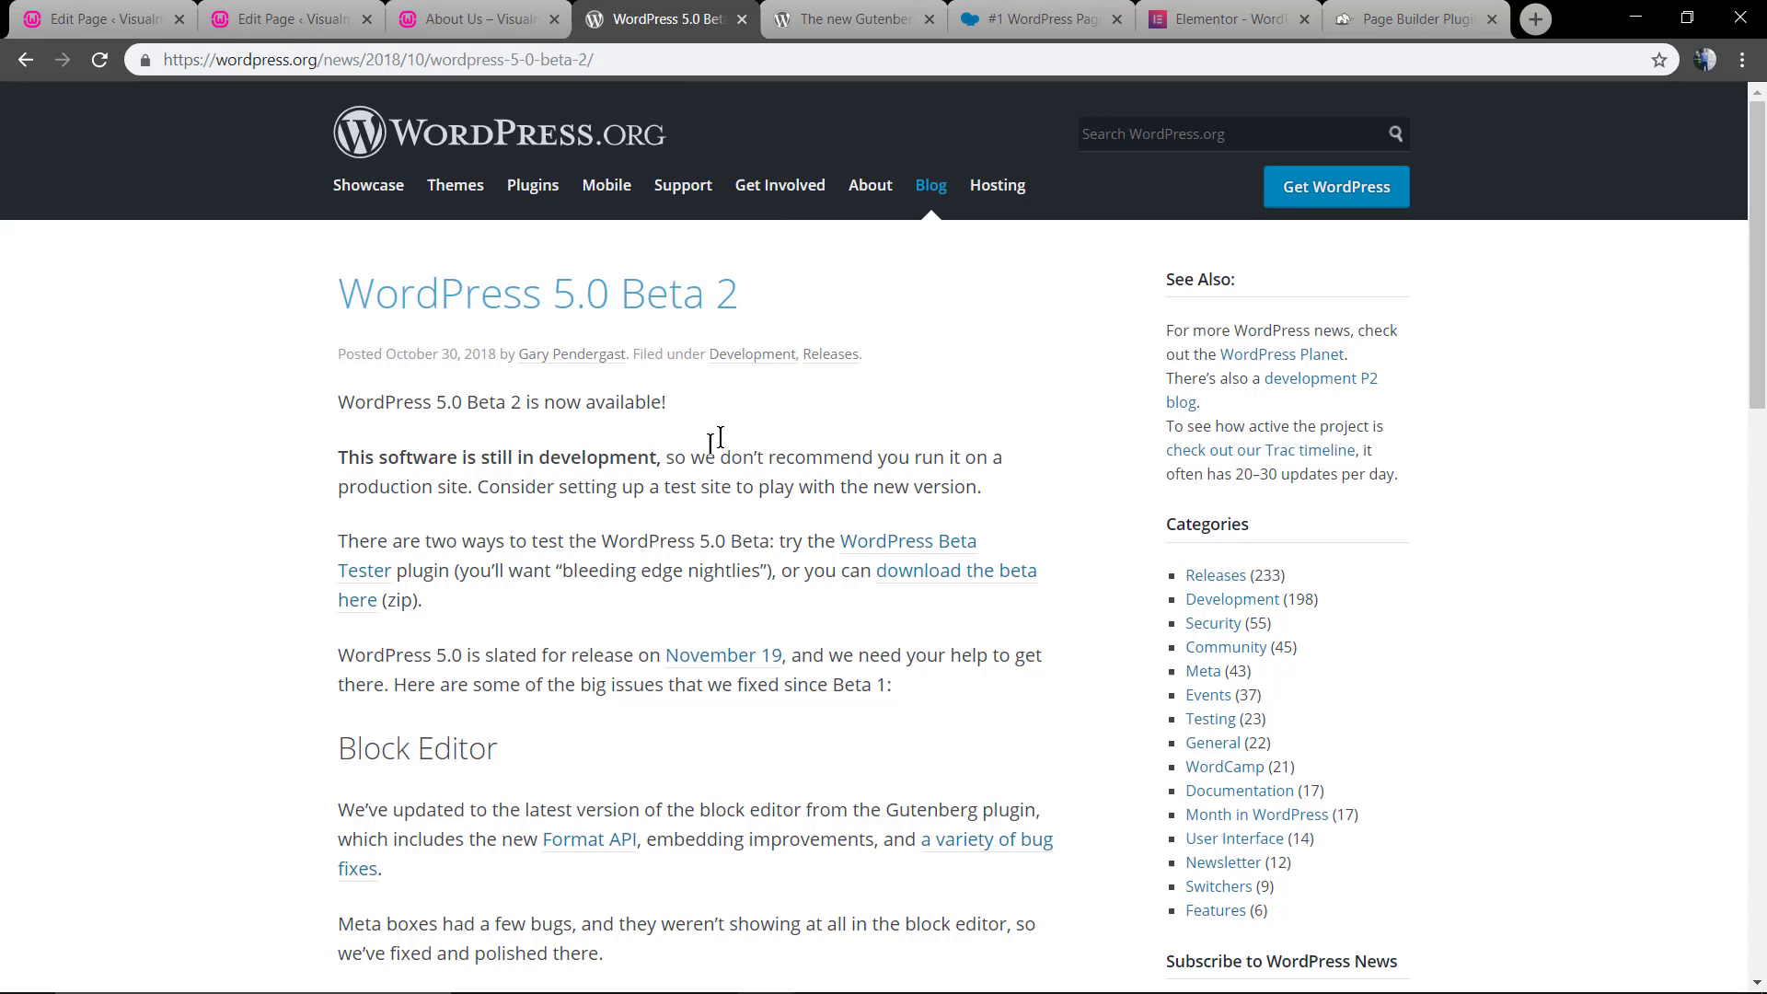